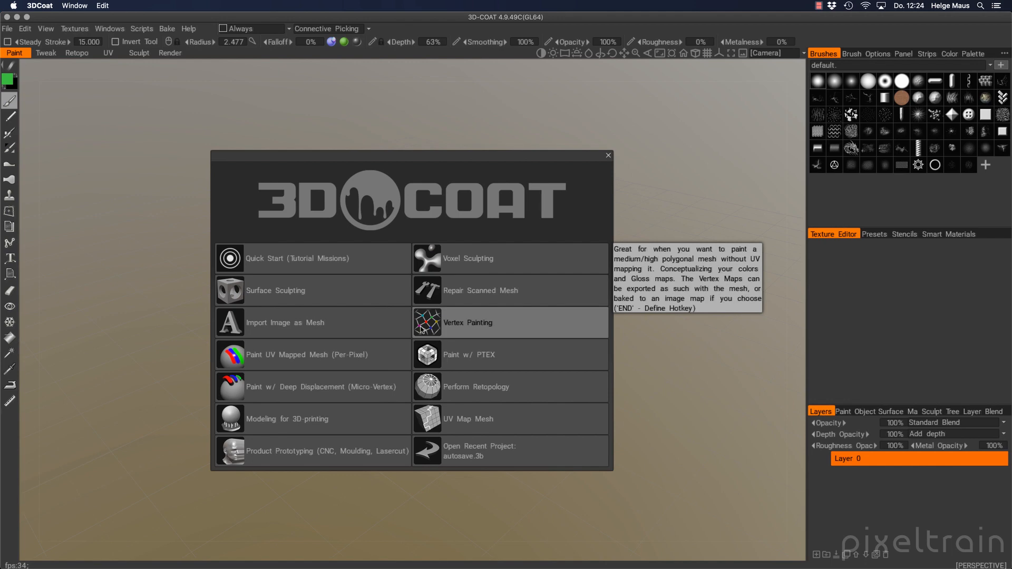
Close the 3D-COAT start dialog and switch to the Sculpt room
click(607, 155)
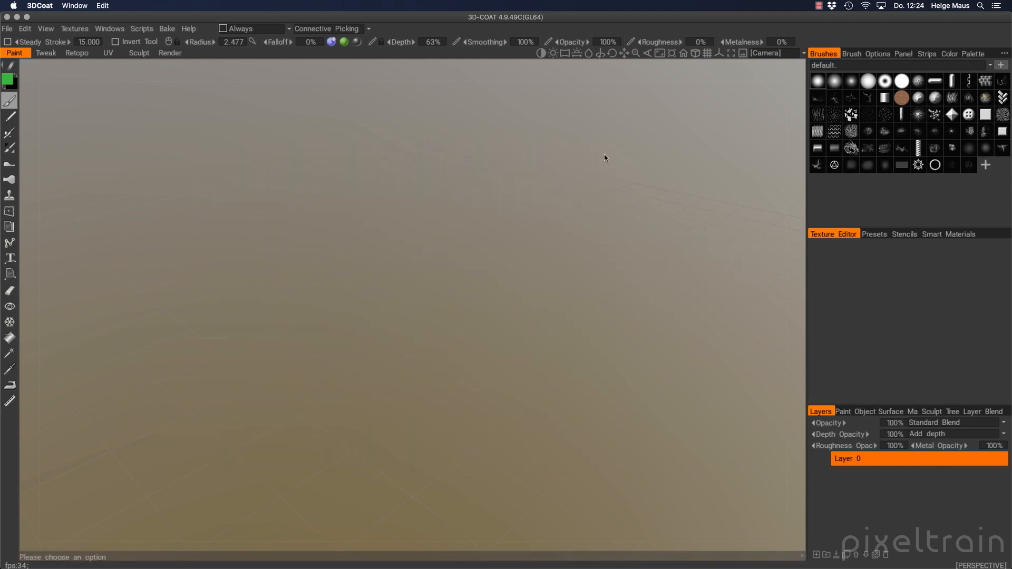
click(139, 53)
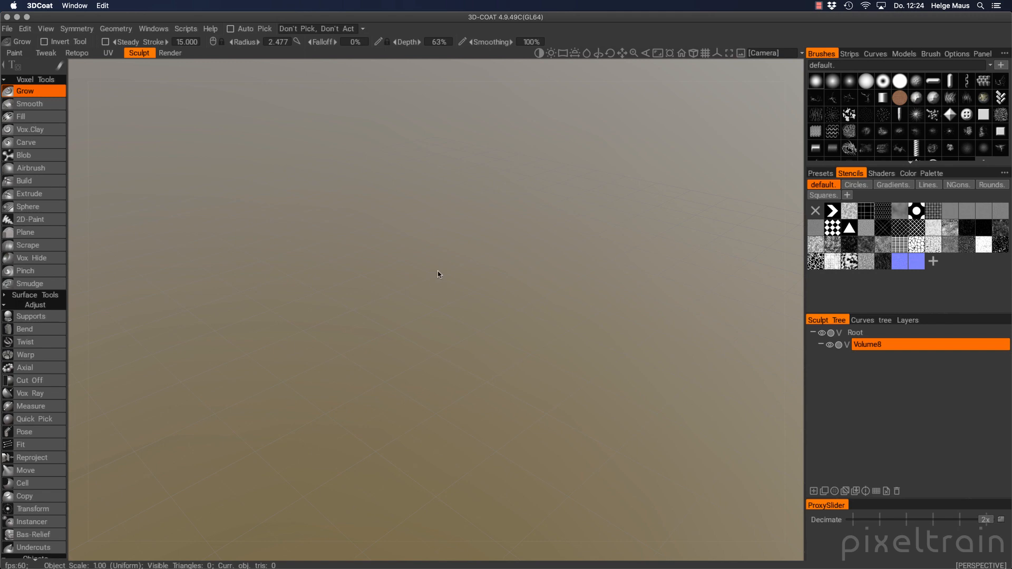
Expand Surface Tools, browse the tool list, and bring up the QuickAccess panel with Space
click(8, 296)
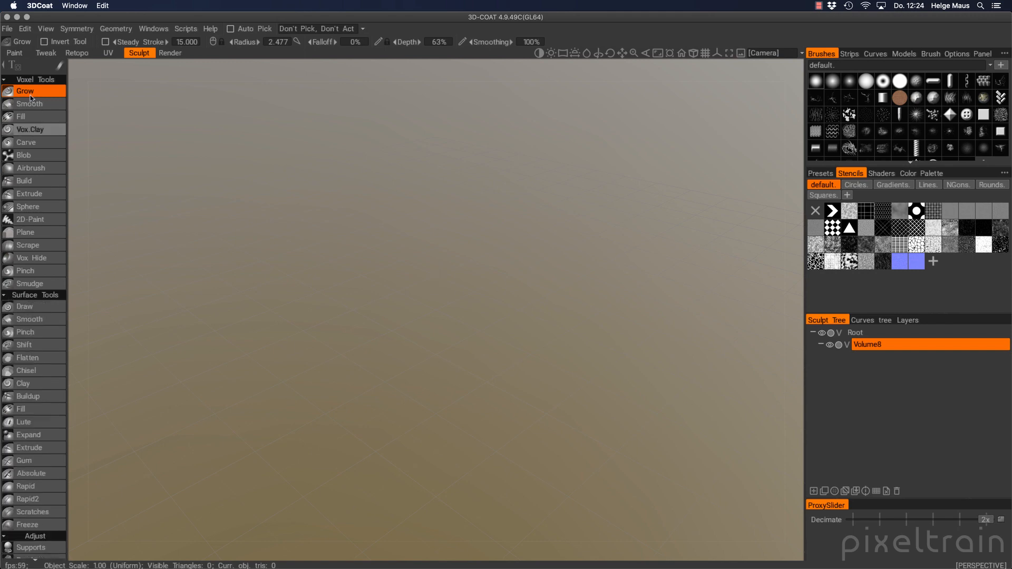
scroll(30, 258, down, 6)
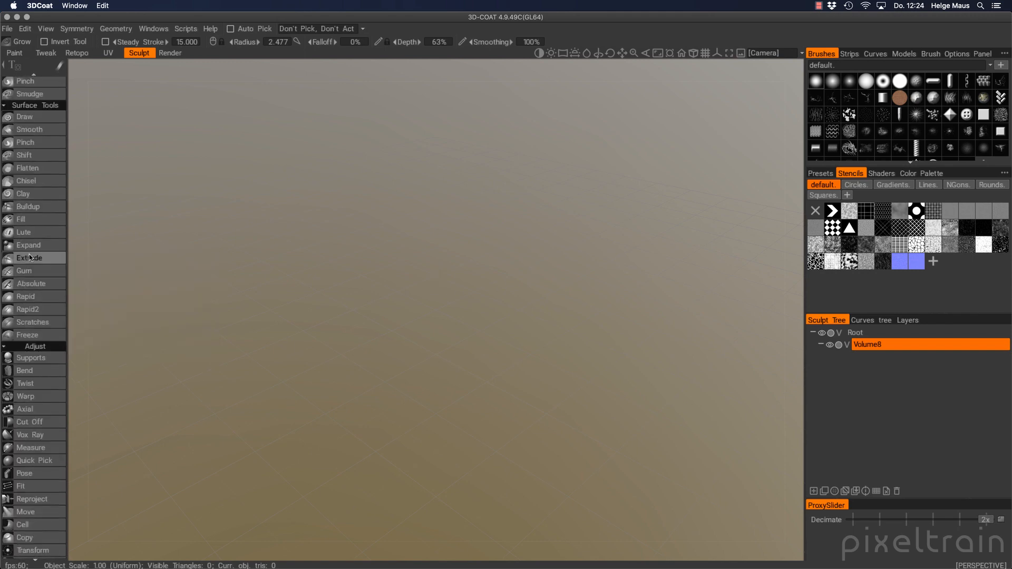
scroll(30, 258, up, 5)
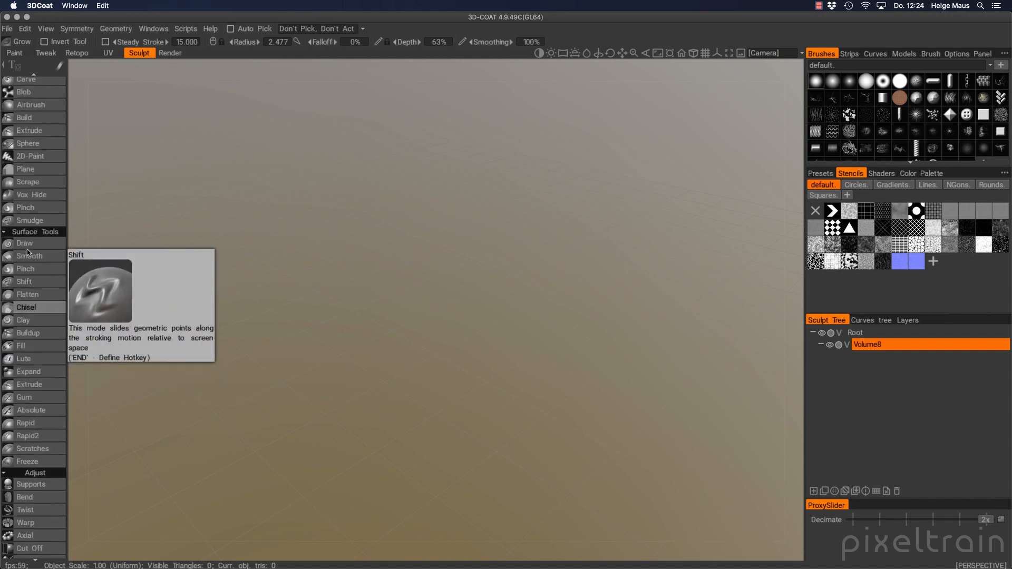
scroll(28, 252, up, 5)
key(space)
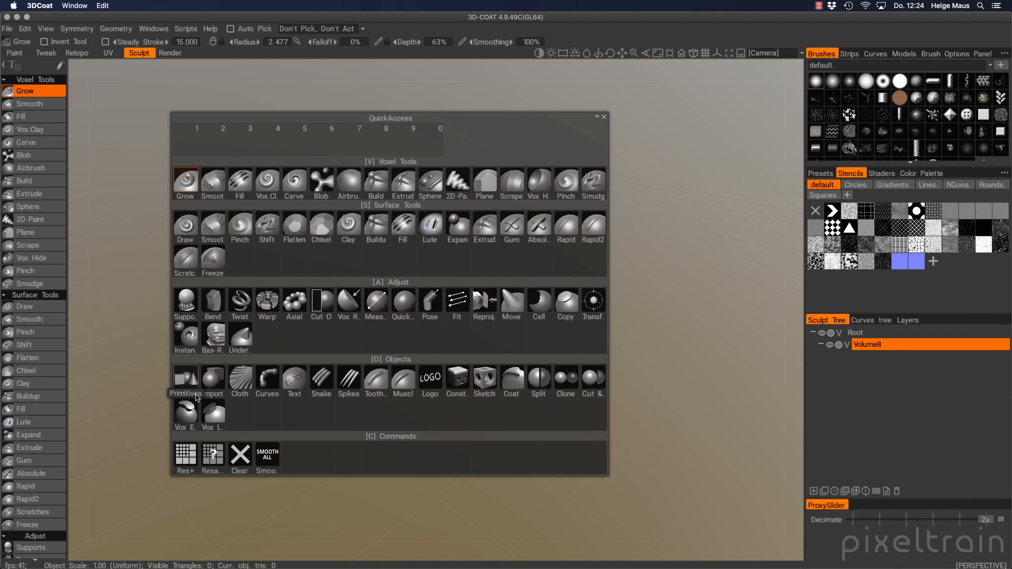
Activate Import and browse the Cloth, Body_parts, customs and Geometry model tabs, returning to default
click(218, 381)
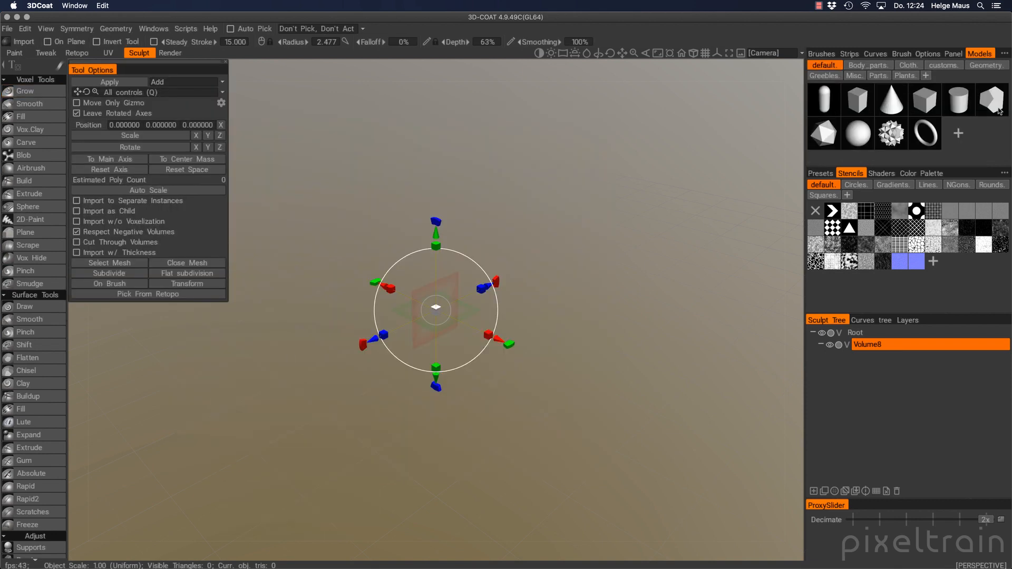
click(908, 65)
click(876, 66)
click(943, 65)
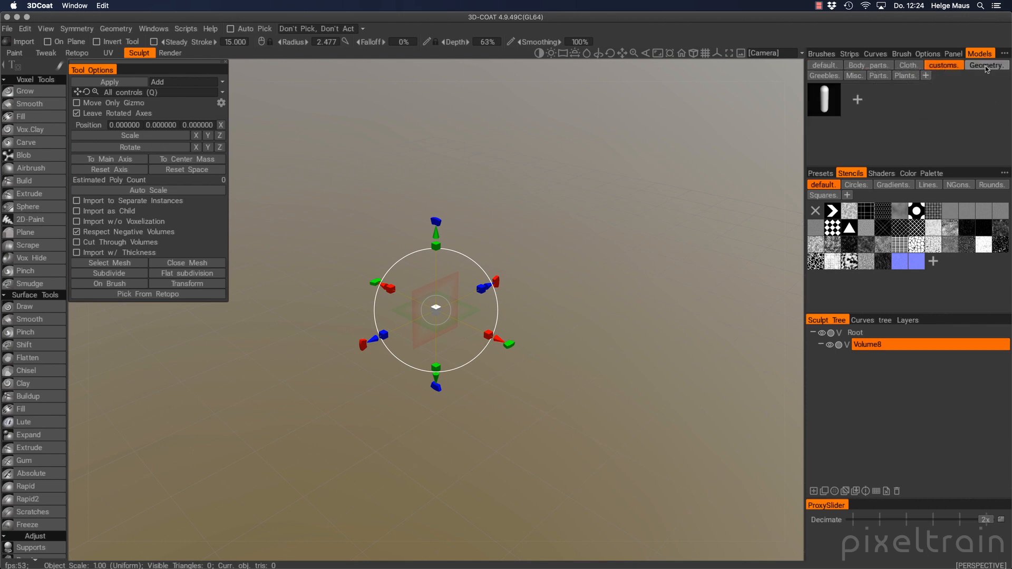
click(985, 66)
click(817, 66)
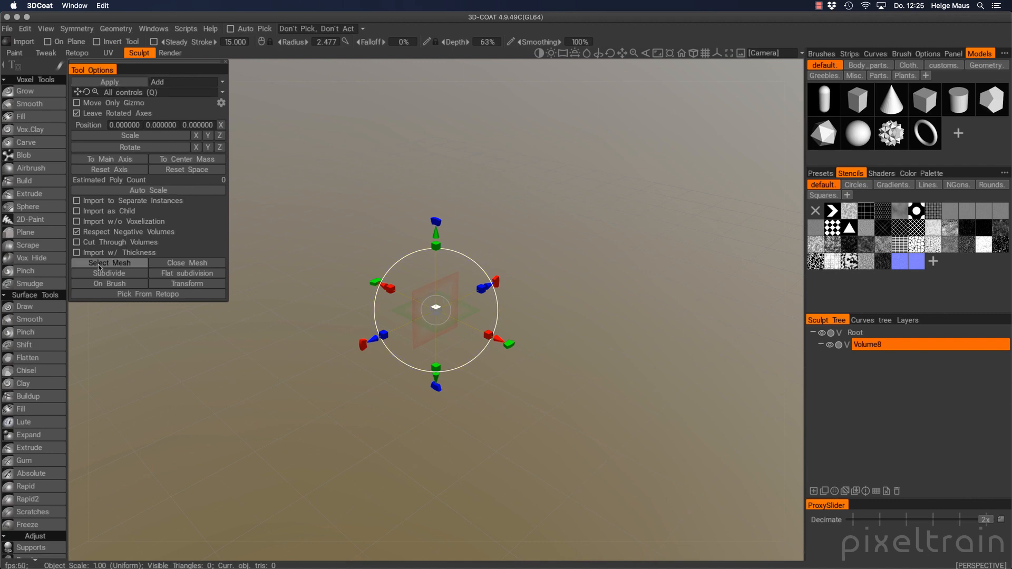
Load HighPoly_Brush.fbx from Tut_Toothbrush_v01's from_houdini folder as the import mesh
click(120, 263)
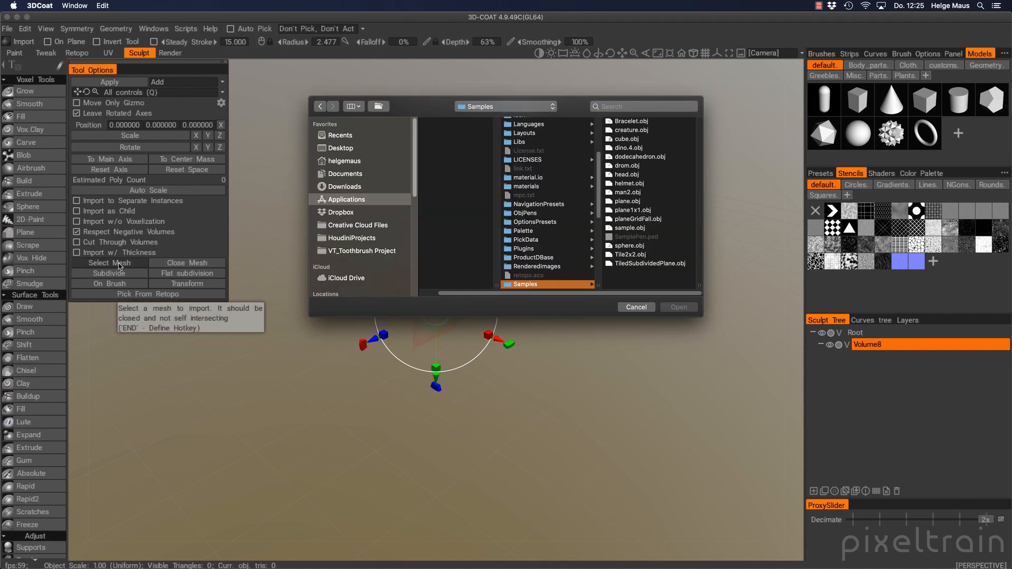
click(383, 252)
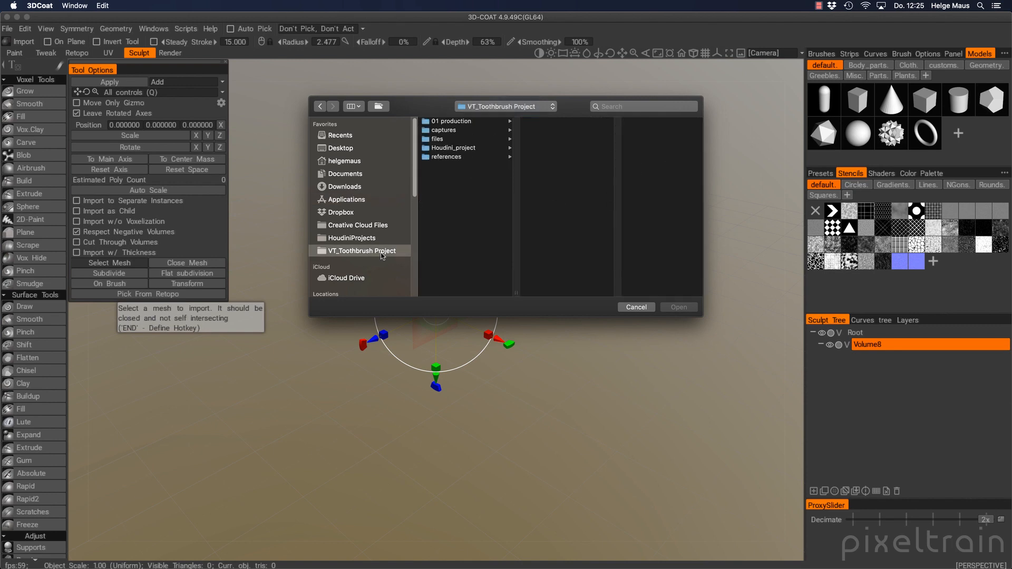
click(474, 149)
click(559, 121)
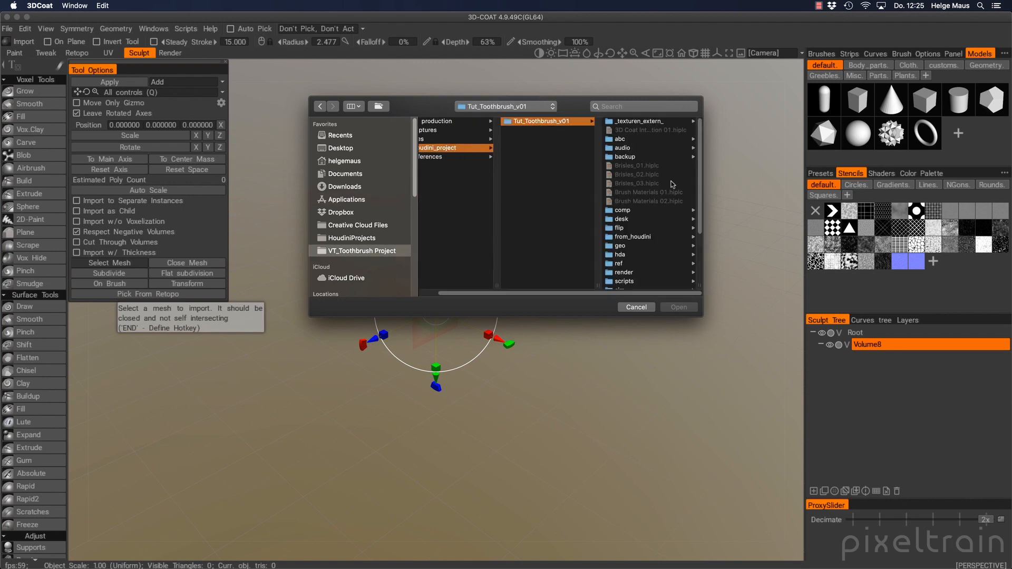
click(621, 237)
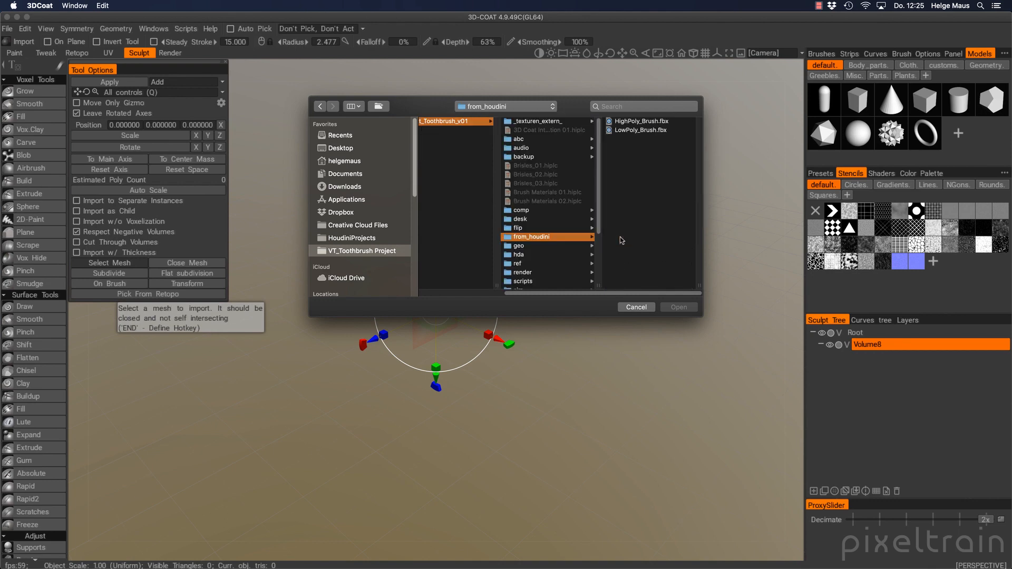
click(637, 122)
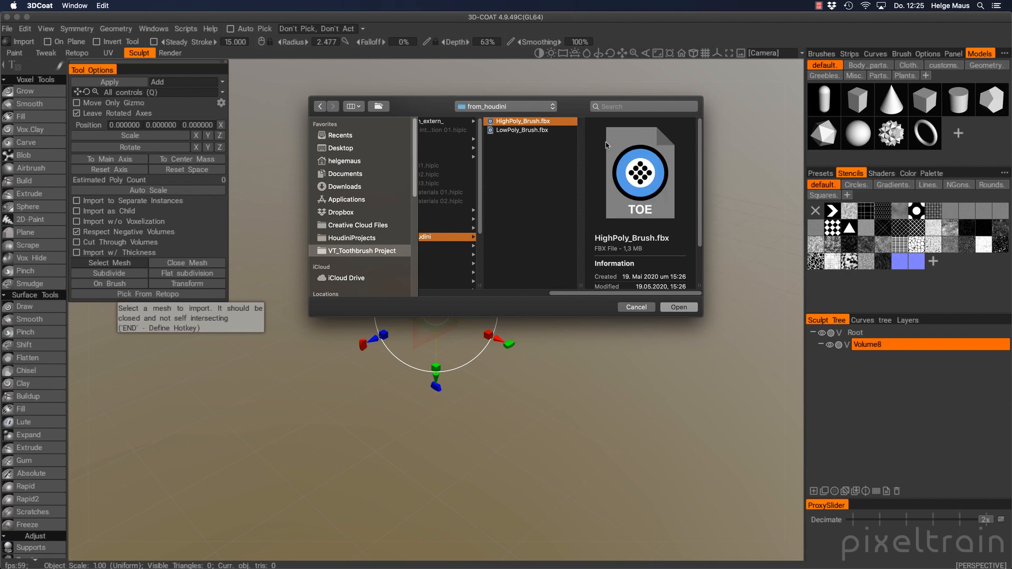
click(685, 308)
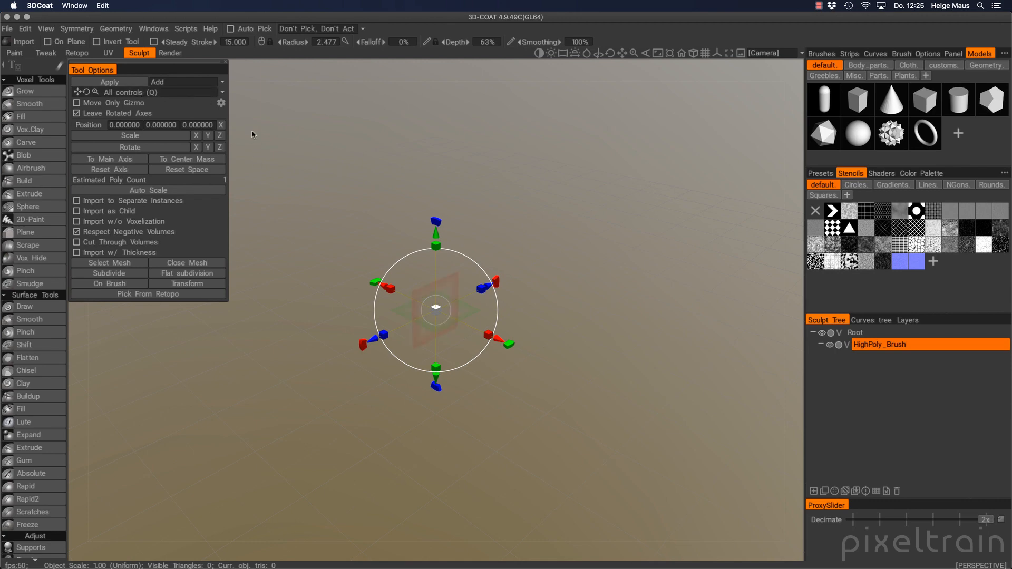
Auto-scale the incoming toothbrush mesh to preserve its detail
click(221, 94)
drag(435, 314, 678, 313)
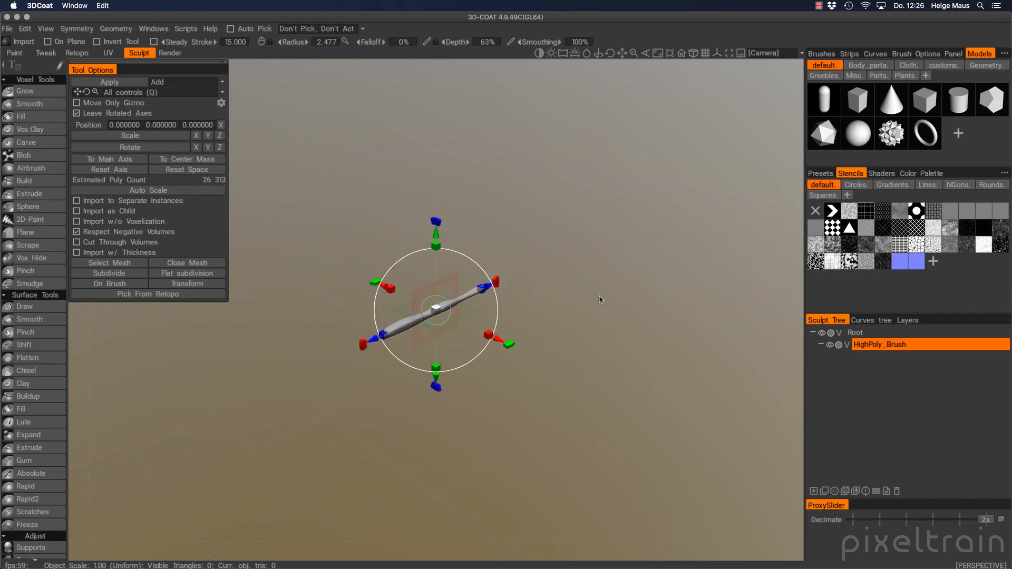
click(138, 194)
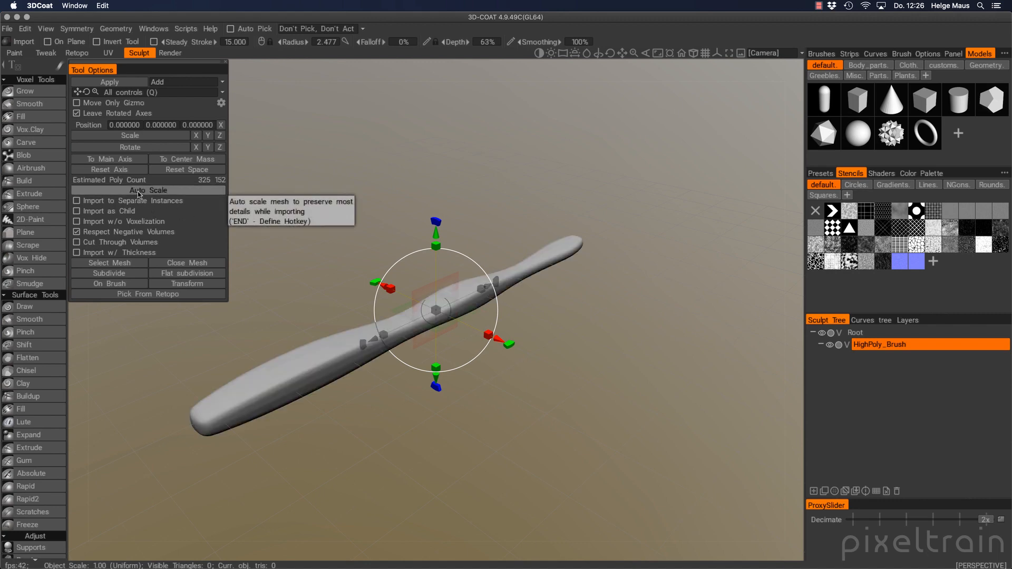
Double HighPoly_Brush's voxel resolution, scale the handle up, and commit it to the scene
click(905, 345)
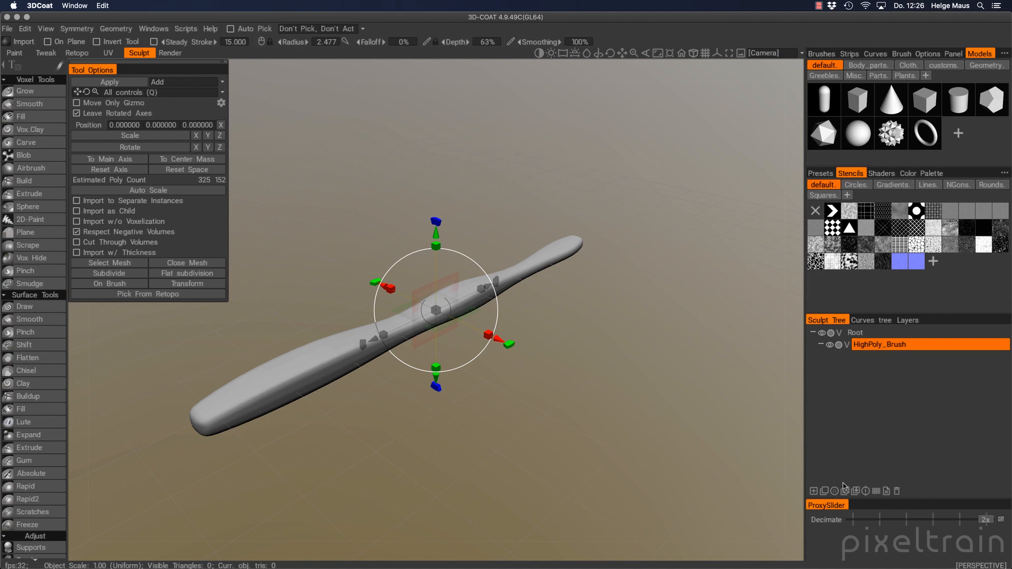
click(861, 348)
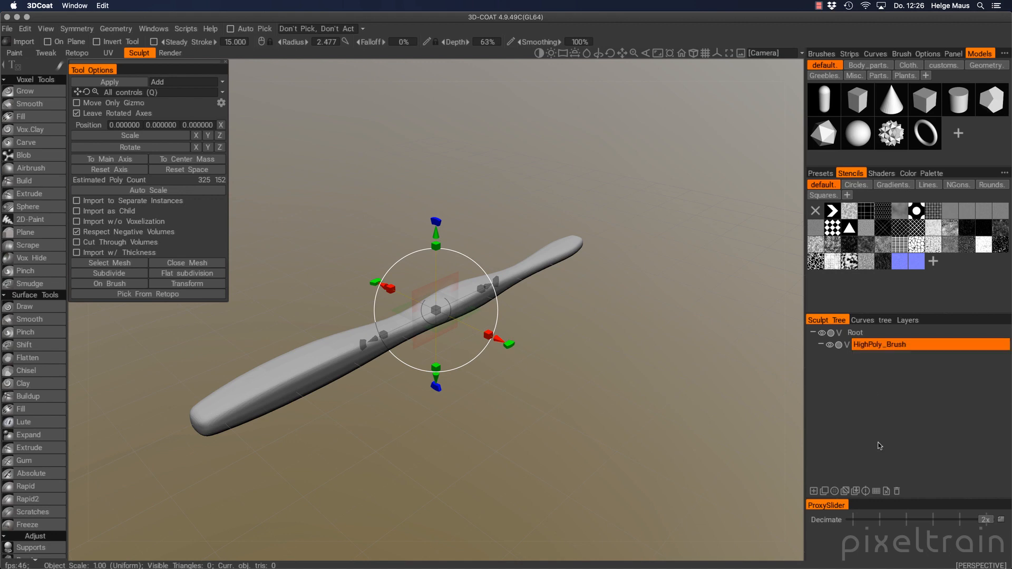
click(877, 492)
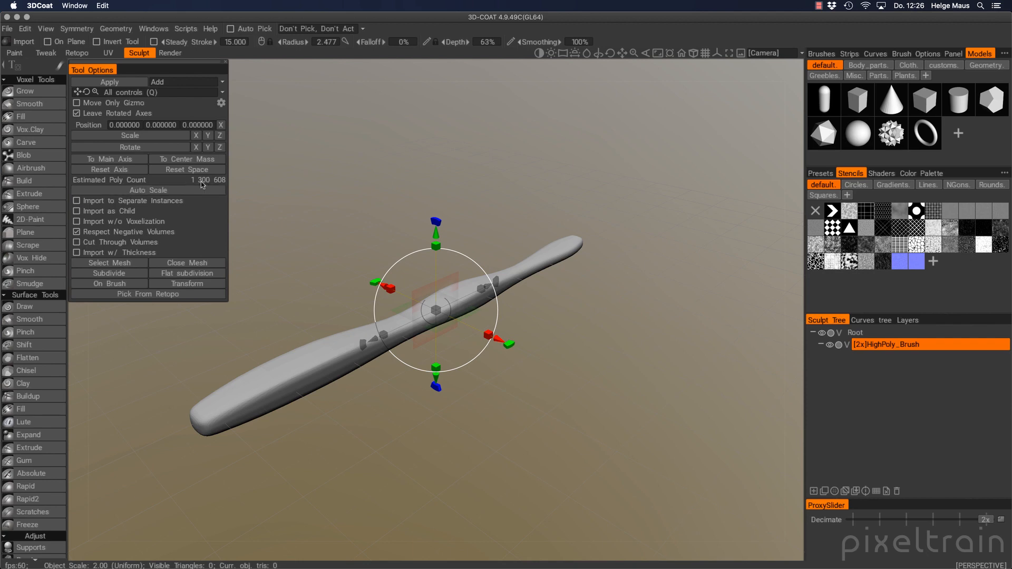
click(153, 195)
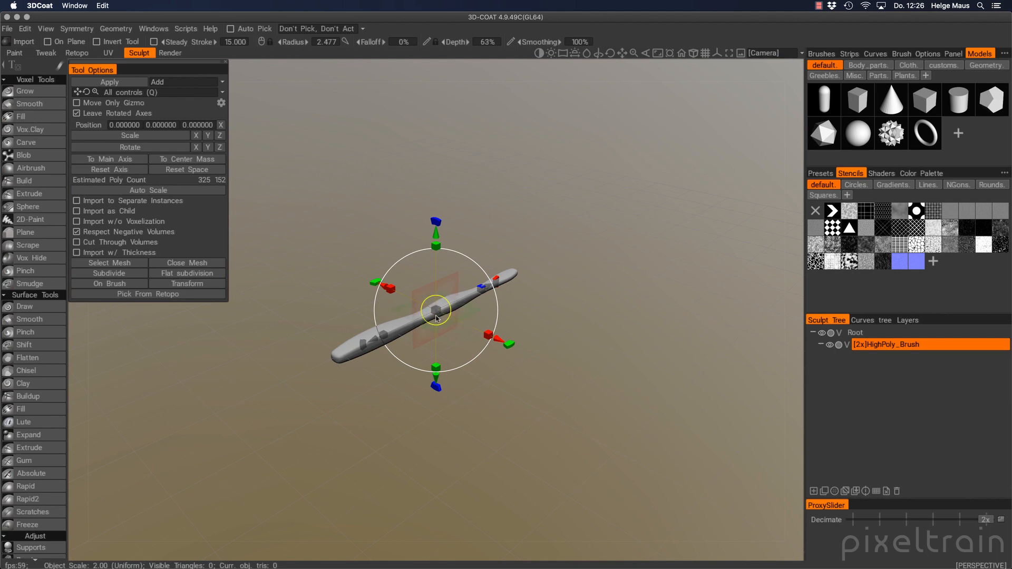
drag(437, 314, 449, 315)
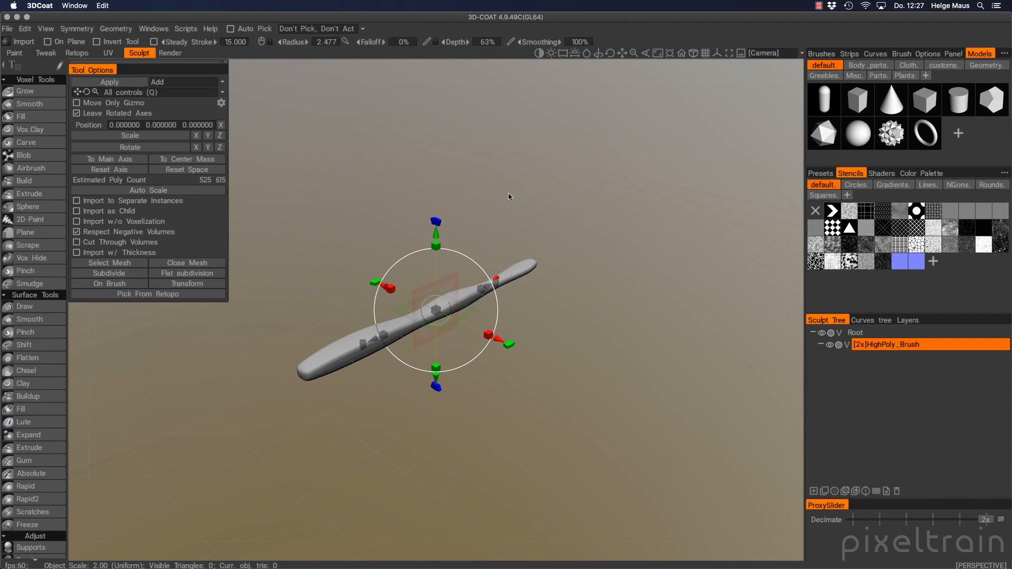
key(Return)
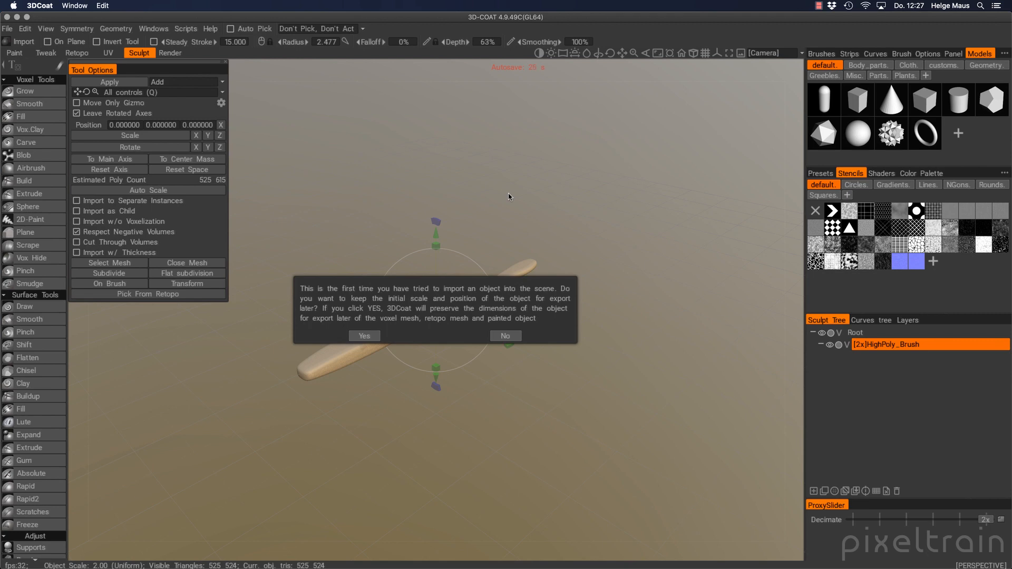
Accept keeping the handle's original scale and position for export, and pick the Grow brush
click(364, 336)
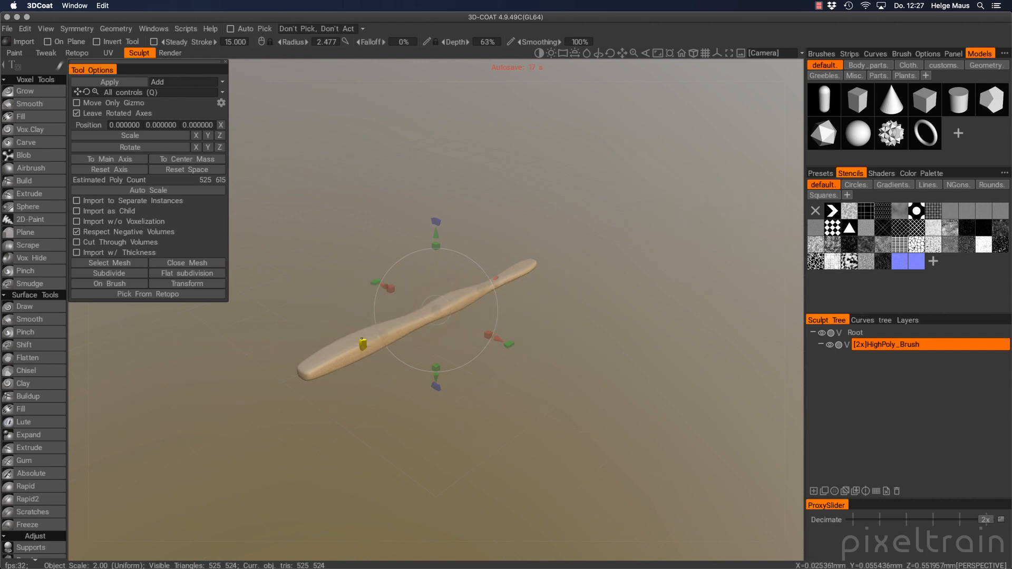
click(27, 94)
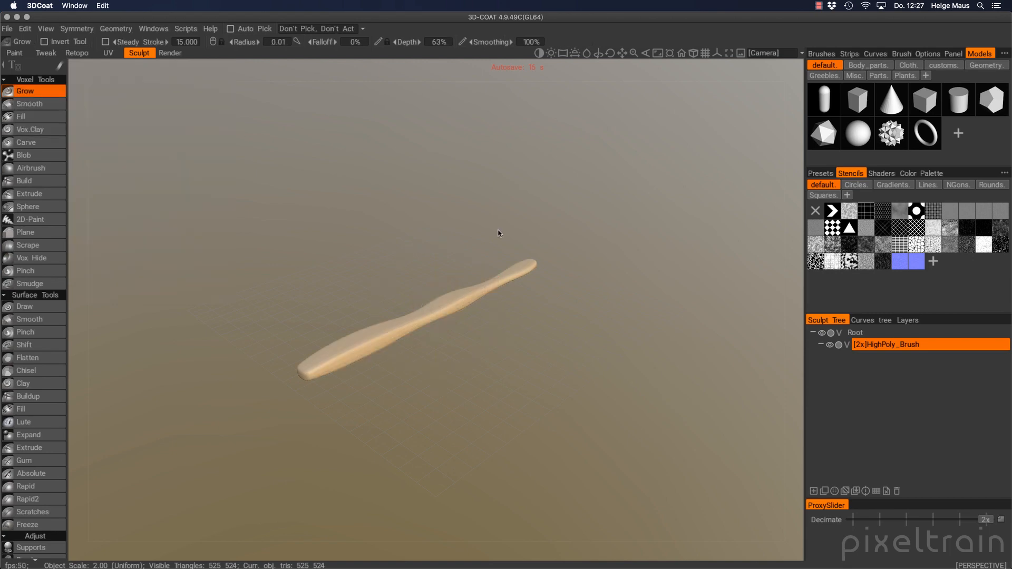
Orbit, pan and zoom around the handle, ending on a low close view of its wide end
alt+drag(441, 334, 376, 267)
mouse_move(568, 292)
alt+mouse_down()
mouse_move(400, 343)
mouse_move(429, 312)
alt+mouse_up()
alt+right_drag(430, 312, 575, 291)
mouse_move(459, 325)
alt+mouse_down()
mouse_move(359, 305)
mouse_move(402, 268)
mouse_move(411, 292)
mouse_move(281, 397)
alt+mouse_up()
alt+right_drag(281, 396, 615, 257)
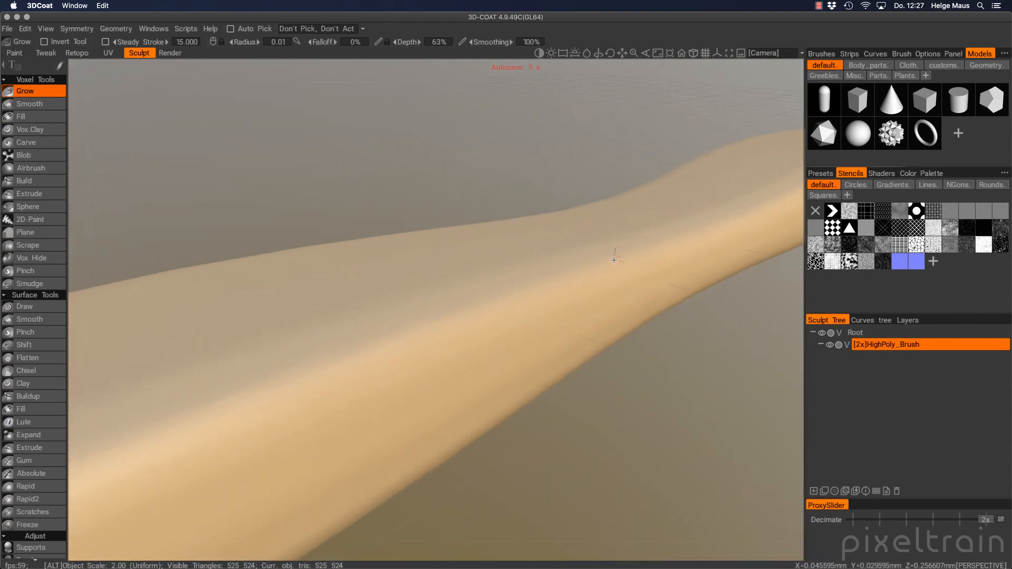
alt+right_drag(413, 373, 198, 391)
mouse_move(197, 391)
alt+middle_down()
mouse_move(315, 371)
mouse_move(386, 331)
alt+middle_up()
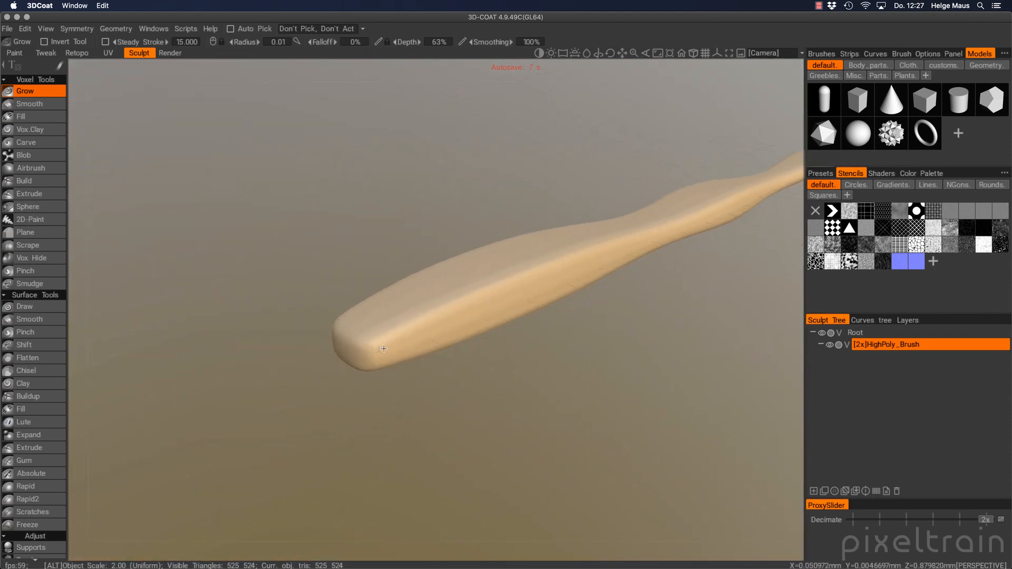
mouse_move(358, 351)
alt+mouse_down()
mouse_move(418, 309)
mouse_move(366, 341)
alt+mouse_up()
alt+right_drag(365, 341, 382, 338)
mouse_move(382, 338)
alt+mouse_down()
mouse_move(443, 335)
mouse_move(420, 357)
mouse_move(323, 333)
mouse_move(326, 357)
mouse_move(364, 352)
mouse_move(334, 371)
mouse_move(384, 362)
mouse_move(306, 368)
alt+mouse_up()
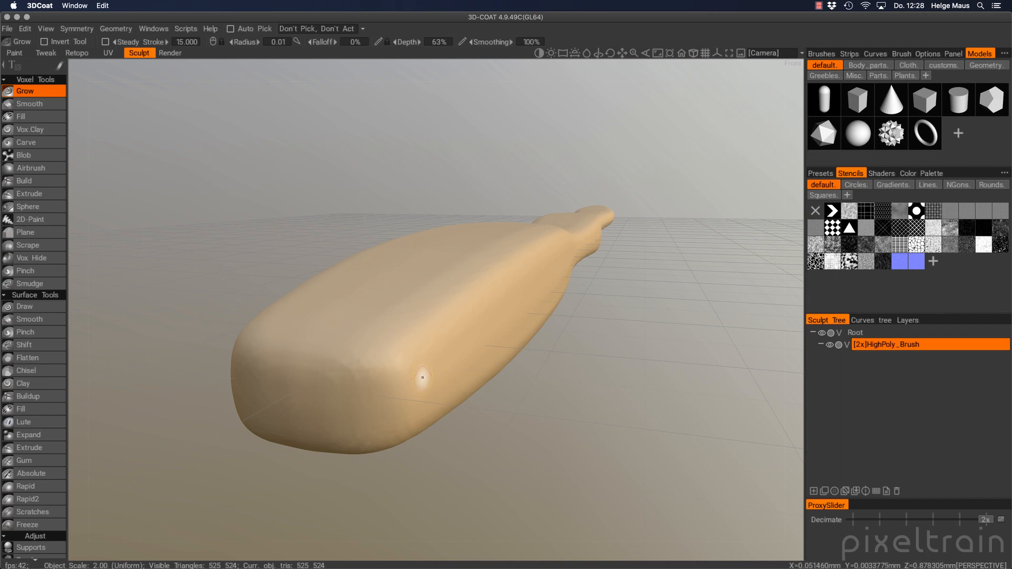
Shift-drag to spin the environment lighting around the unchanged toothbrush handle
scroll(23, 345, down, 10)
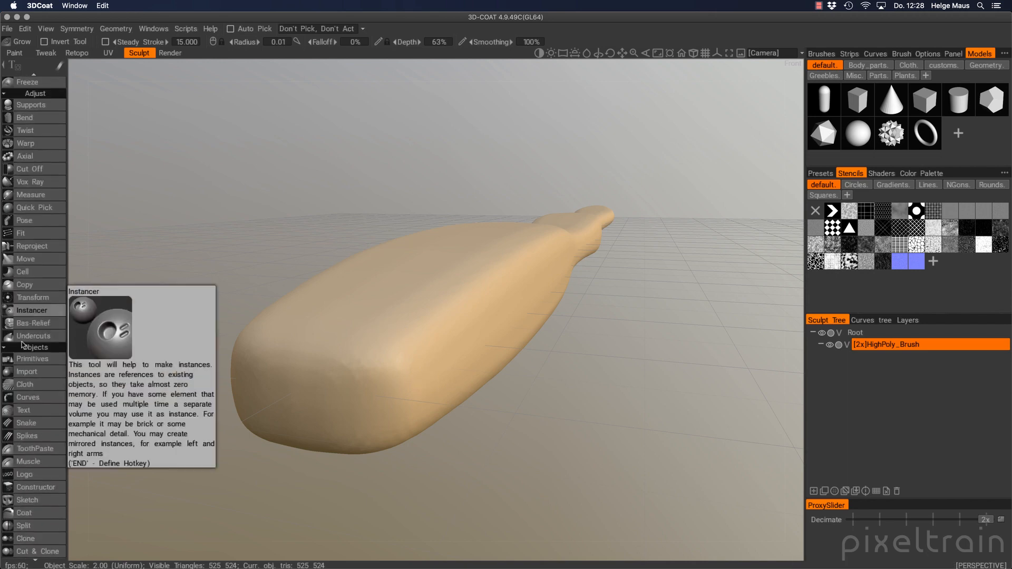
scroll(22, 345, up, 10)
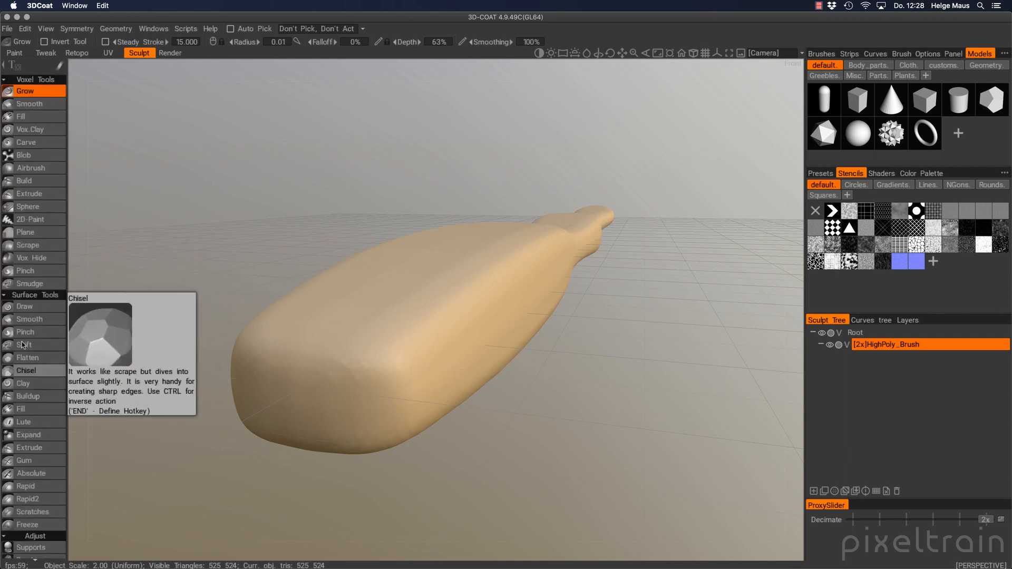
scroll(22, 345, down, 10)
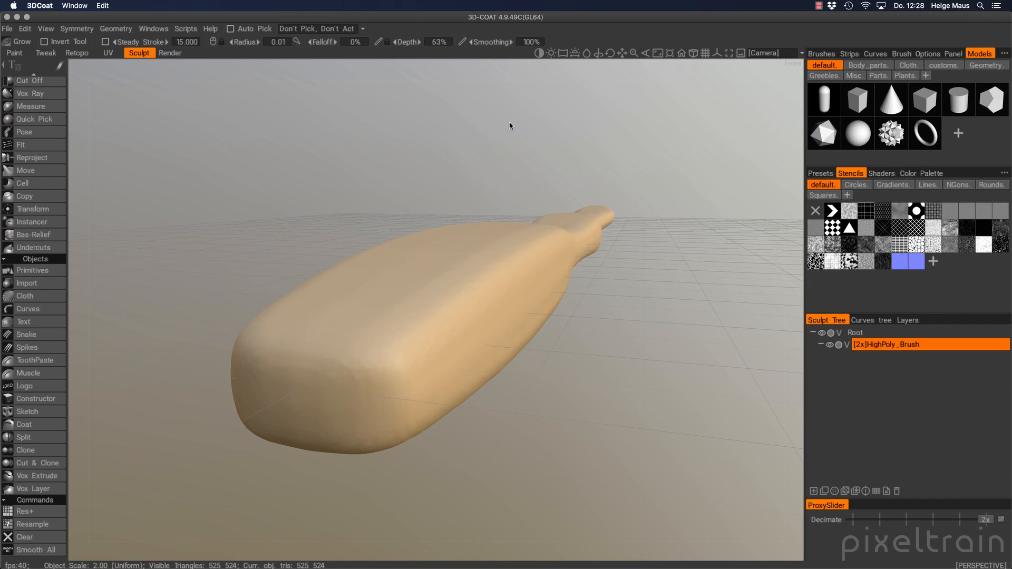
key(shift)
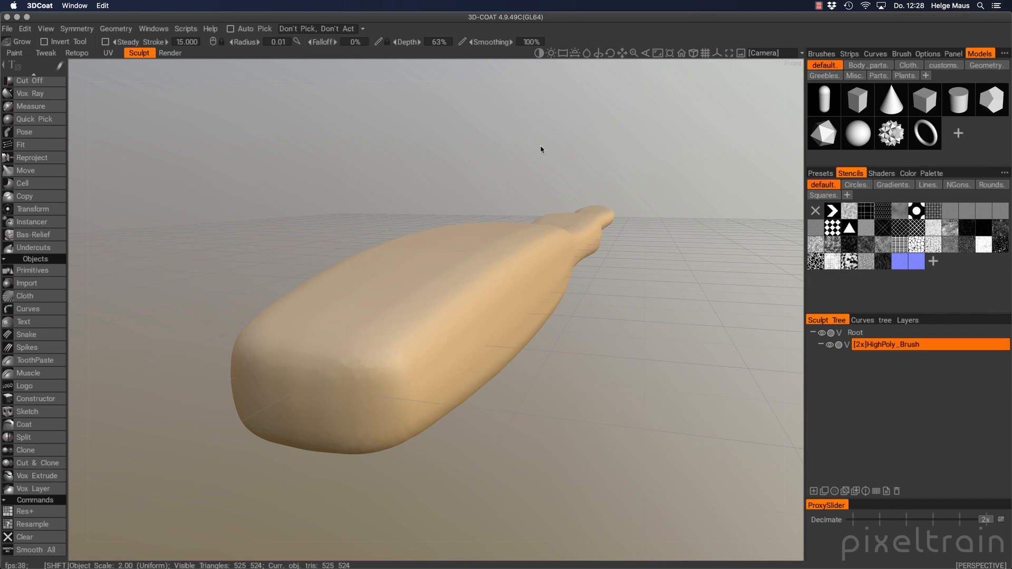
mouse_move(527, 143)
shift+middle_down()
mouse_move(711, 157)
mouse_move(307, 153)
mouse_move(701, 158)
mouse_move(581, 158)
mouse_move(628, 157)
shift+middle_up()
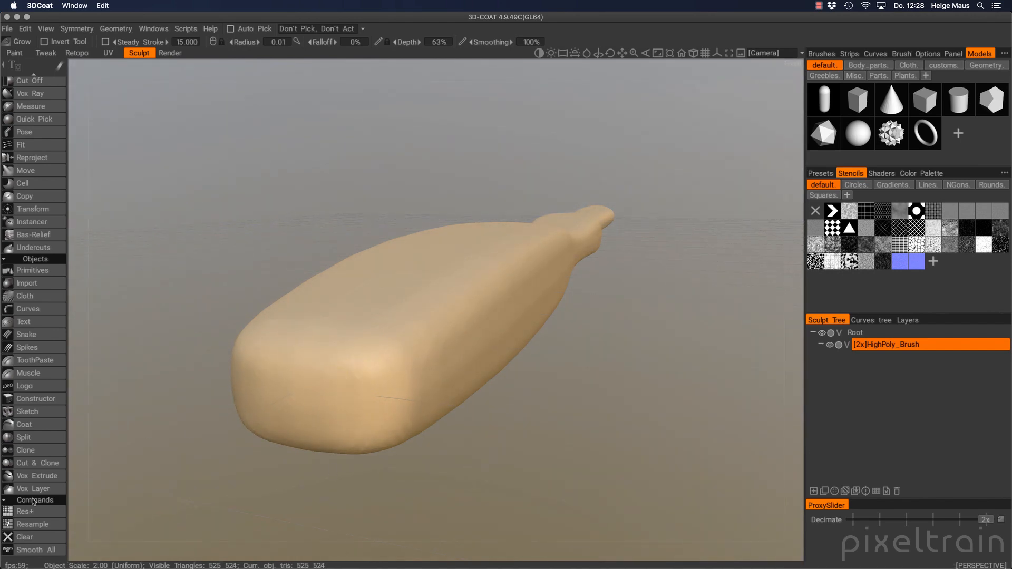
Apply Smooth All three times to the handle, then orbit to inspect its length
click(26, 549)
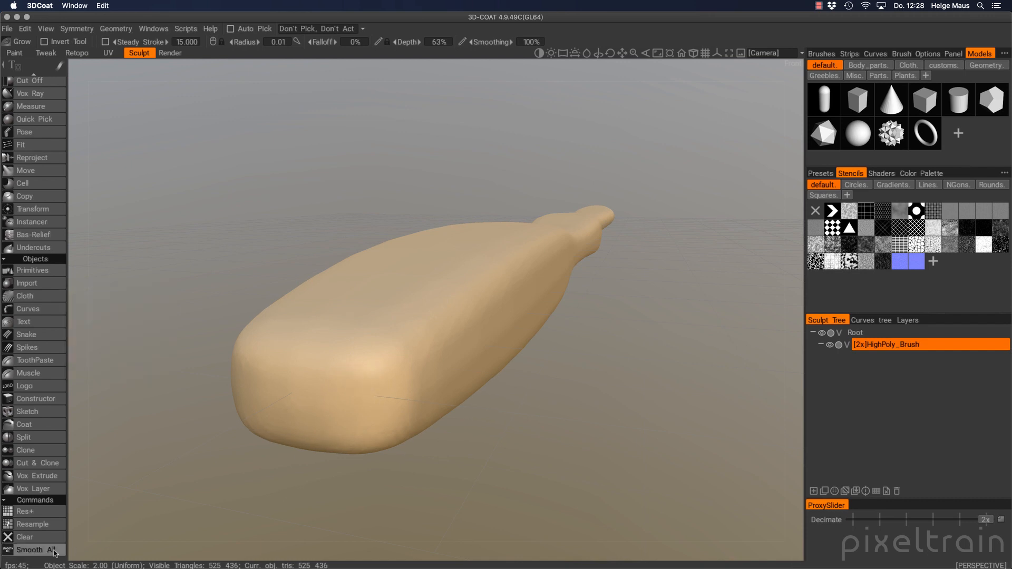
click(56, 553)
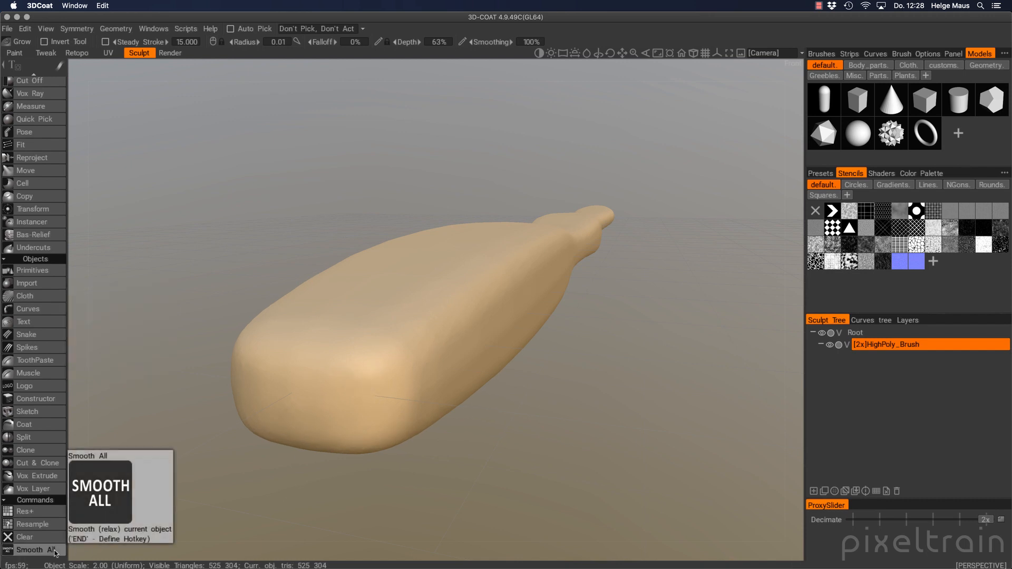
click(55, 552)
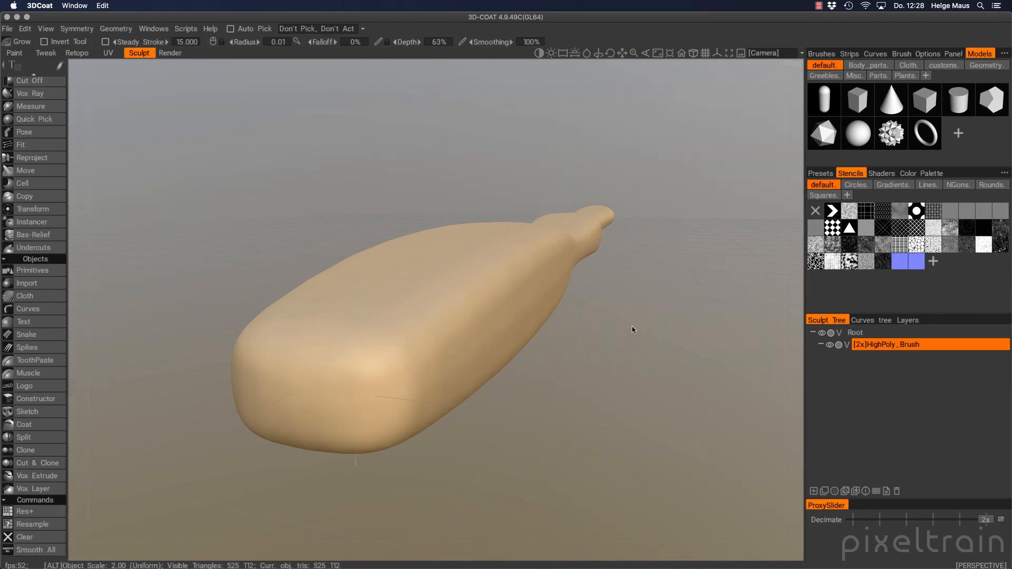
mouse_move(632, 327)
alt+mouse_down()
mouse_move(546, 411)
mouse_move(568, 330)
mouse_move(648, 278)
mouse_move(703, 348)
mouse_move(583, 346)
mouse_move(434, 323)
mouse_move(669, 283)
mouse_move(622, 253)
mouse_move(710, 343)
mouse_move(706, 223)
mouse_move(559, 253)
mouse_move(473, 255)
mouse_move(475, 244)
mouse_move(531, 326)
mouse_move(492, 253)
mouse_move(531, 242)
mouse_move(499, 257)
mouse_move(515, 276)
alt+mouse_up()
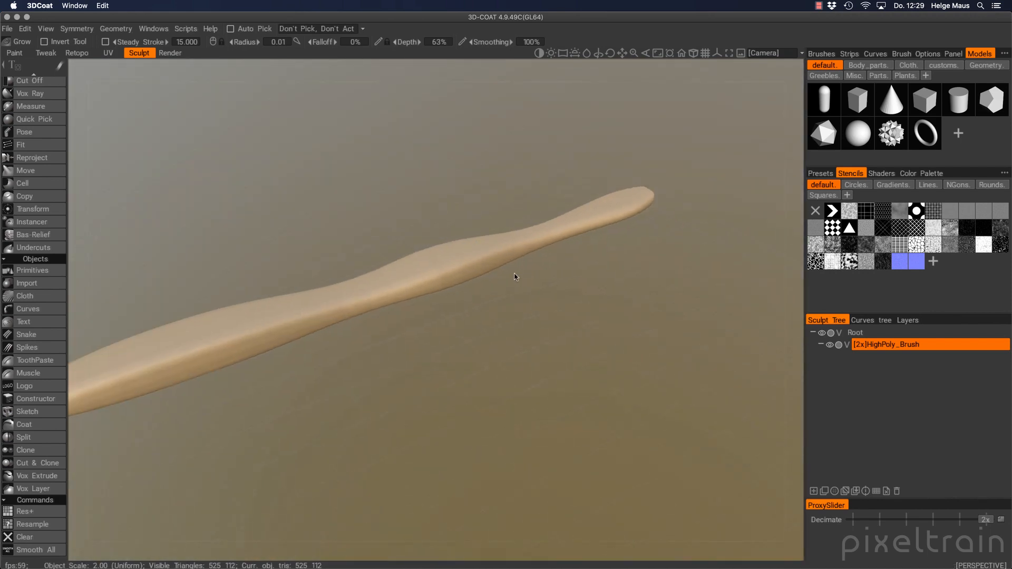
scroll(32, 247, up, 10)
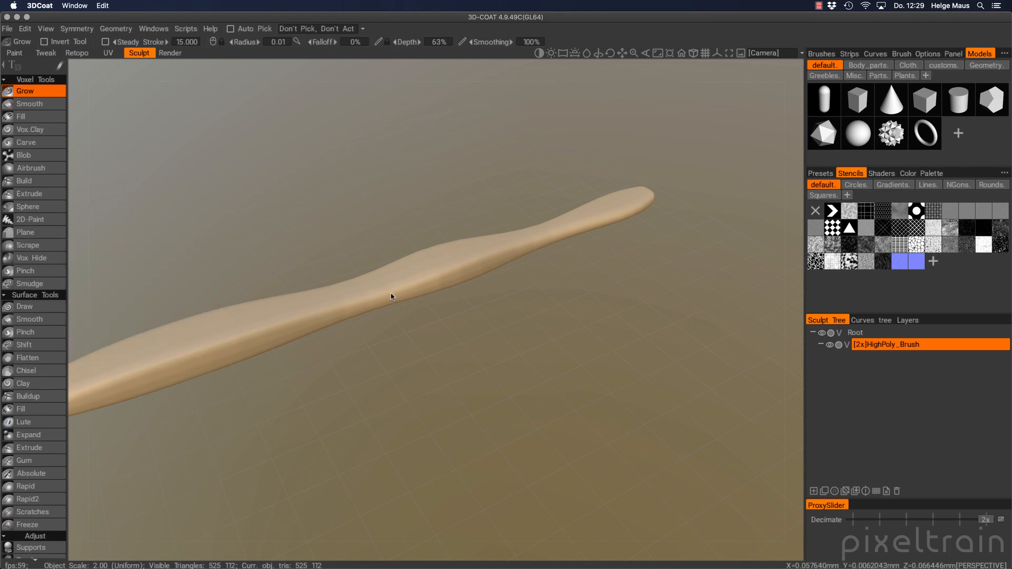
alt+drag(550, 291, 464, 284)
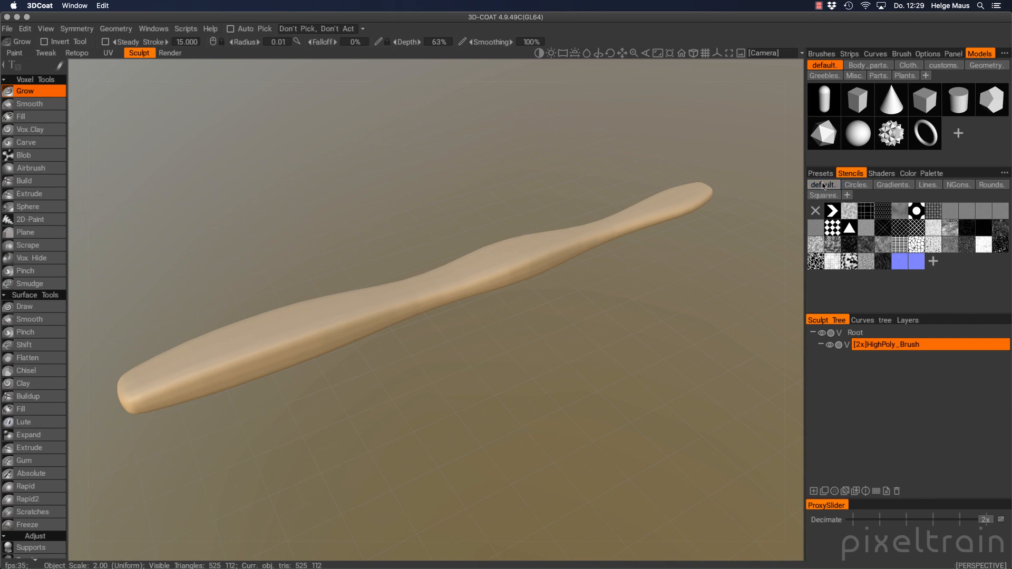
Add a new stencil folder named custom in the Stencils panel
click(823, 174)
click(849, 174)
click(847, 195)
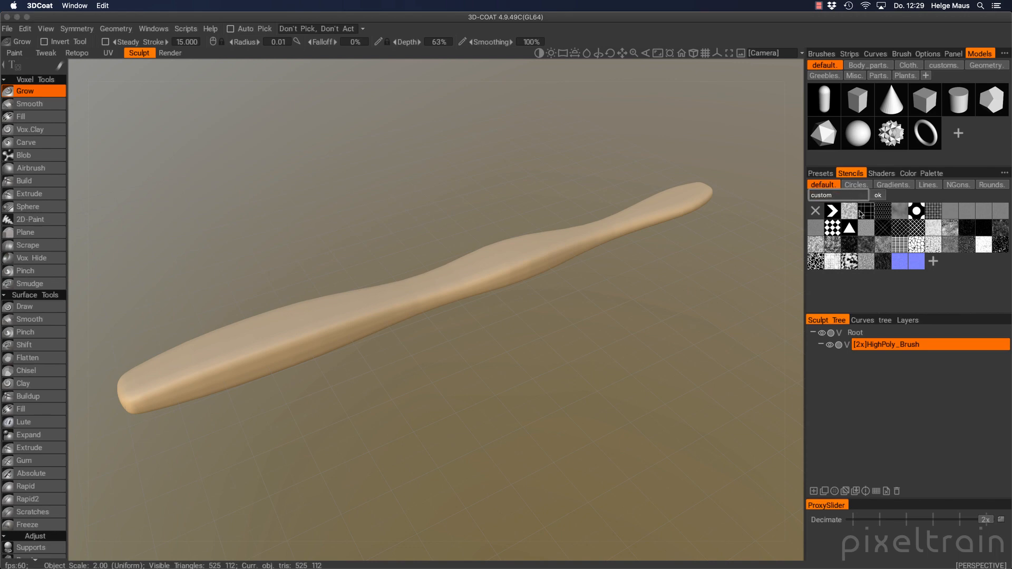
click(878, 195)
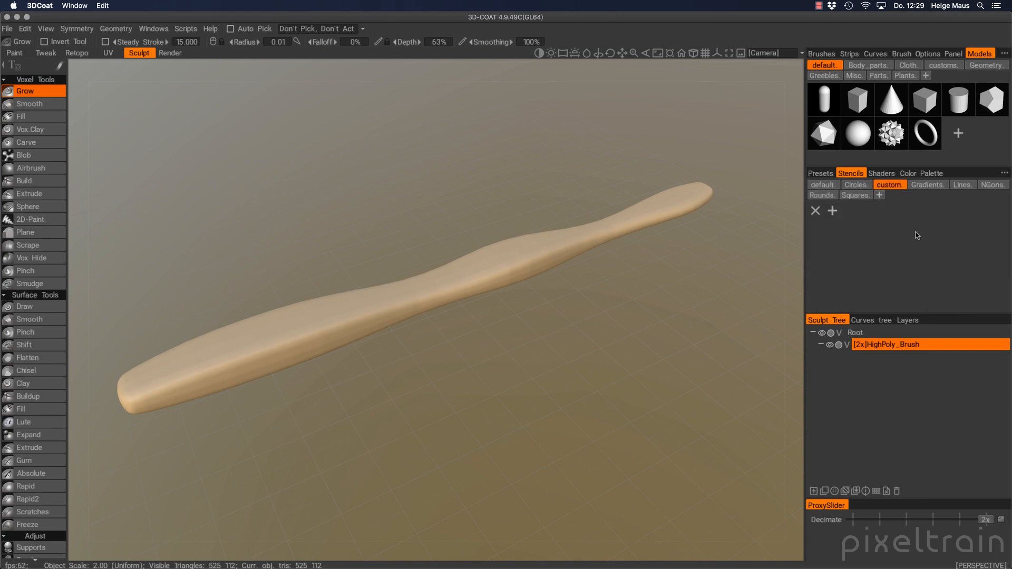
Load Heart.png from the project's _texturen_extern_ folder as a stencil
click(833, 212)
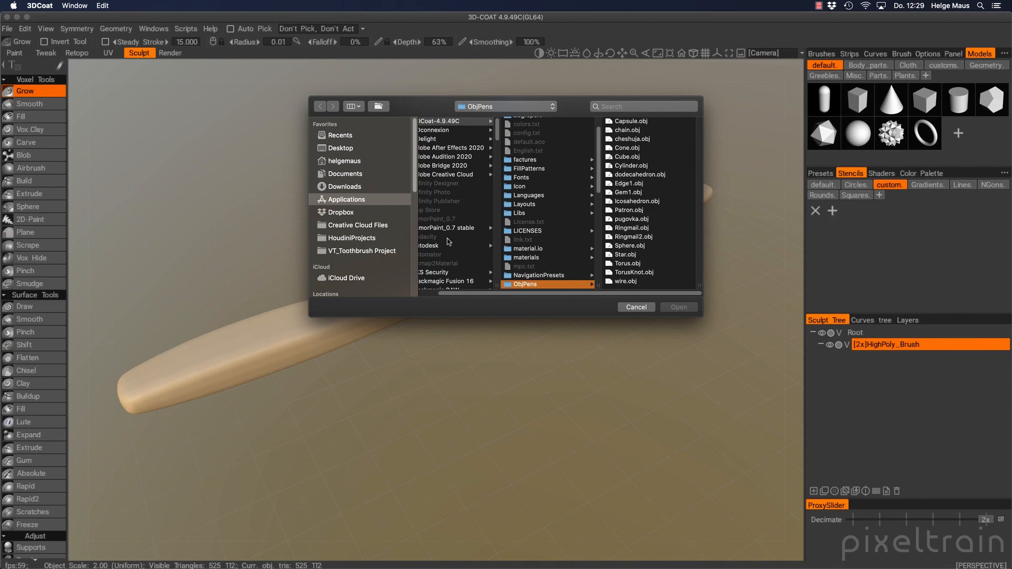
click(370, 251)
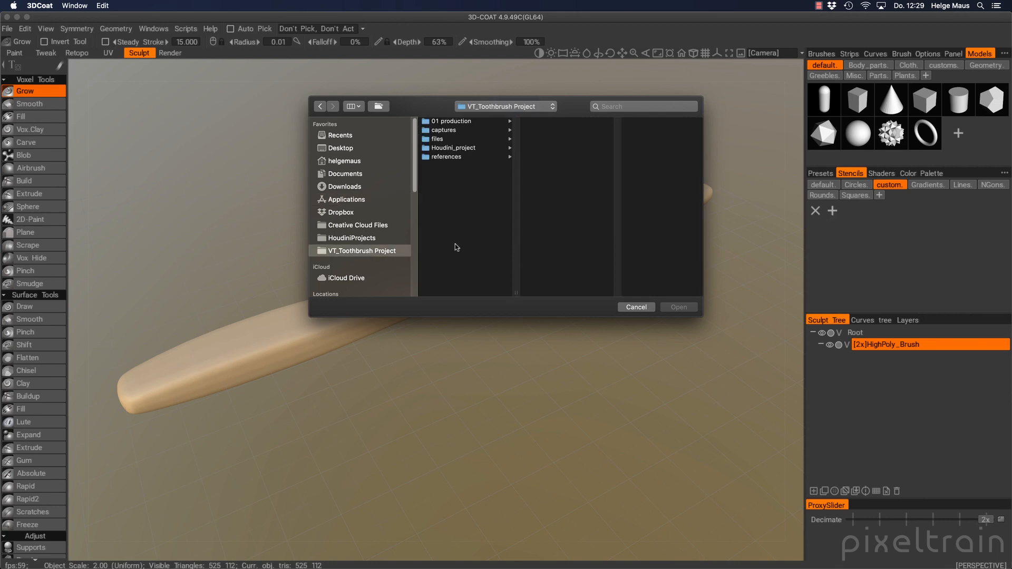
click(486, 148)
click(569, 130)
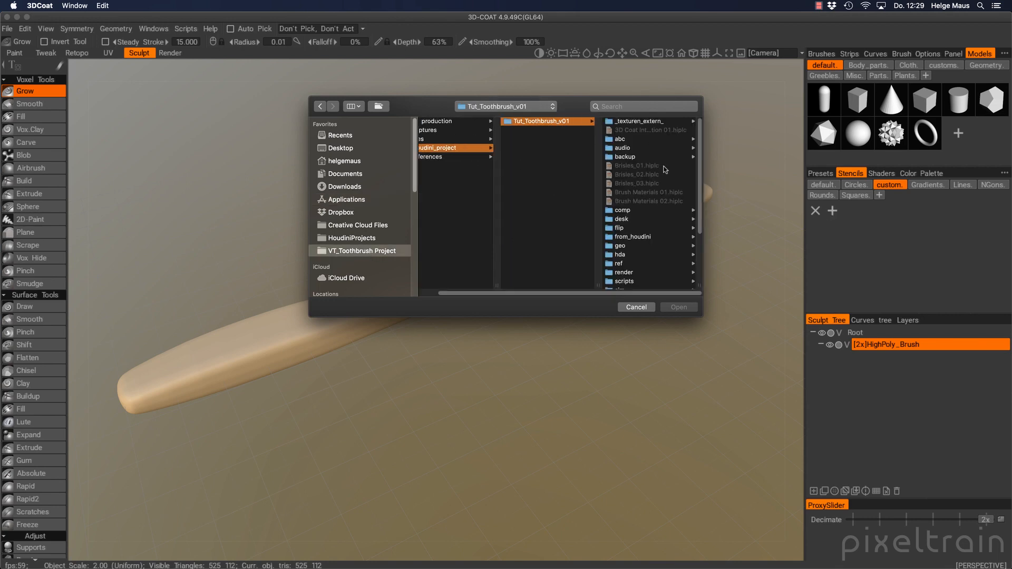
click(666, 123)
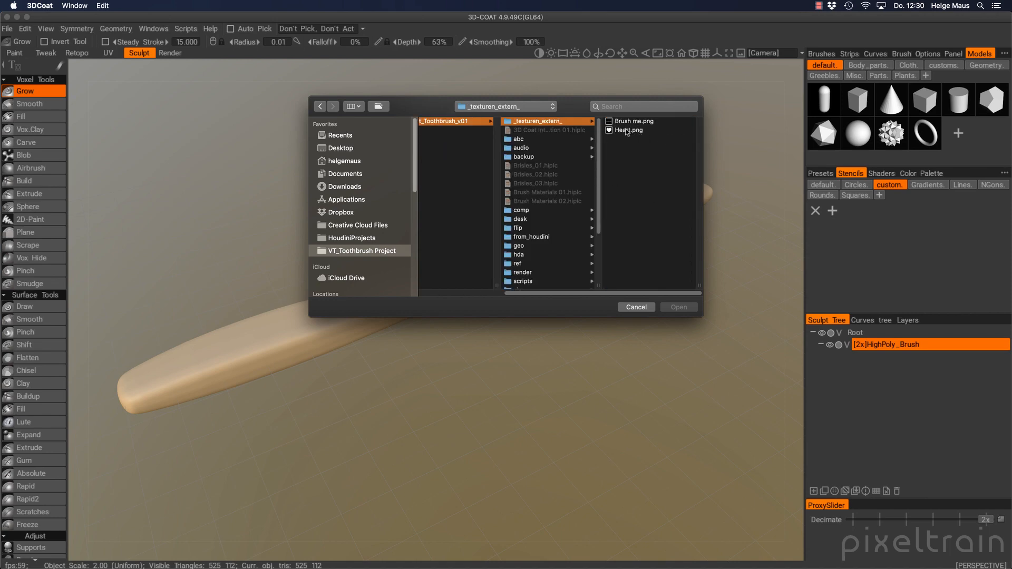
click(627, 131)
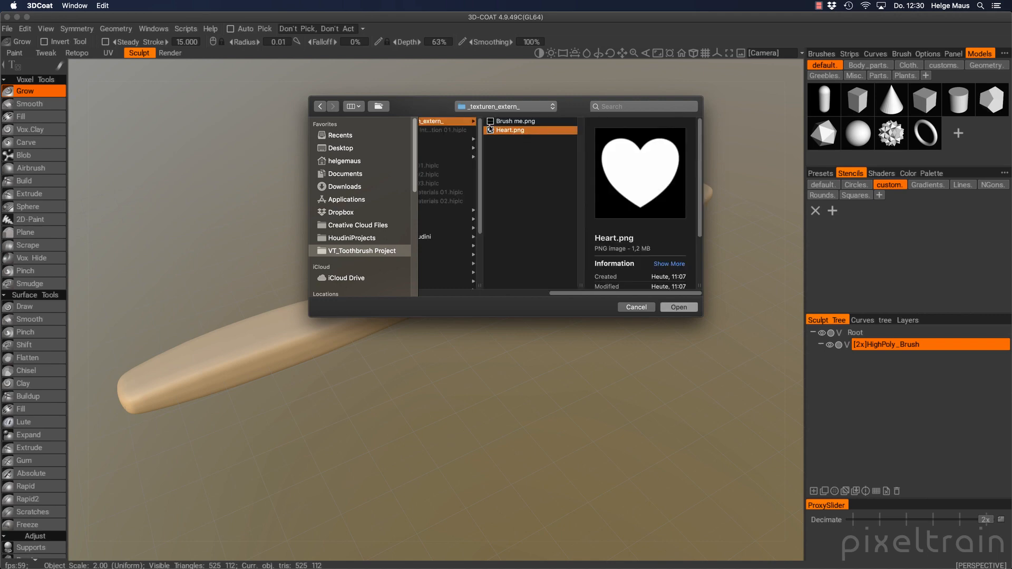
click(680, 307)
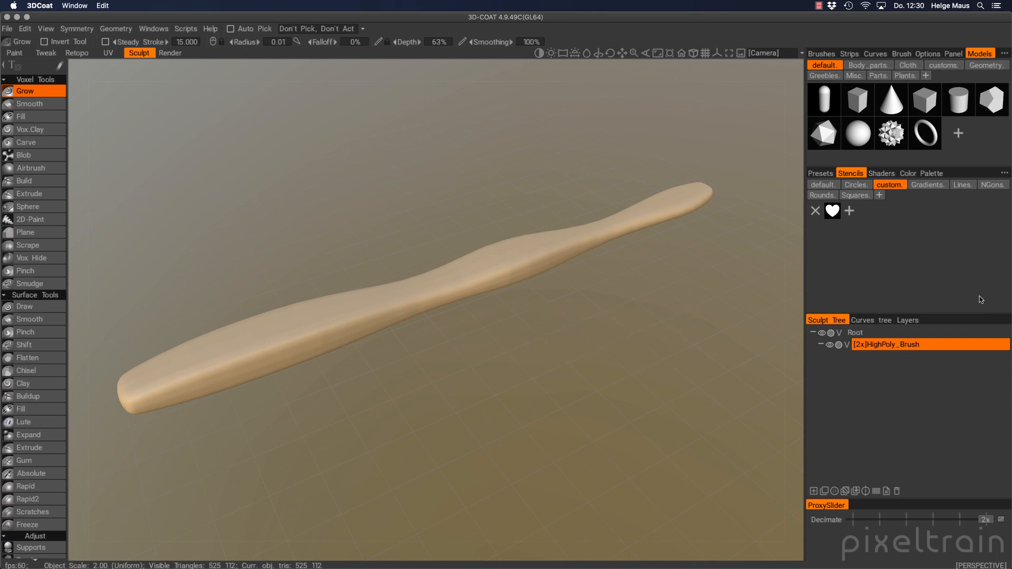
click(833, 211)
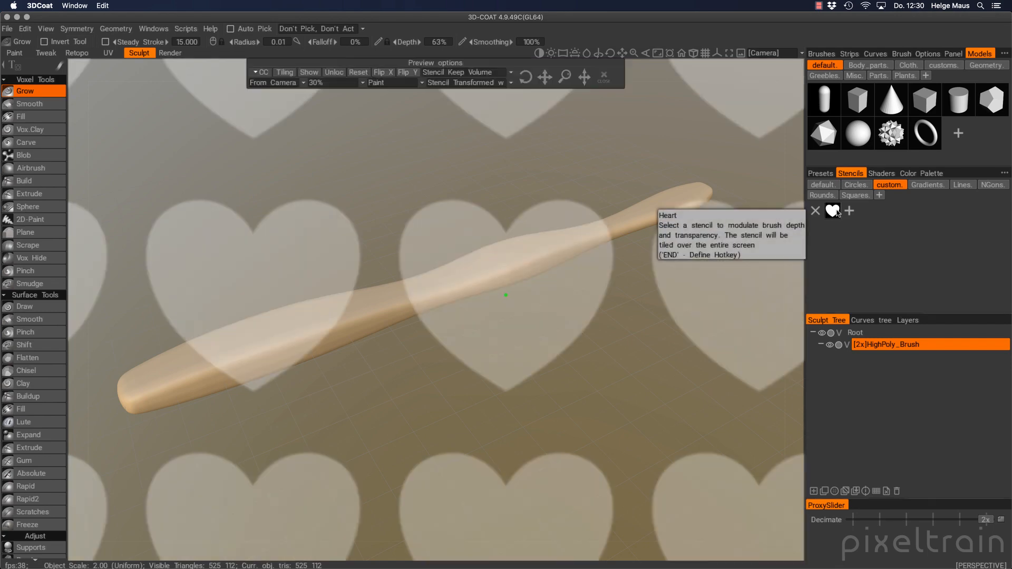
mouse_move(527, 317)
alt+mouse_down()
mouse_move(422, 384)
mouse_move(526, 232)
mouse_move(472, 332)
mouse_move(503, 284)
mouse_move(461, 226)
alt+mouse_up()
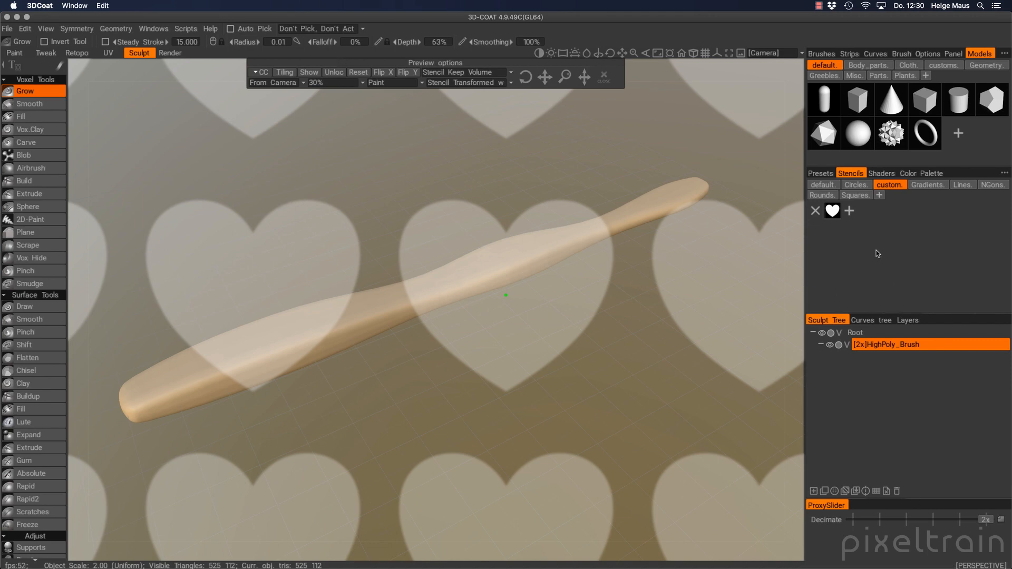
click(815, 211)
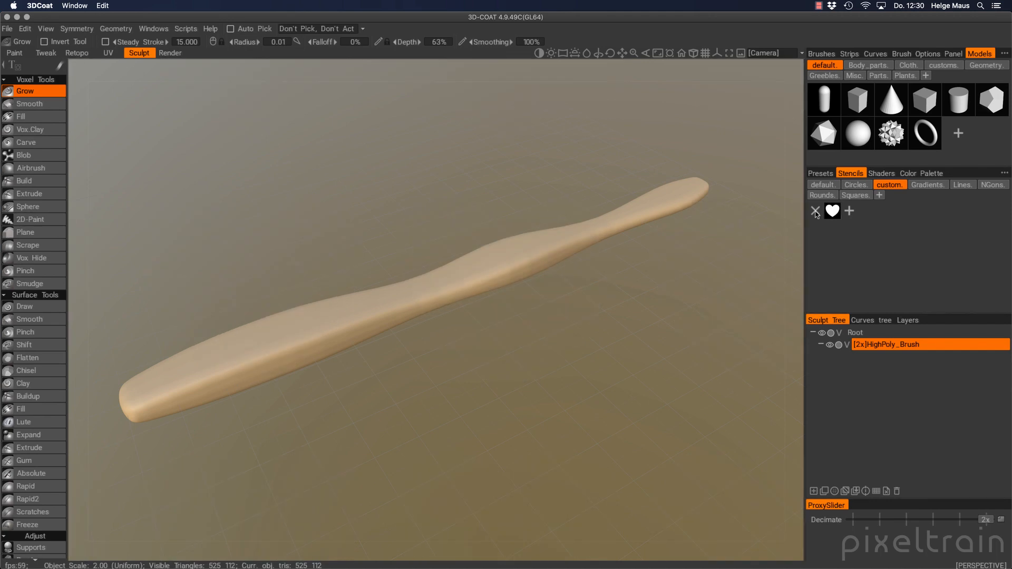
click(832, 211)
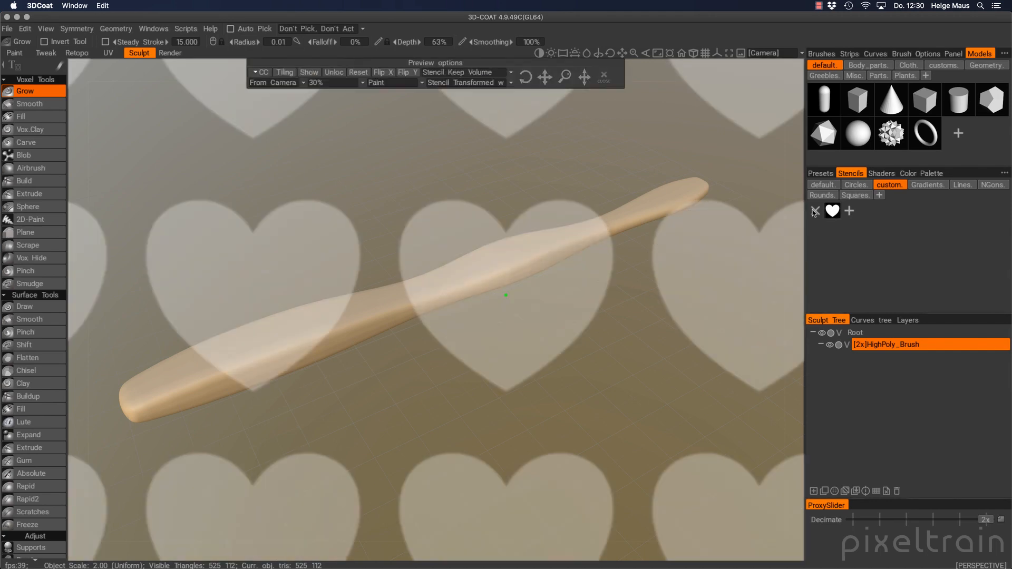
click(815, 211)
click(832, 211)
mouse_move(422, 394)
alt+mouse_down()
mouse_move(436, 384)
mouse_move(389, 292)
mouse_move(571, 219)
mouse_move(468, 342)
mouse_move(441, 328)
mouse_move(463, 221)
mouse_move(448, 294)
mouse_move(466, 300)
mouse_move(440, 294)
alt+mouse_up()
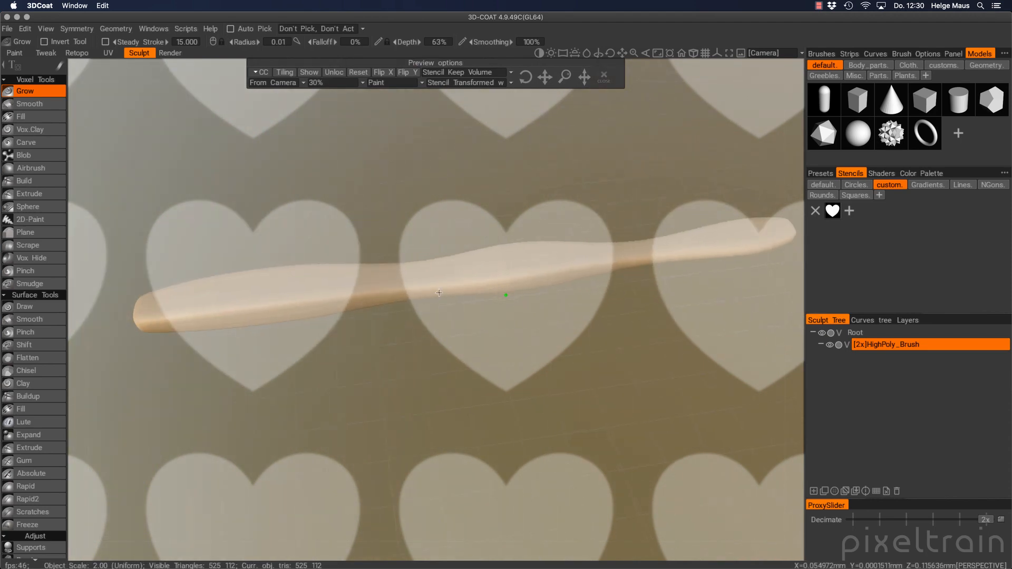
click(819, 213)
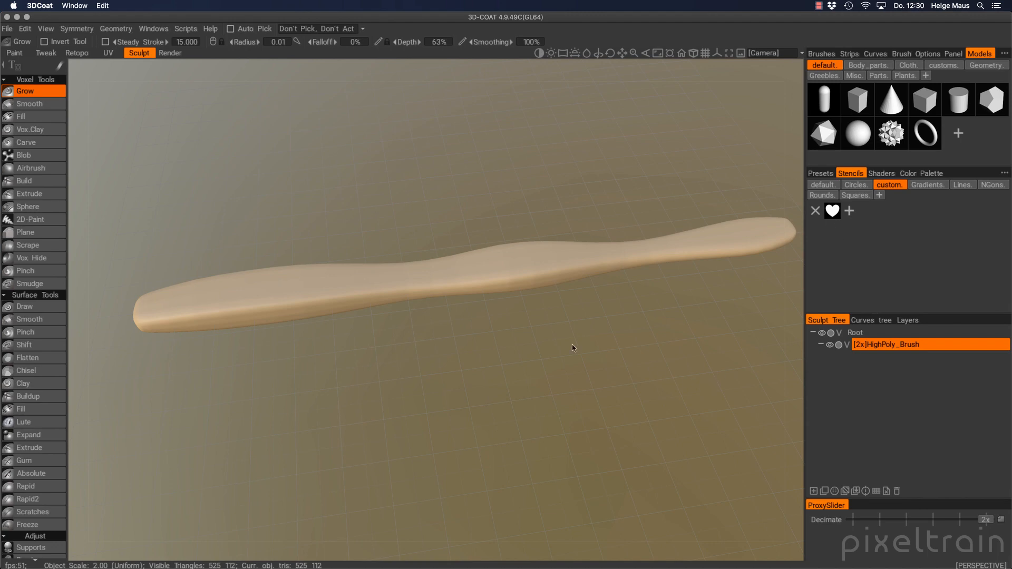
Switch the viewport to orthographic projection and orbit to a near side view of the handle
mouse_move(573, 348)
alt+mouse_down()
mouse_move(552, 253)
mouse_move(631, 228)
mouse_move(492, 291)
mouse_move(516, 316)
mouse_move(605, 235)
mouse_move(556, 275)
mouse_move(541, 267)
mouse_move(581, 283)
mouse_move(568, 252)
mouse_move(543, 262)
alt+mouse_up()
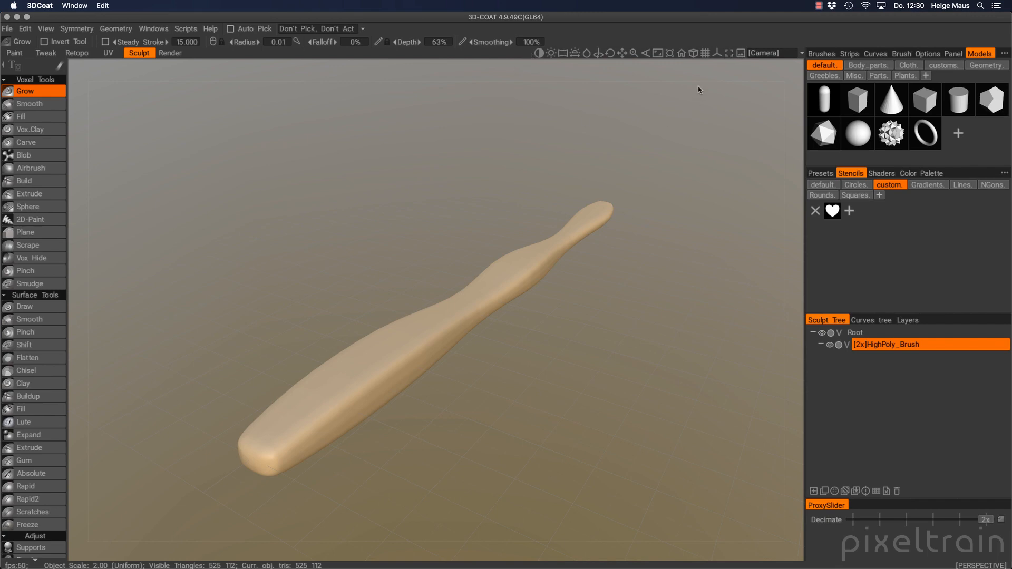
click(693, 54)
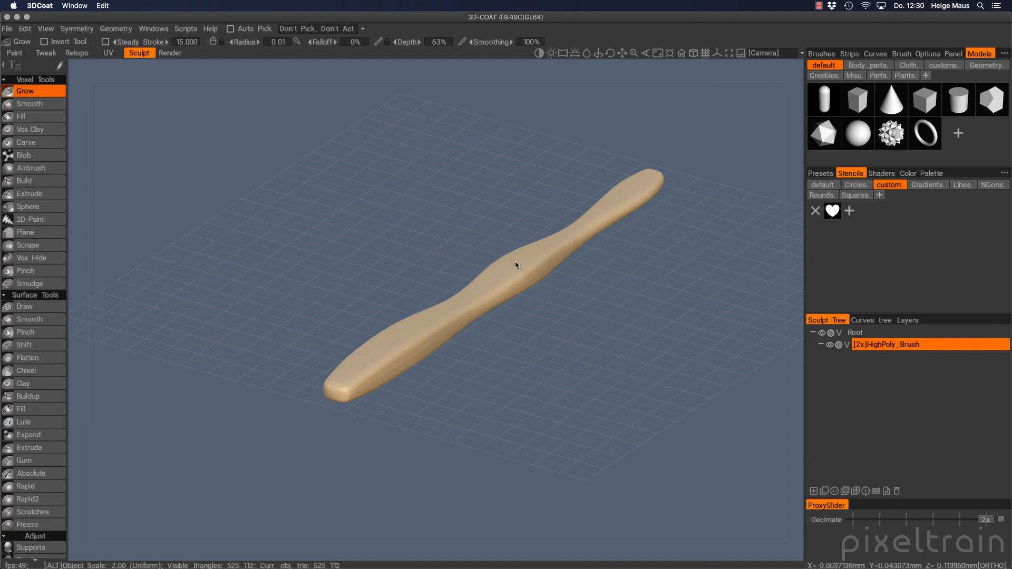
mouse_move(515, 267)
alt+mouse_down()
mouse_move(668, 226)
mouse_move(501, 208)
mouse_move(368, 234)
mouse_move(442, 210)
mouse_move(427, 379)
mouse_move(475, 222)
mouse_move(526, 219)
mouse_move(460, 232)
mouse_move(436, 296)
mouse_move(436, 366)
mouse_move(463, 240)
mouse_move(446, 307)
alt+mouse_up()
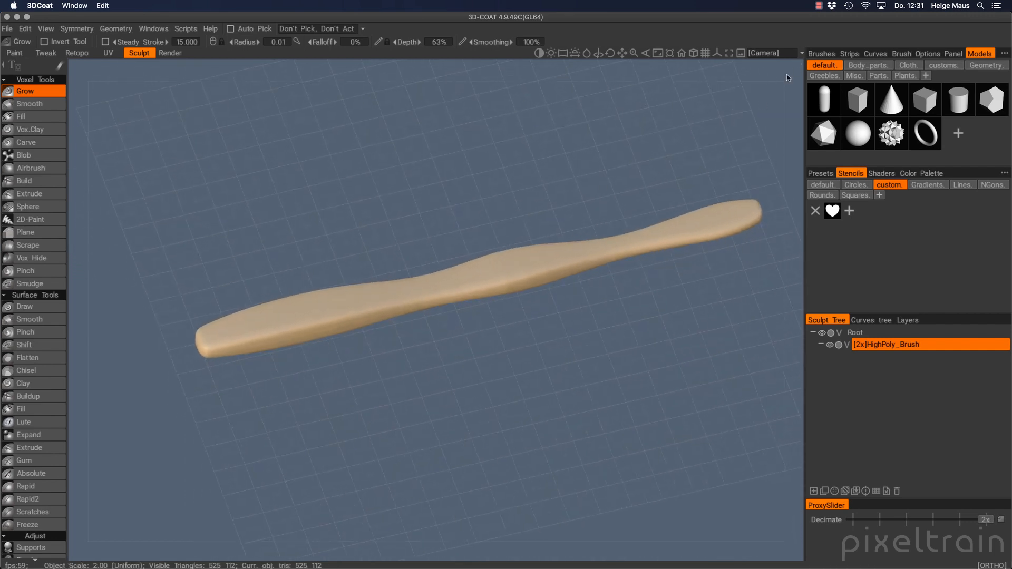
click(801, 53)
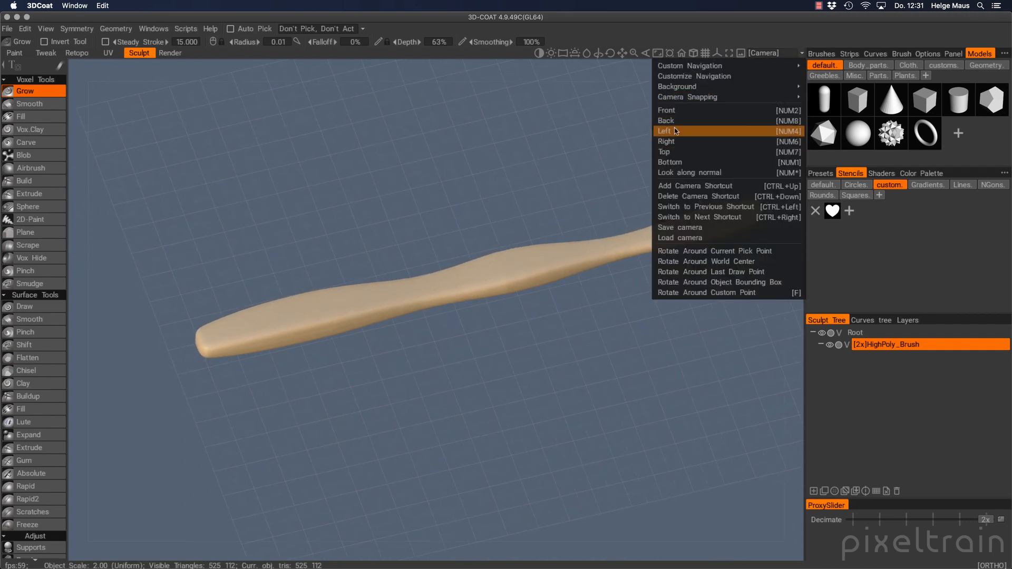
Frame the handle's wide end straight-on in close-up and make the heart the active stencil
click(781, 31)
alt+drag(405, 256, 384, 327)
mouse_move(389, 290)
alt+mouse_down()
mouse_move(384, 325)
mouse_move(397, 285)
mouse_move(389, 323)
alt+mouse_up()
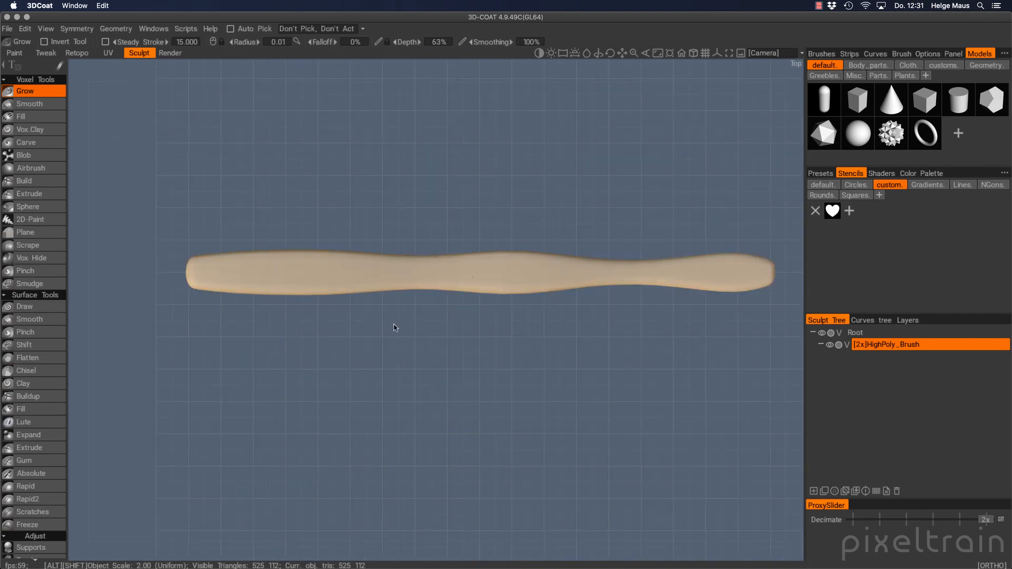
alt+right_drag(271, 283, 269, 270)
alt+middle_drag(270, 270, 407, 275)
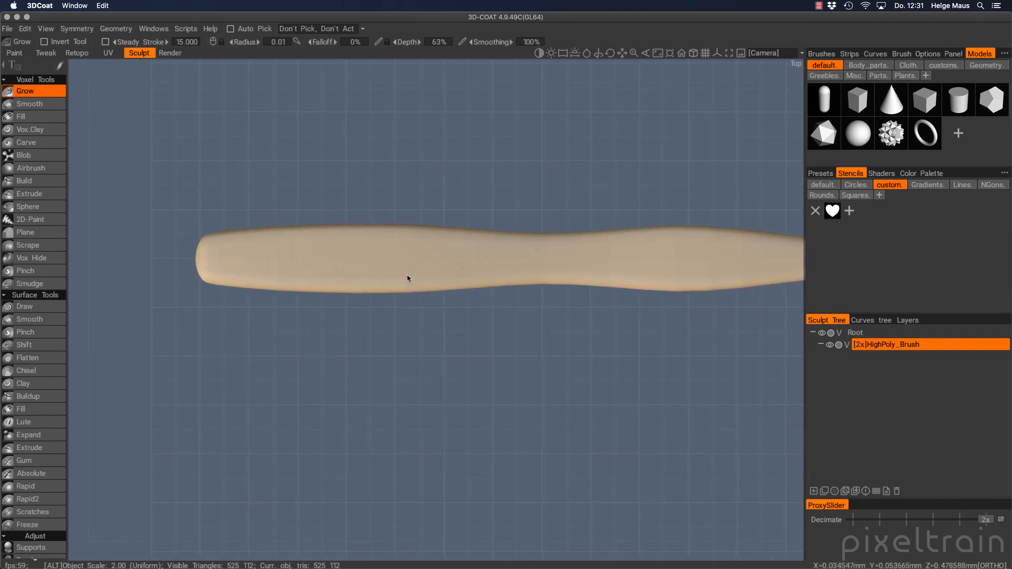
alt+right_drag(364, 263, 389, 253)
mouse_move(389, 253)
alt+middle_down()
mouse_move(508, 348)
mouse_move(450, 305)
alt+middle_up()
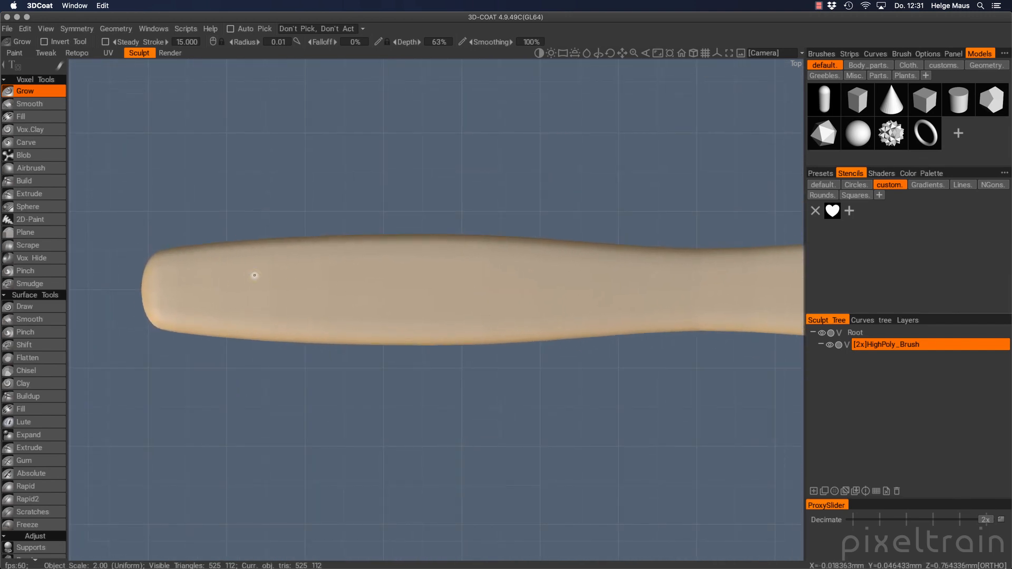
click(832, 211)
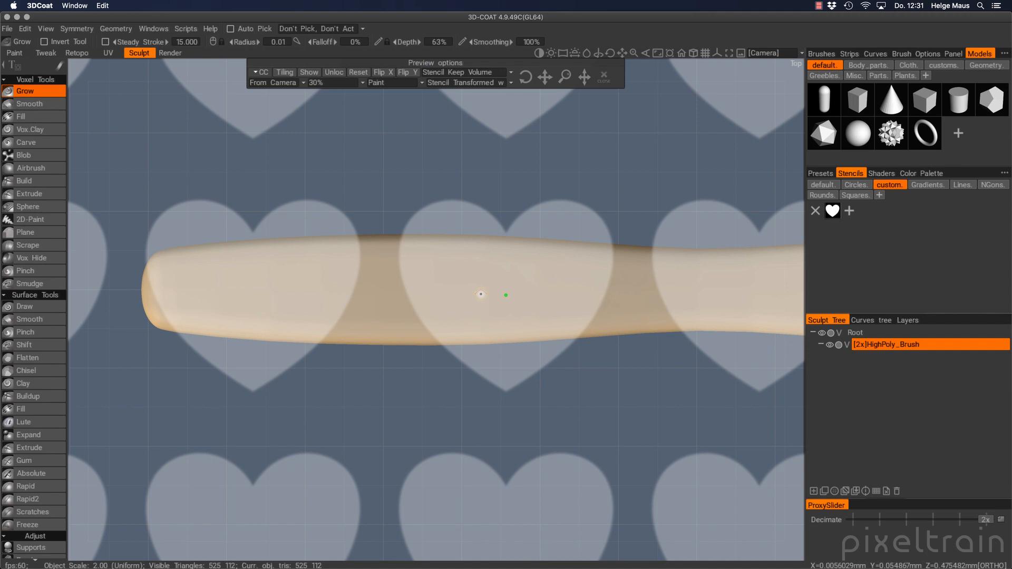
Show a single untiled heart stencil at 60% preview opacity and slide it left
click(284, 72)
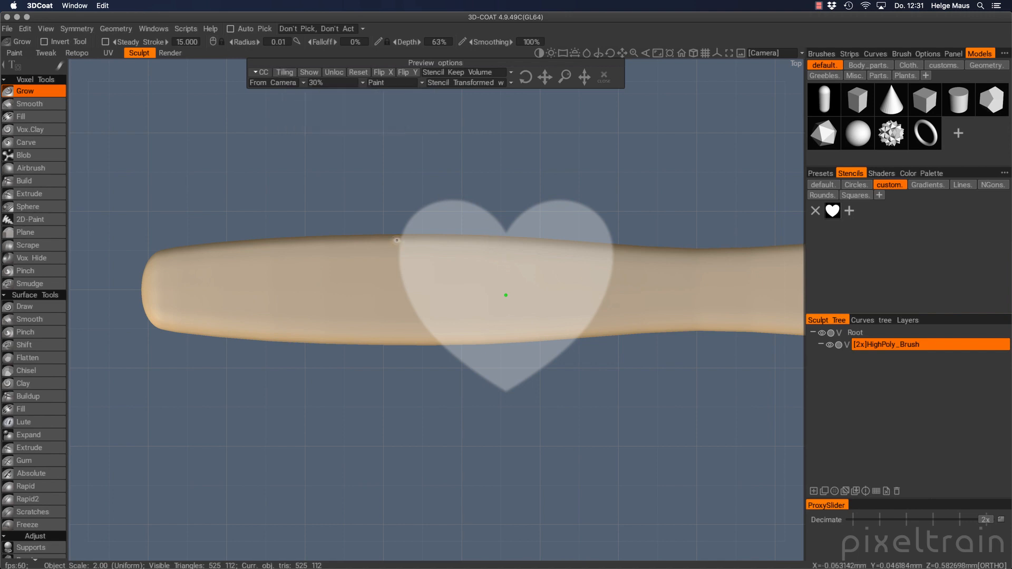
click(304, 84)
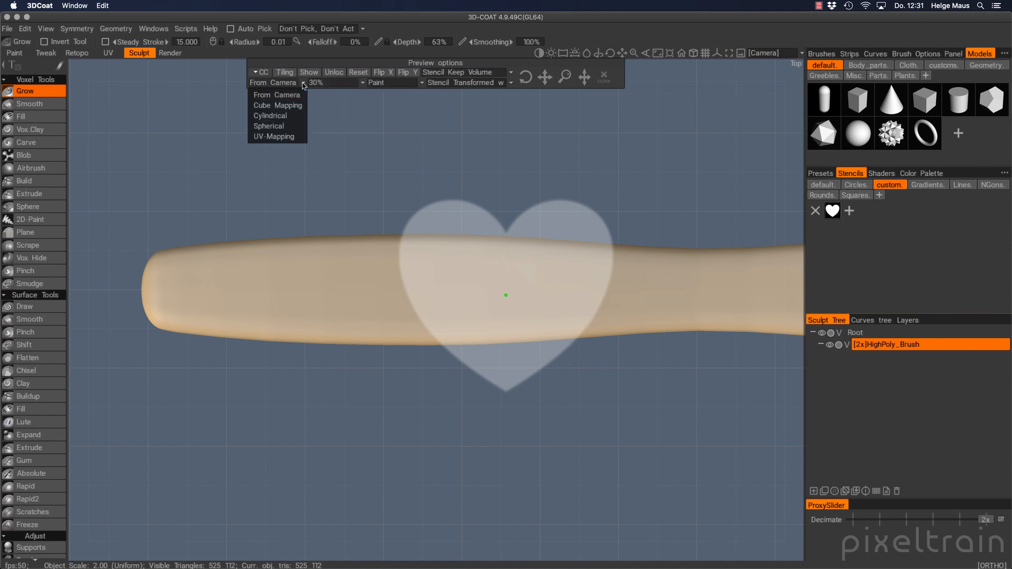
click(364, 83)
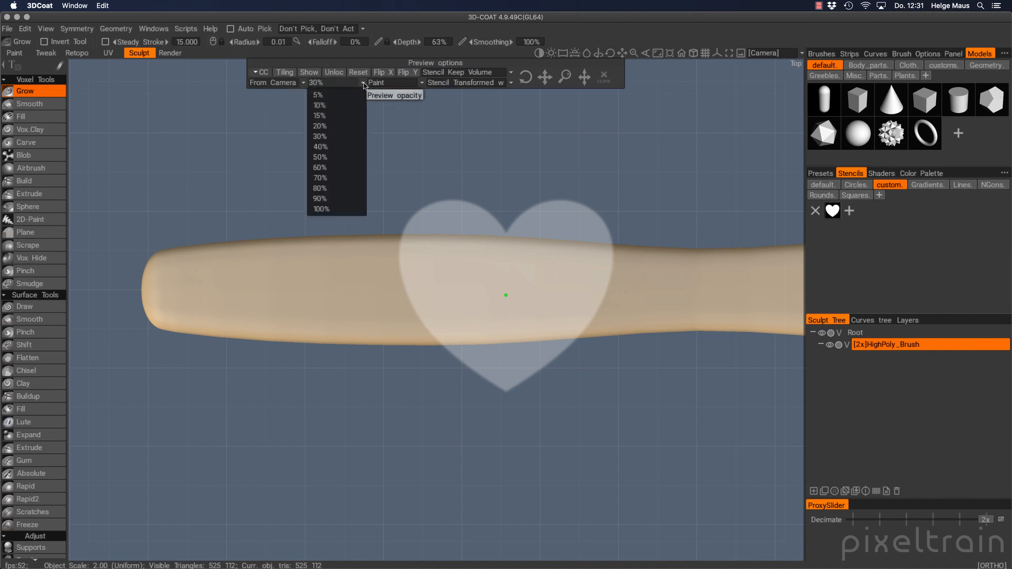
click(340, 199)
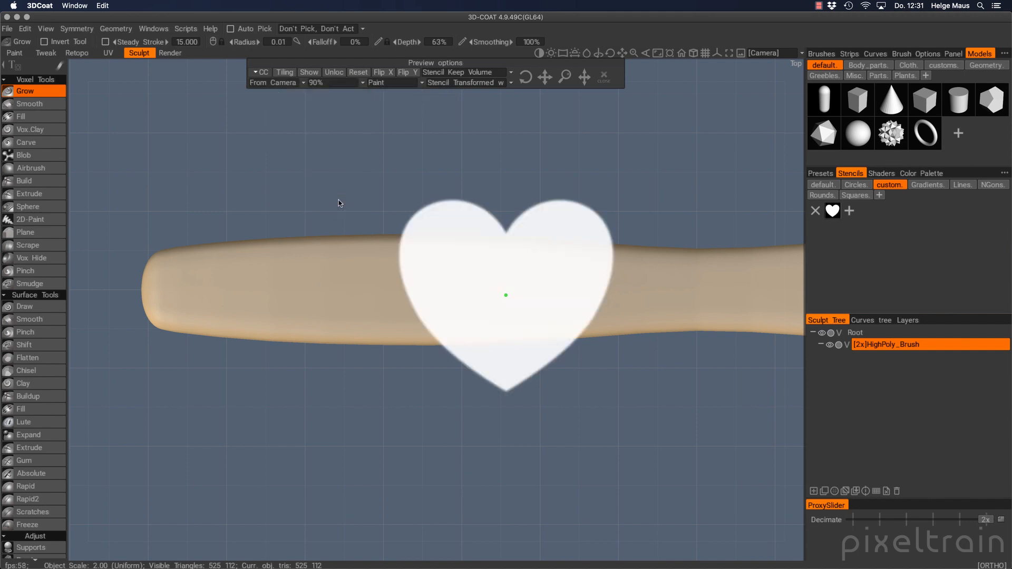
click(364, 83)
click(329, 167)
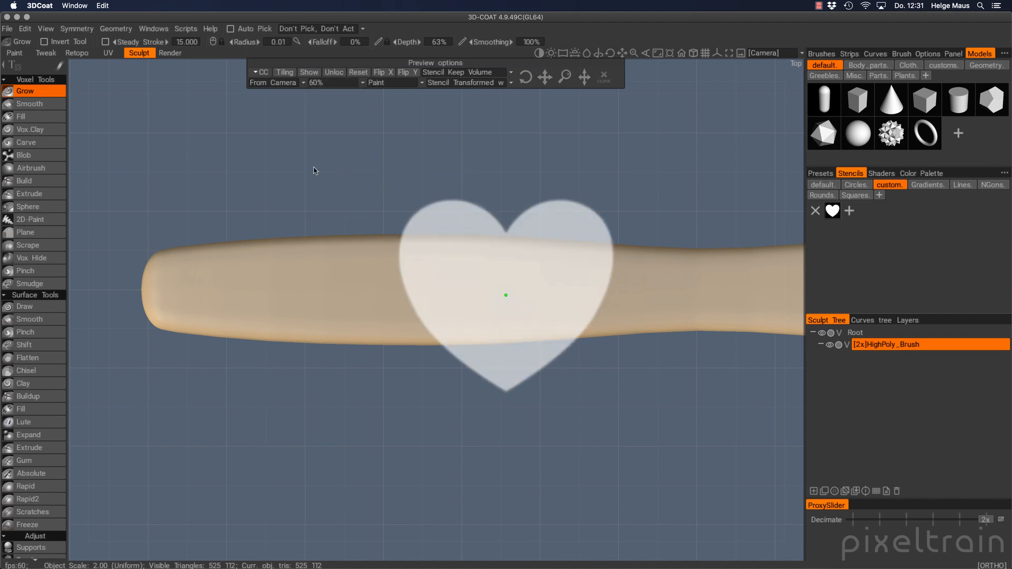
click(414, 85)
mouse_move(545, 77)
mouse_down()
mouse_move(358, 72)
mouse_move(554, 82)
mouse_move(528, 77)
mouse_up()
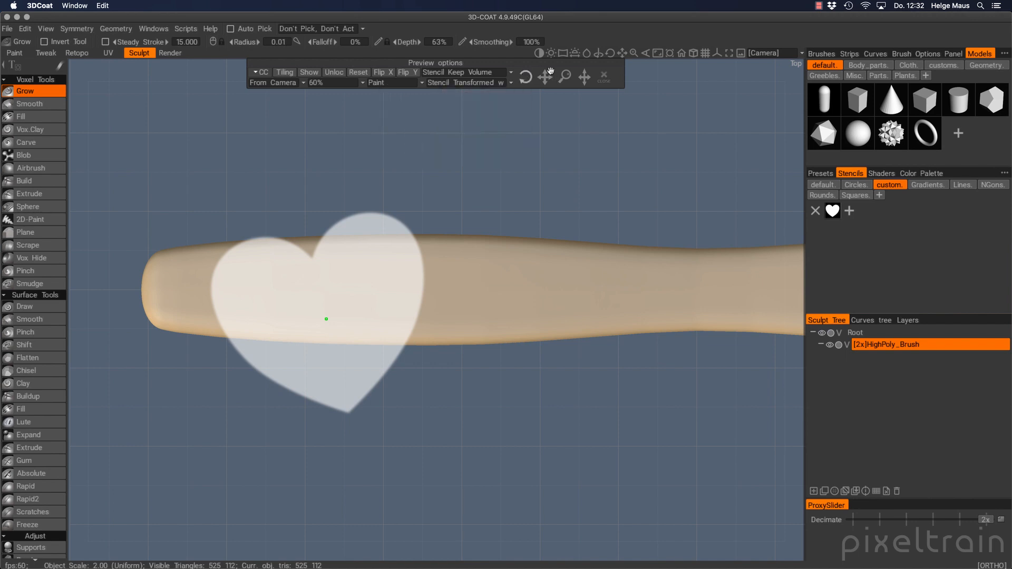
Reset the heart stencil, place it over the handle's left end rotated about -105°, and hide its preview
click(359, 72)
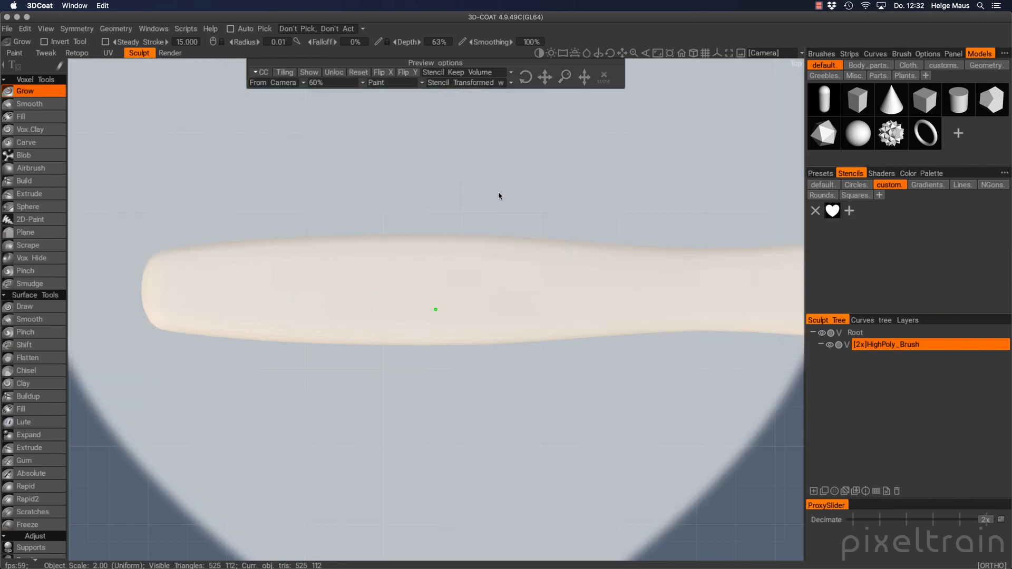
mouse_move(612, 269)
alt+right_down()
mouse_move(443, 276)
mouse_move(478, 272)
alt+right_up()
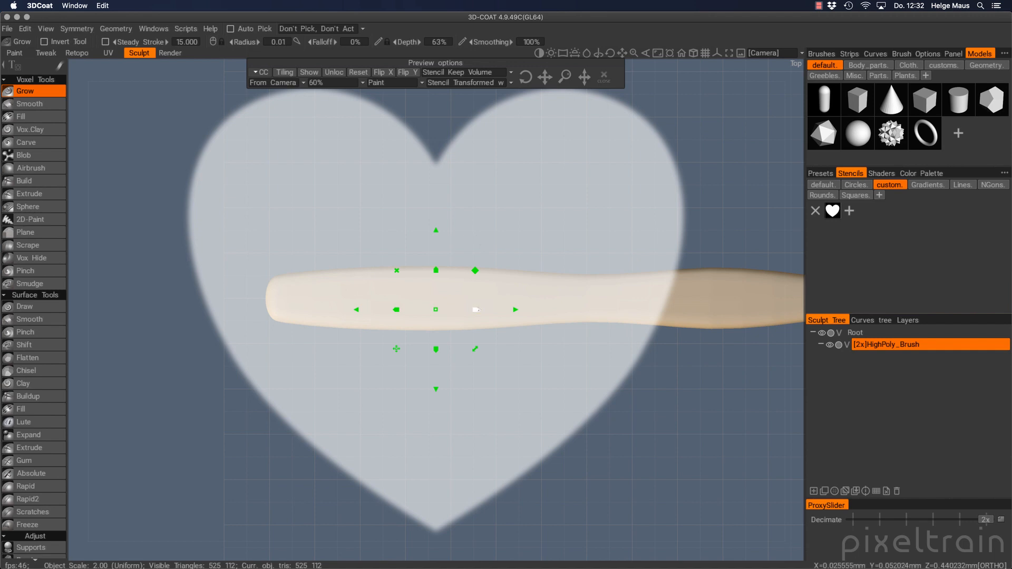
right_drag(435, 310, 351, 301)
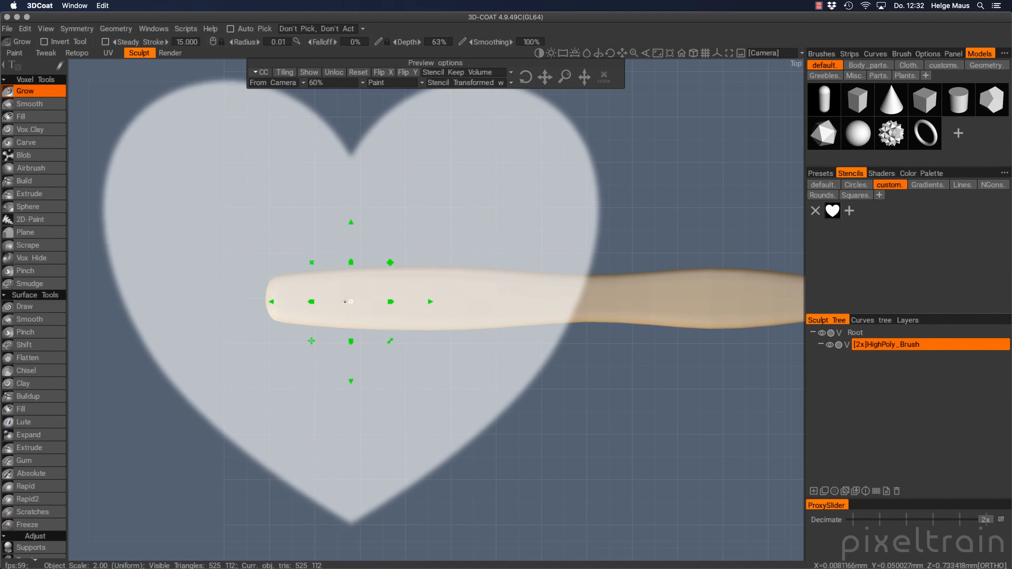
drag(391, 343, 355, 340)
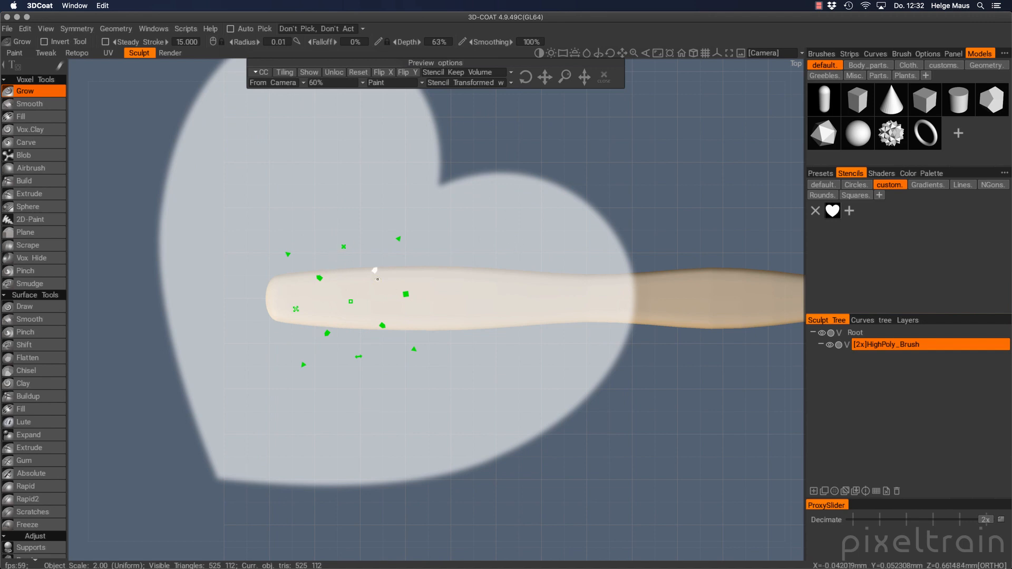
click(309, 73)
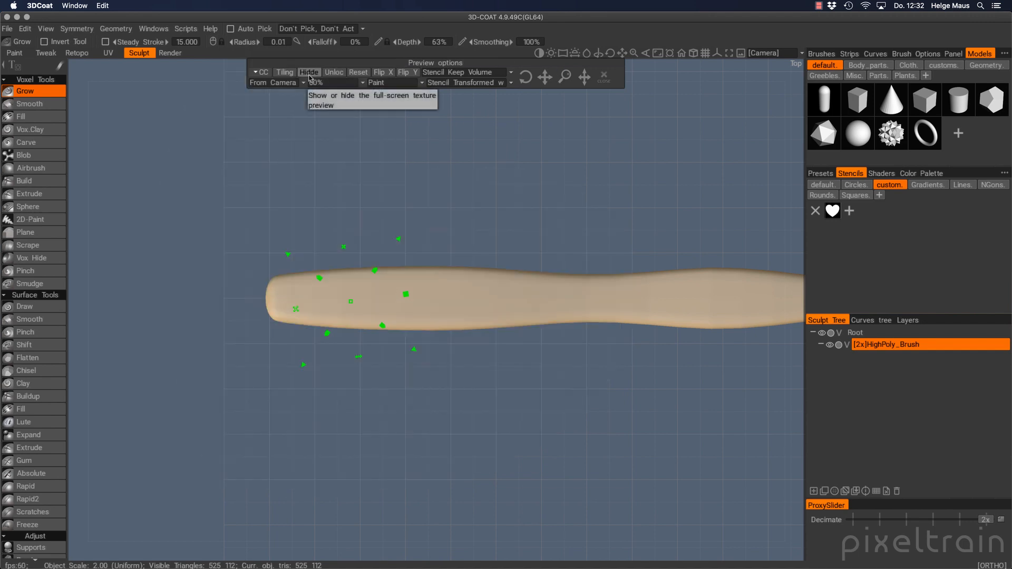
Show the heart stencil preview again and set the heart's rotation to exactly 90°
click(309, 74)
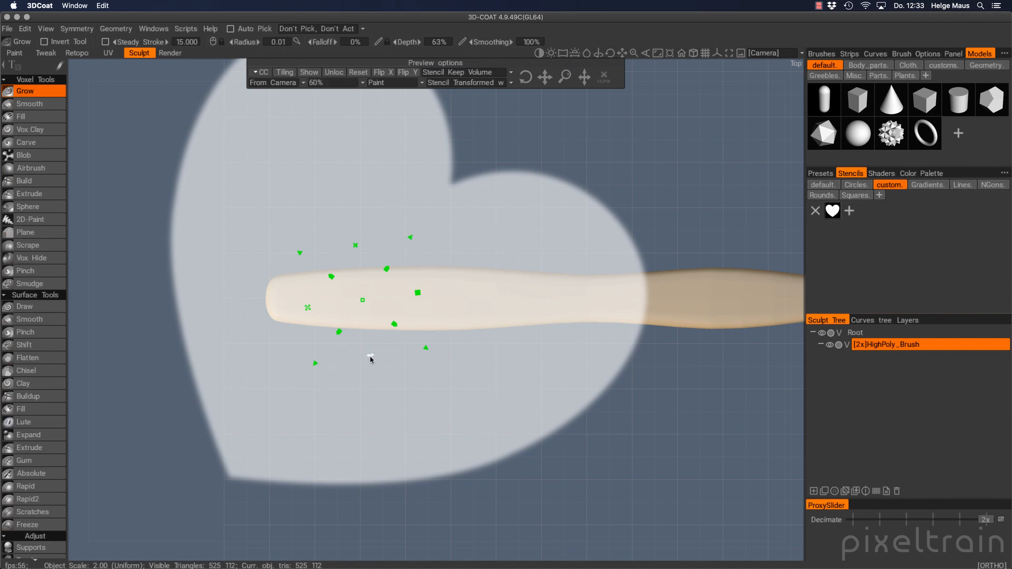
mouse_move(371, 359)
mouse_down()
mouse_move(314, 355)
mouse_move(364, 361)
mouse_move(317, 362)
mouse_move(411, 342)
mouse_move(388, 357)
mouse_move(405, 355)
mouse_up()
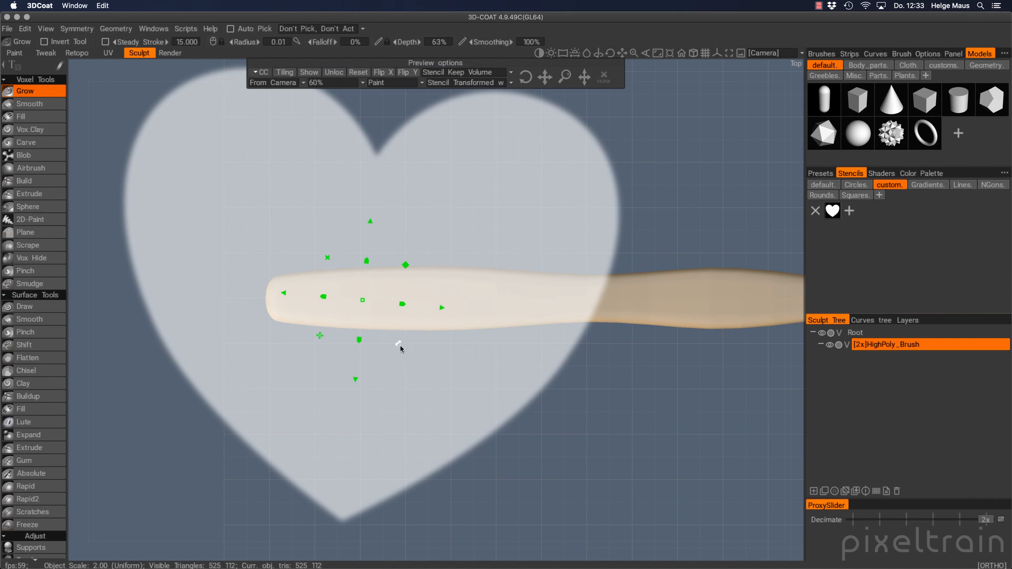
mouse_move(400, 348)
mouse_down()
mouse_move(378, 353)
mouse_move(403, 346)
mouse_move(396, 351)
mouse_up()
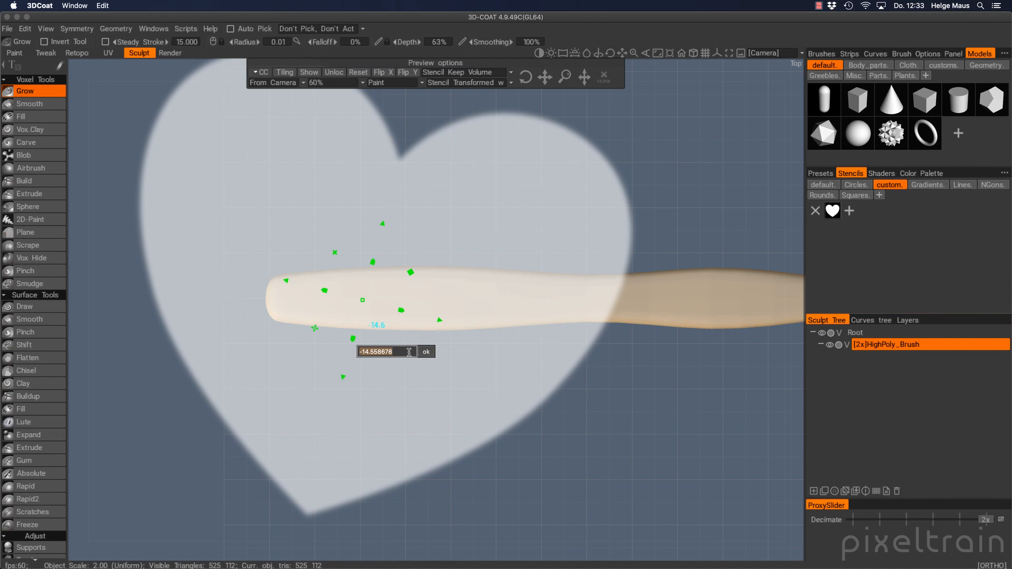
text(90)
key(Return)
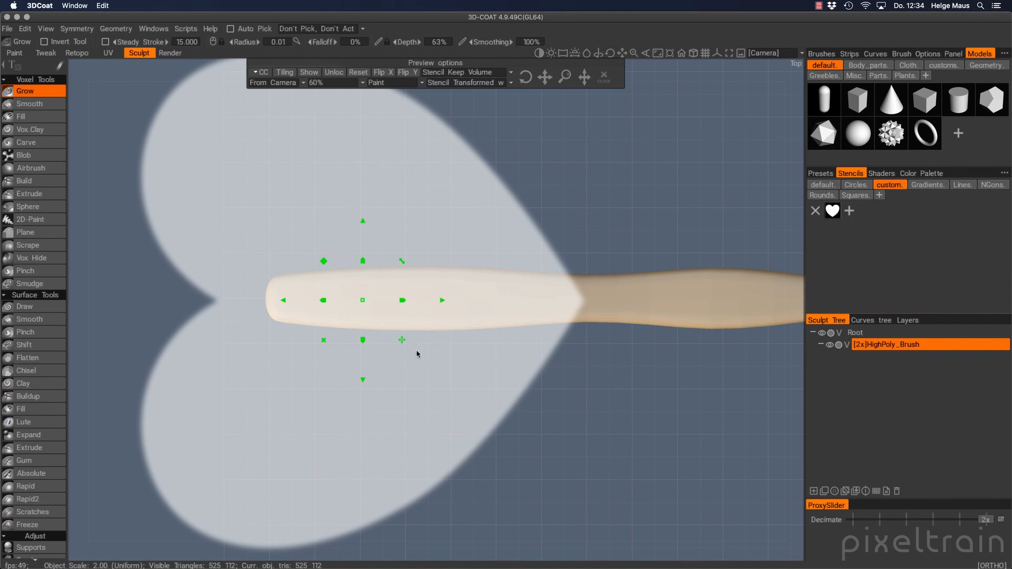
Shrink the sideways heart stencil to the handle's width and move it left and slightly up
drag(324, 261, 367, 302)
alt+right_drag(363, 337, 727, 312)
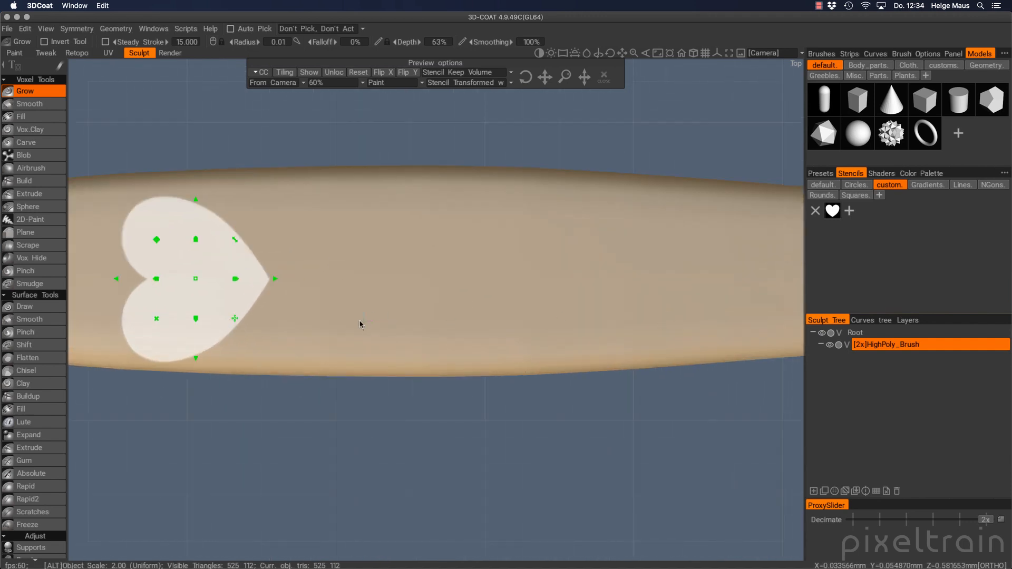
alt+middle_drag(362, 325, 603, 305)
drag(549, 265, 611, 267)
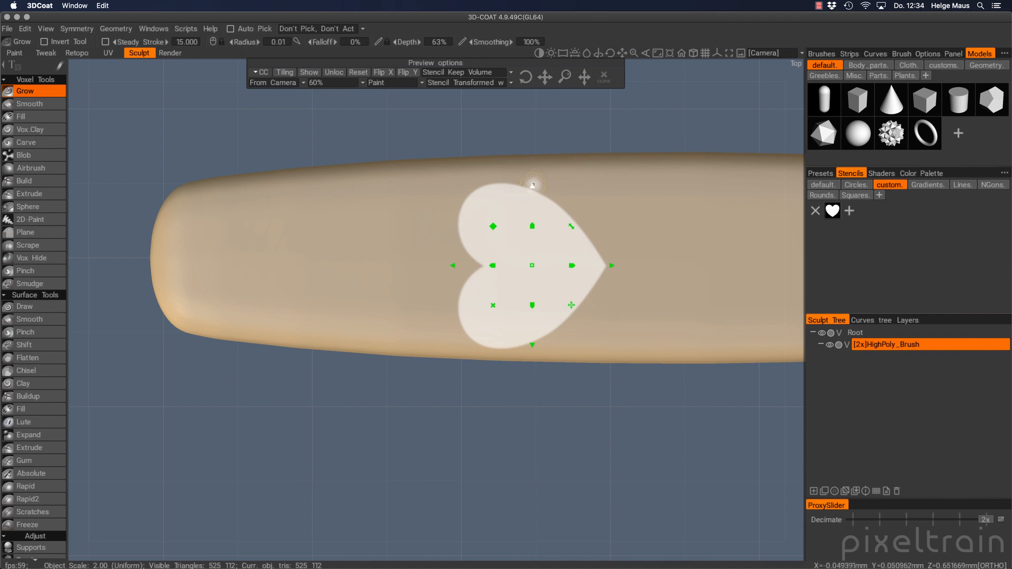
drag(533, 187, 535, 185)
alt+middle_drag(612, 264, 498, 263)
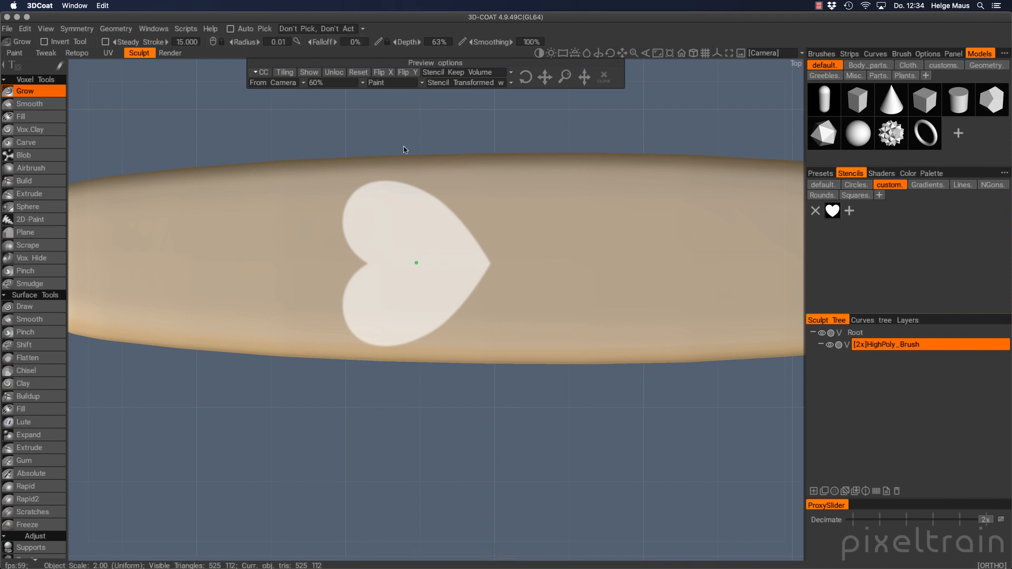
Set the stencil preview to Auto, then try a Grow stroke through the heart and undo it
click(309, 72)
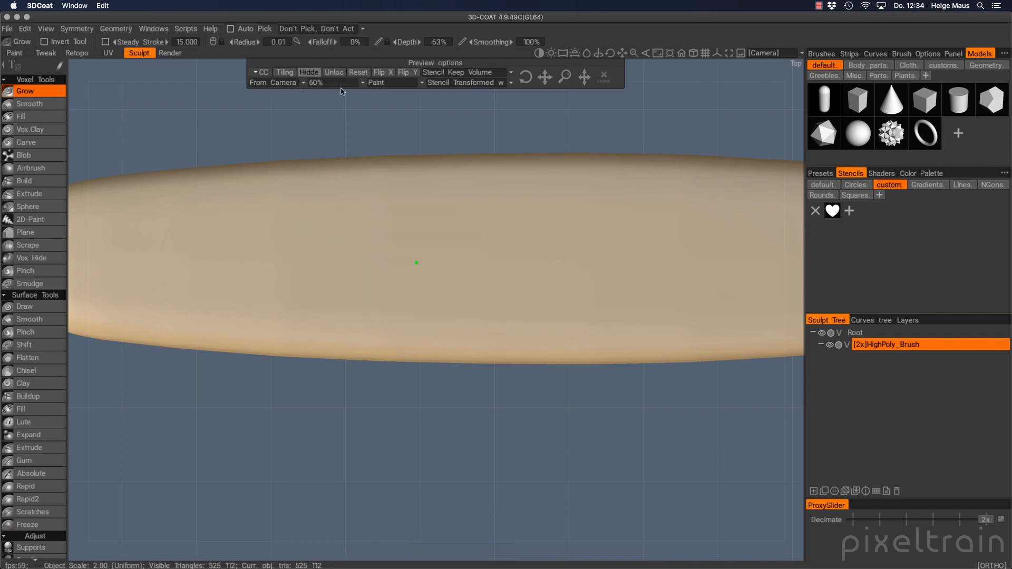
click(309, 72)
right_drag(392, 257, 398, 238)
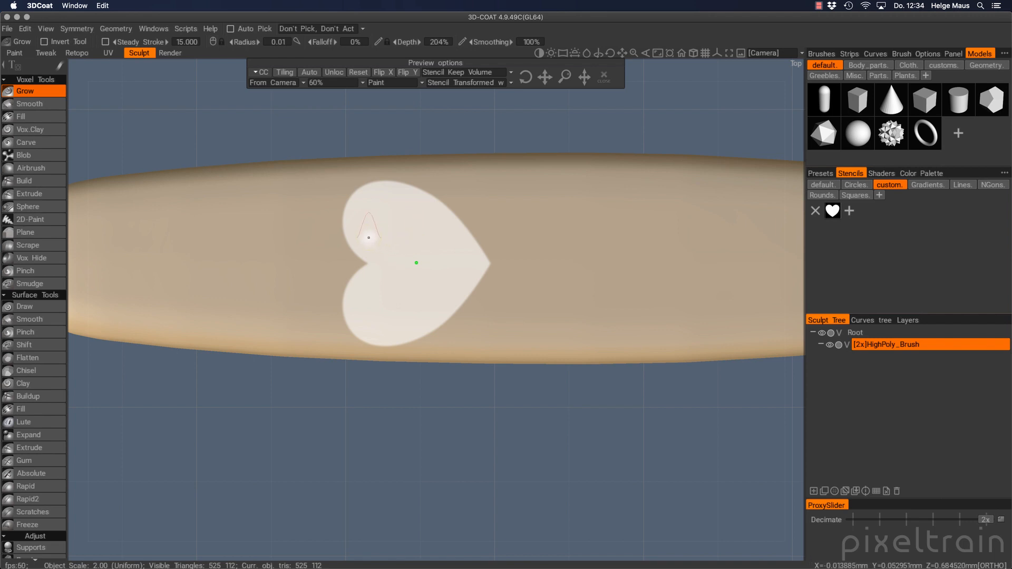
mouse_move(368, 238)
mouse_down()
mouse_move(403, 238)
mouse_move(390, 300)
mouse_move(445, 311)
mouse_move(435, 249)
mouse_up()
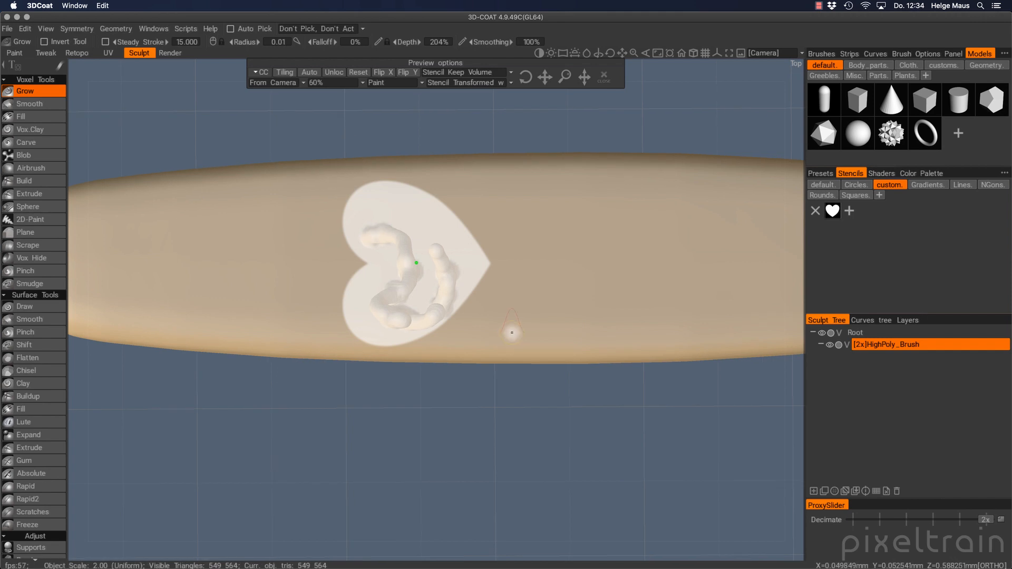
key(super+z)
Switch to the Extrude brush, enlarge its radius to 0.020 and lower its depth
alt+shift+drag(560, 303, 560, 312)
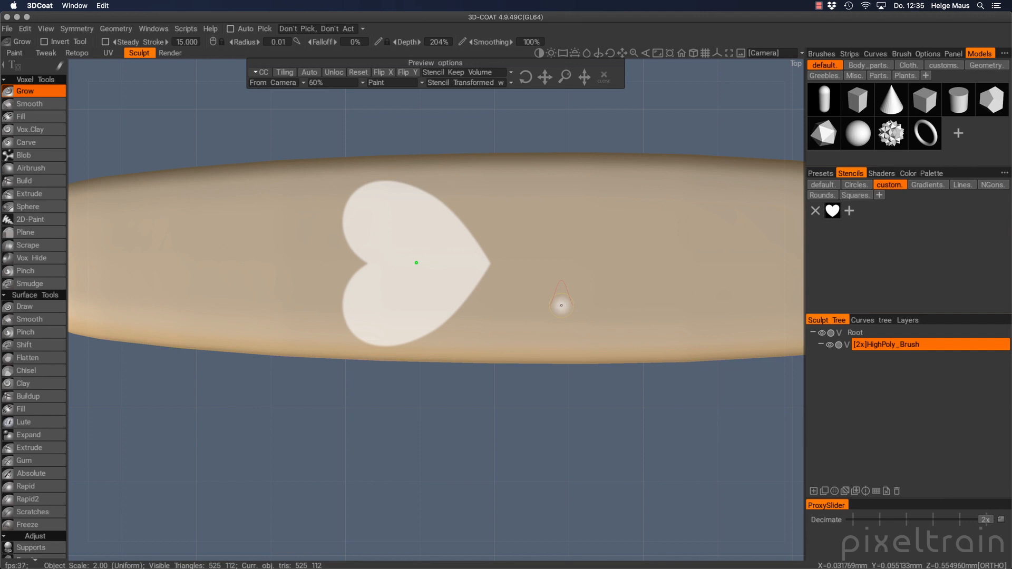
click(22, 194)
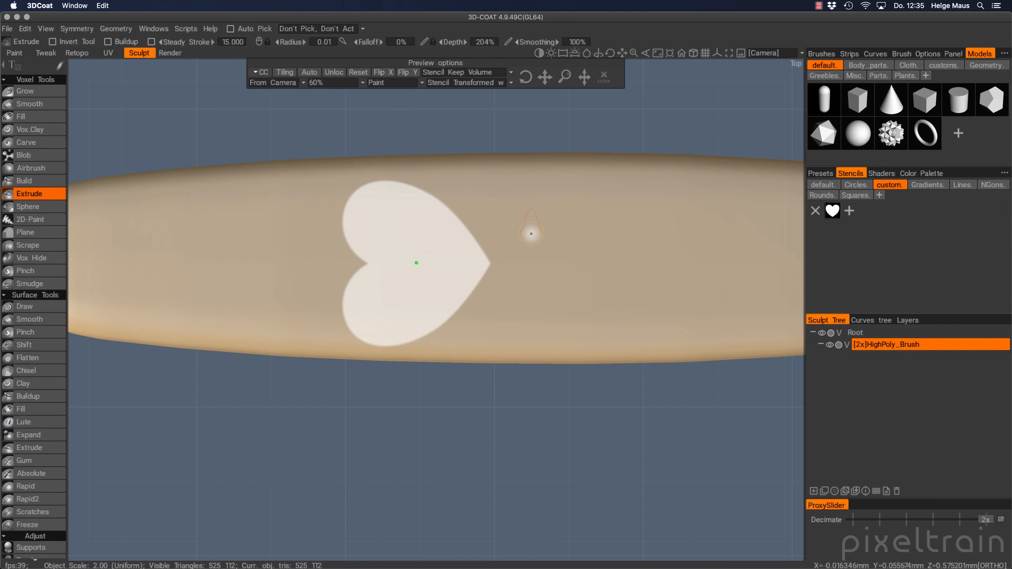
mouse_move(532, 236)
right_down()
mouse_move(606, 236)
mouse_move(528, 238)
mouse_move(605, 239)
mouse_move(545, 240)
right_up()
click(820, 55)
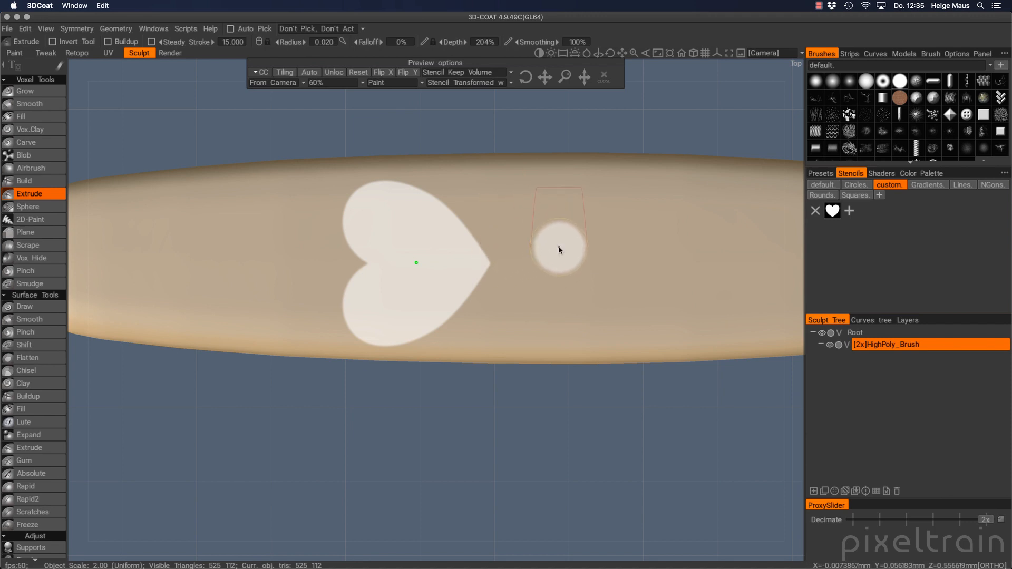
mouse_move(555, 283)
right_down()
mouse_move(560, 226)
mouse_move(566, 307)
right_up()
click(489, 46)
Set the Extrude depth to 10%, then paint a test stroke beside the heart and undo it
text(10)
key(Return)
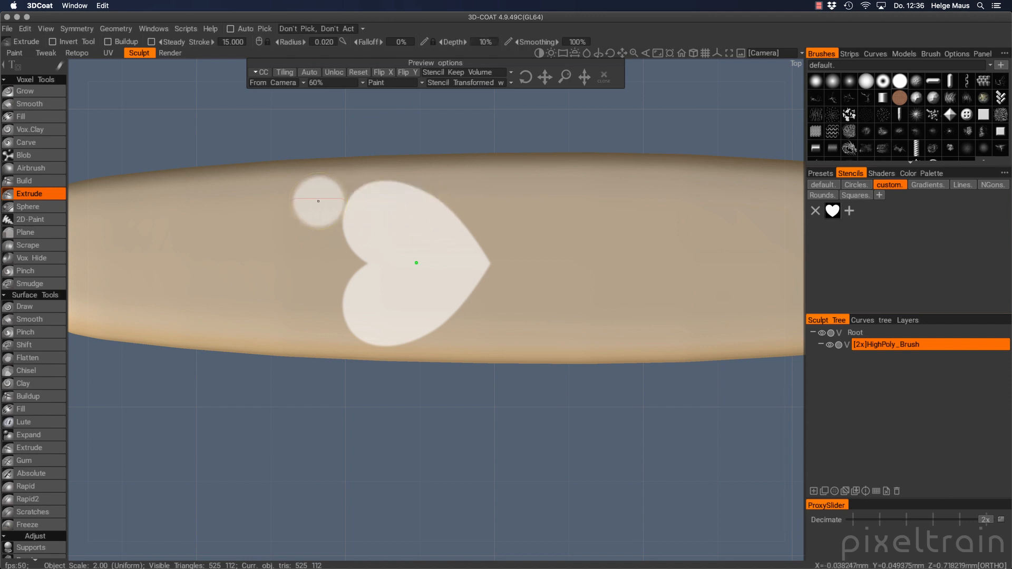
mouse_move(319, 201)
mouse_down()
mouse_move(393, 182)
mouse_move(448, 203)
mouse_move(477, 250)
mouse_move(478, 300)
mouse_move(369, 332)
mouse_move(348, 295)
mouse_move(374, 248)
mouse_move(469, 251)
mouse_move(395, 295)
mouse_move(389, 250)
mouse_move(432, 275)
mouse_move(416, 240)
mouse_up()
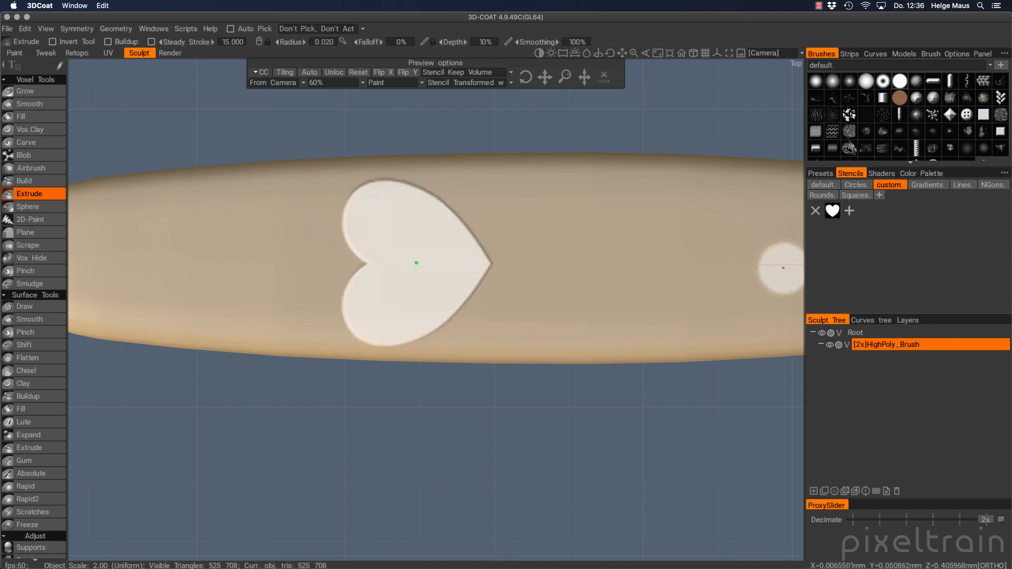
key(super+z)
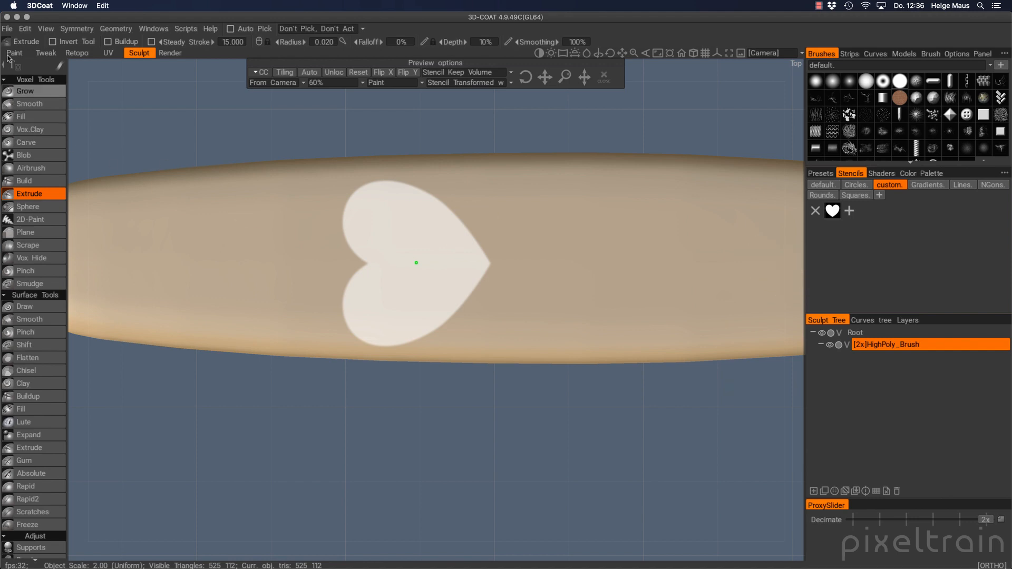
Check the menu for the undo command and bring up the stroke-mode choices
click(28, 31)
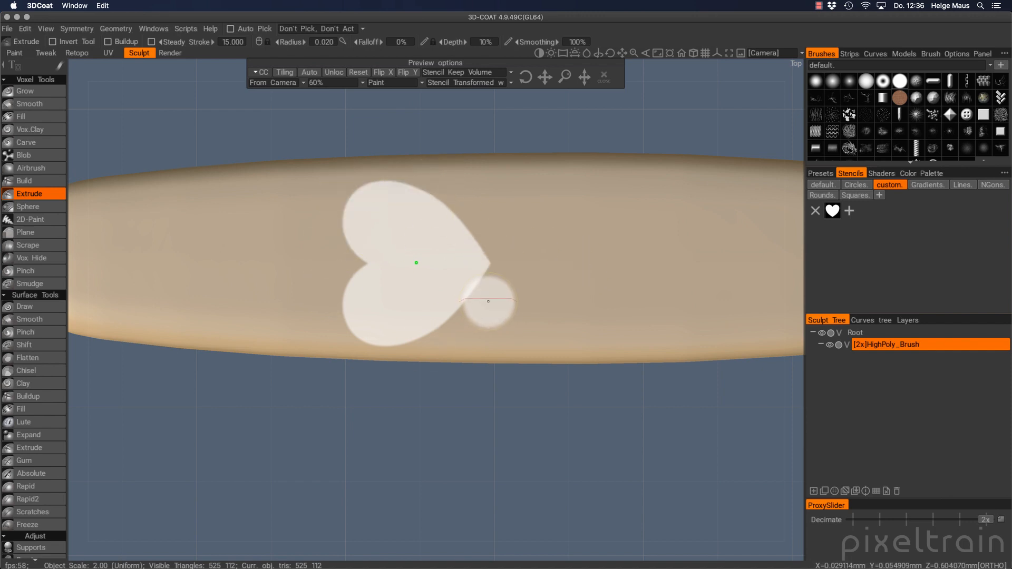
mouse_move(61, 68)
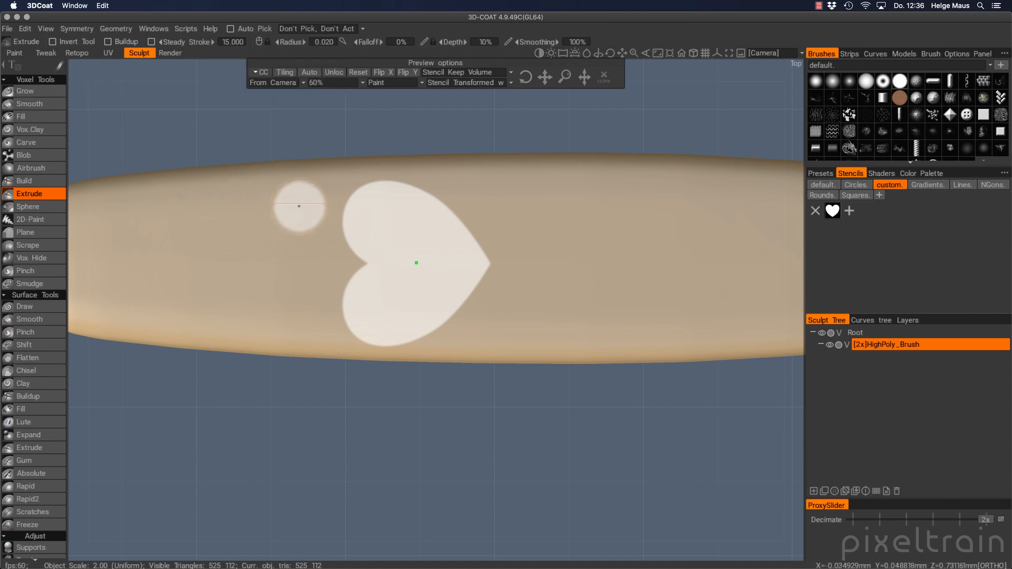
key(e)
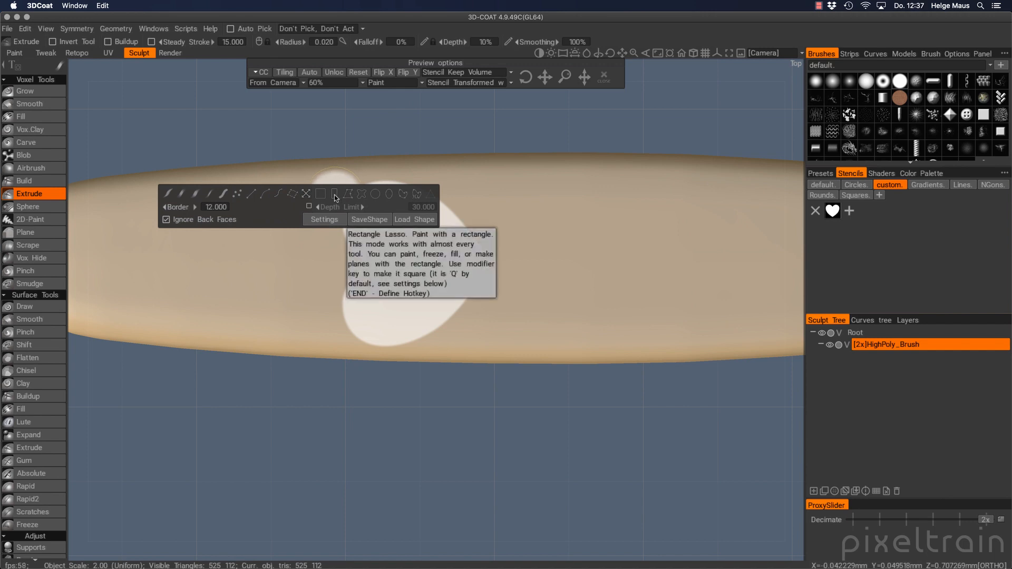
Try a rectangle-lasso extrusion over the heart, undo it, and pick a different stroke shape
click(335, 195)
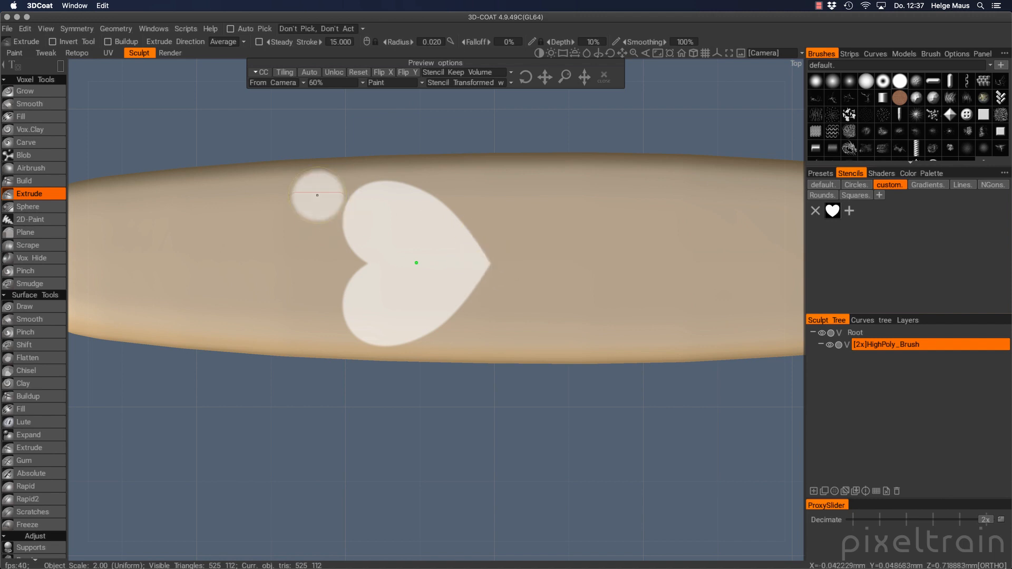
mouse_move(303, 176)
mouse_down()
mouse_move(346, 246)
mouse_move(413, 314)
mouse_move(529, 352)
mouse_up()
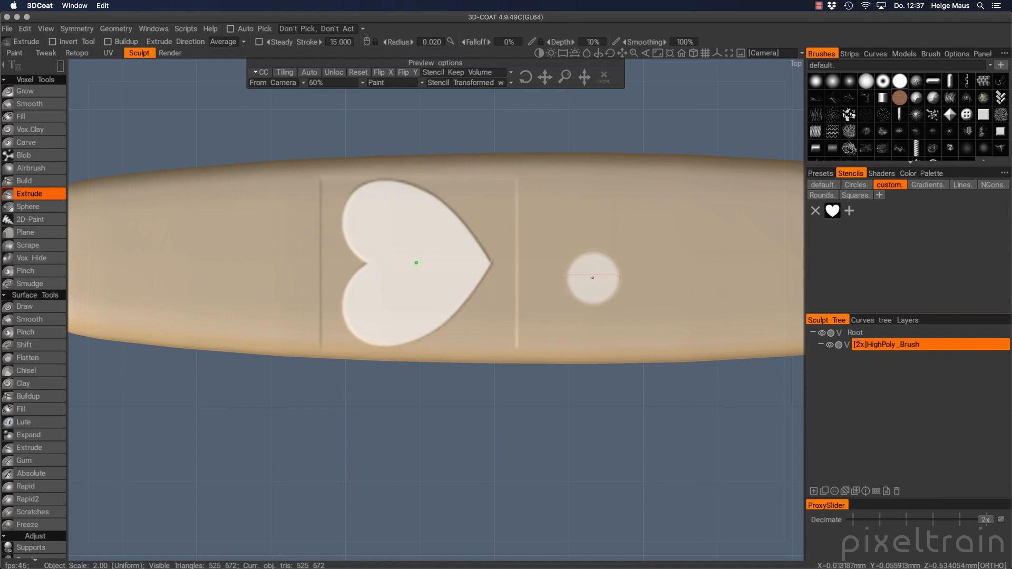
key(super+z)
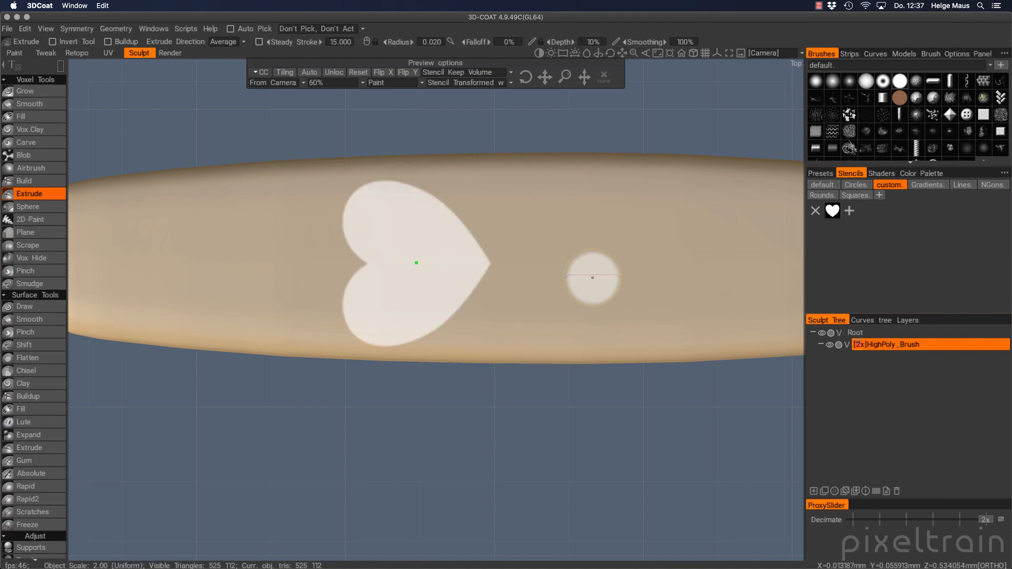
key(e)
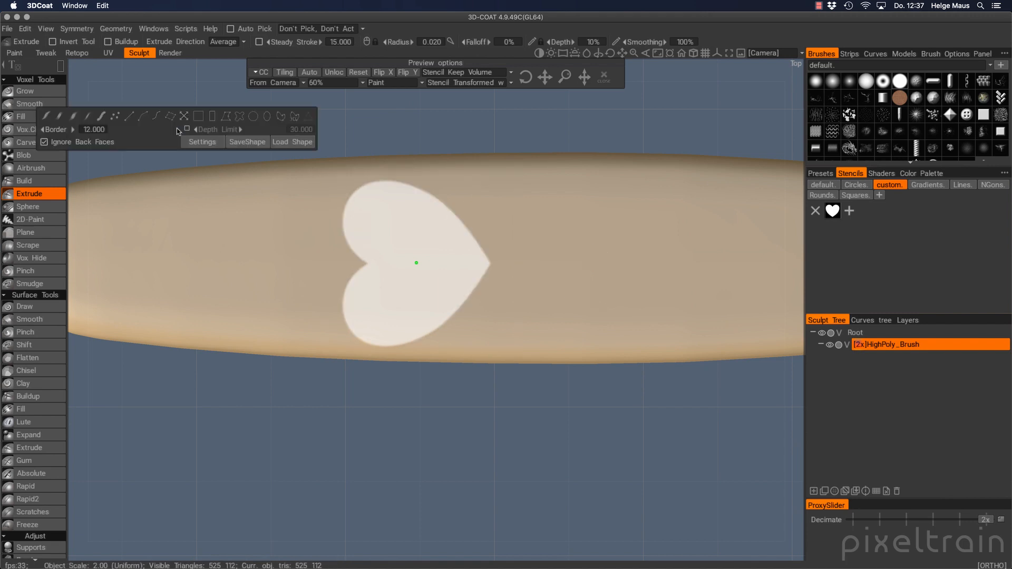
click(73, 116)
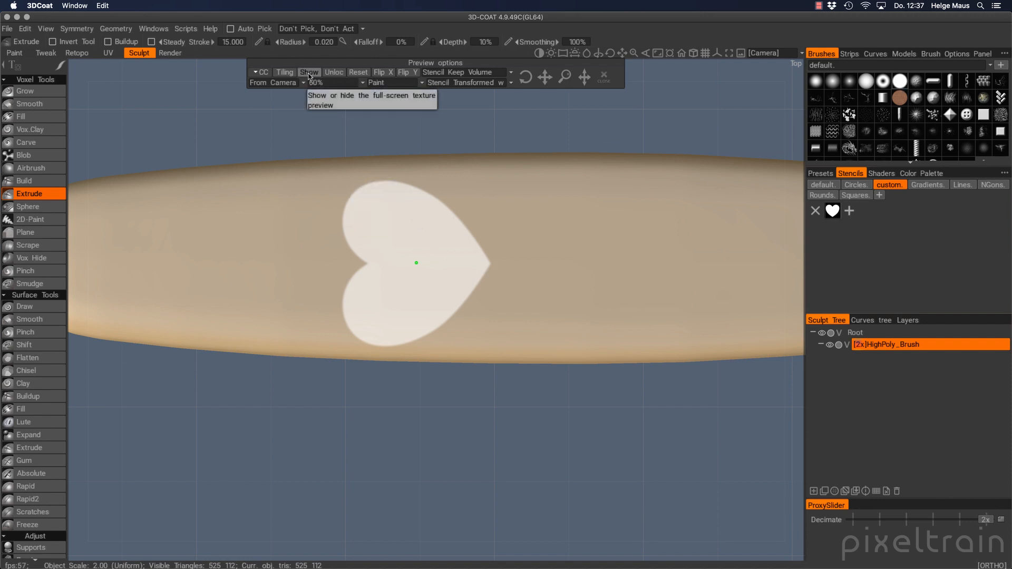
Extrude raised lines along the heart's outline, undoing bad strokes, then hide the stencil overlay
mouse_move(411, 196)
mouse_down()
mouse_move(384, 192)
mouse_move(350, 215)
mouse_move(346, 322)
mouse_move(411, 324)
mouse_move(474, 269)
mouse_move(443, 224)
mouse_move(382, 214)
mouse_up()
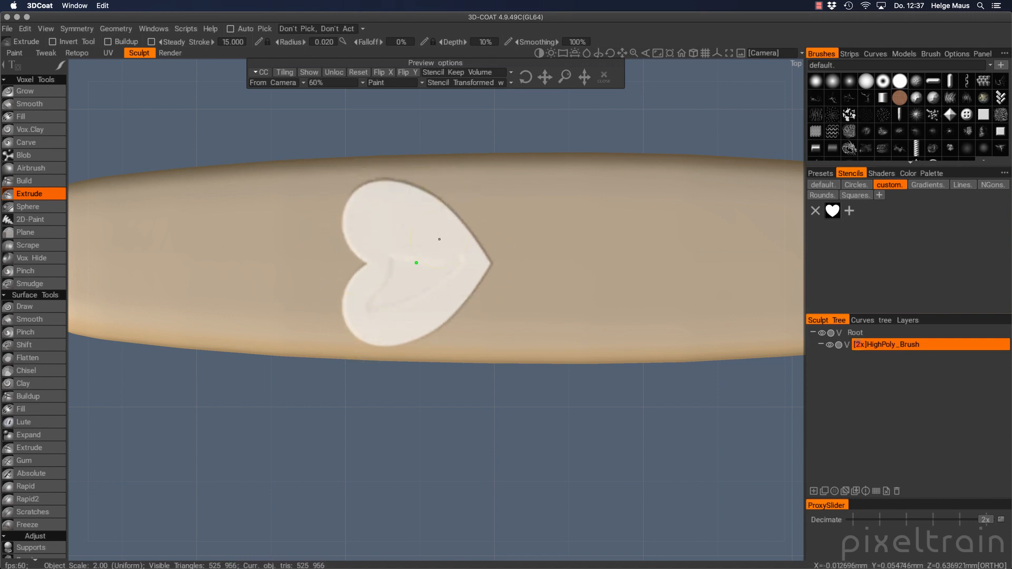
key(super+z)
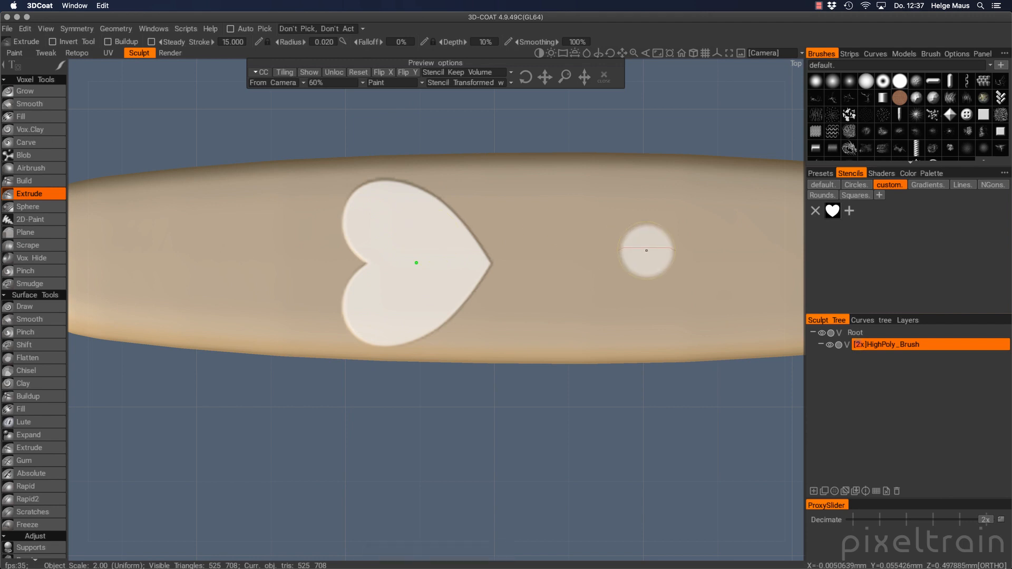
key(super+z)
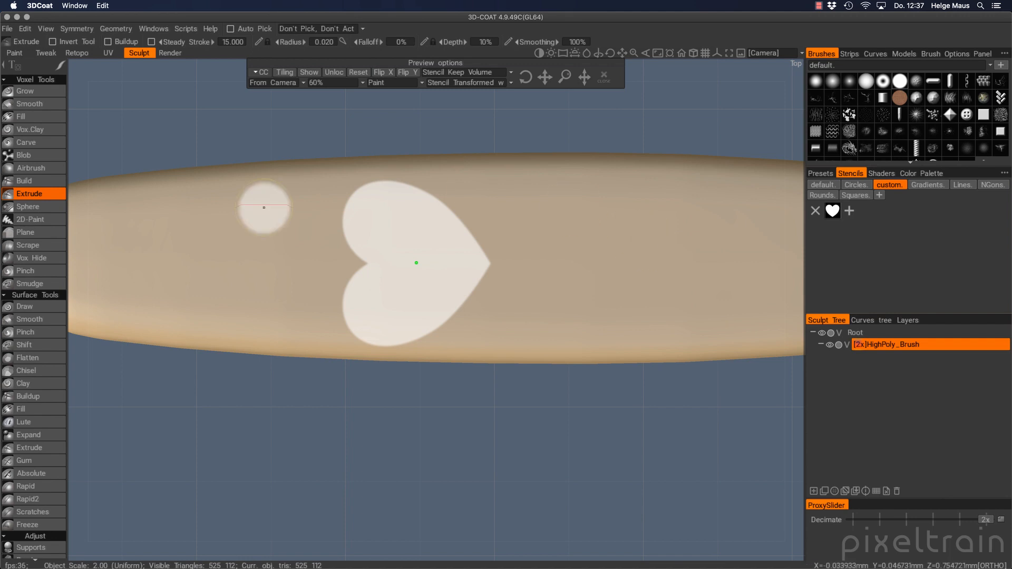
drag(446, 187, 355, 199)
mouse_move(432, 209)
mouse_down()
mouse_move(472, 270)
mouse_move(463, 318)
mouse_move(389, 320)
mouse_up()
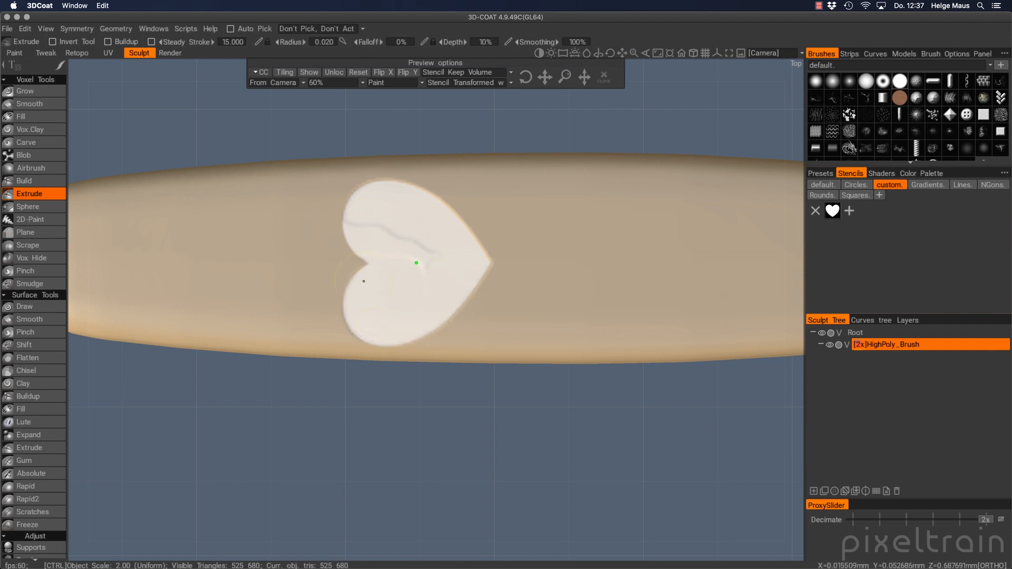
key(ctrl+z)
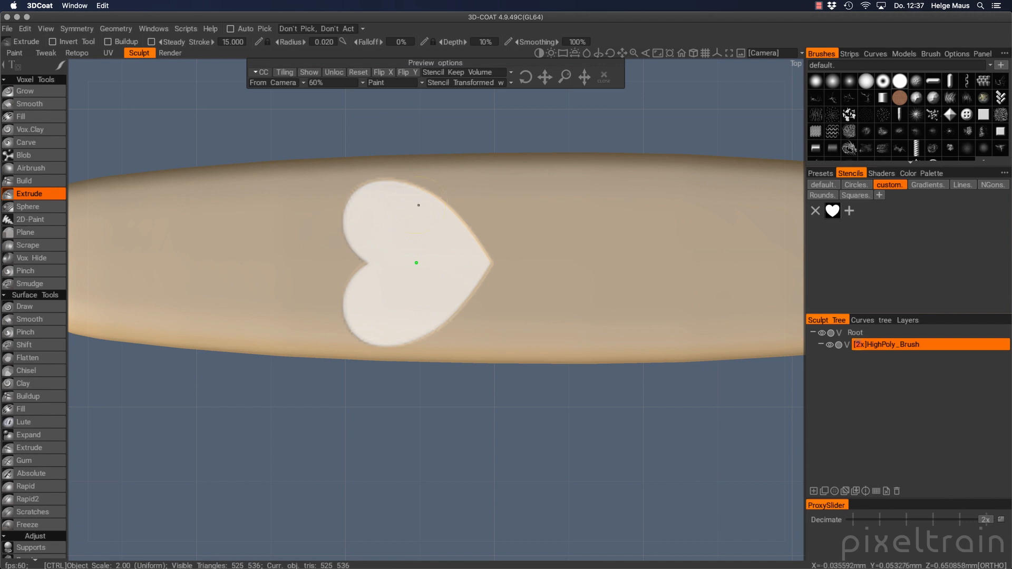
click(606, 78)
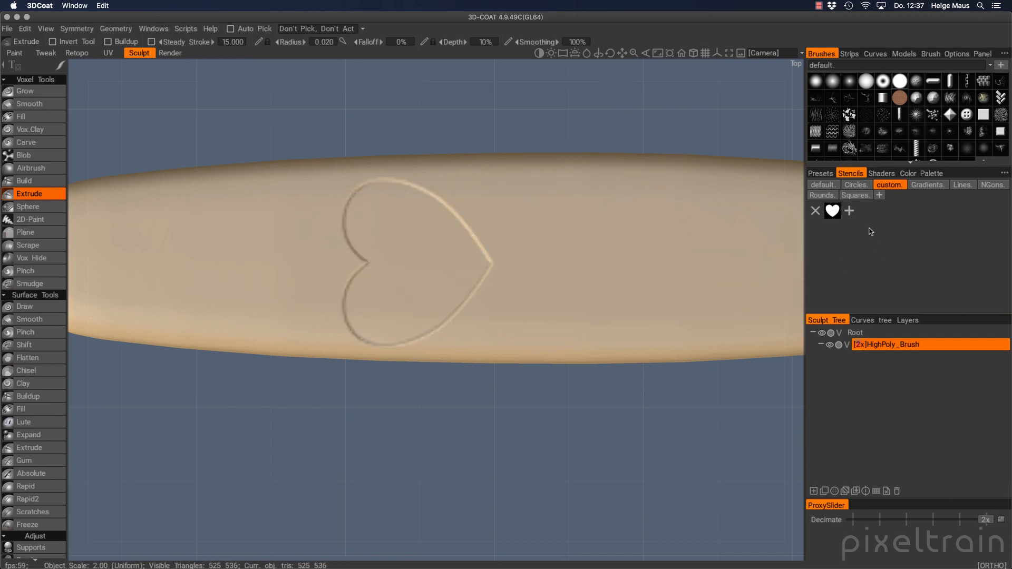
View the whole heart-embossed handle at an angle in perspective projection
mouse_move(770, 325)
alt+mouse_down()
mouse_move(509, 422)
mouse_move(443, 339)
mouse_move(676, 369)
mouse_move(433, 334)
mouse_move(373, 339)
mouse_move(616, 327)
mouse_move(433, 357)
mouse_move(437, 391)
mouse_move(614, 327)
mouse_move(685, 211)
alt+mouse_up()
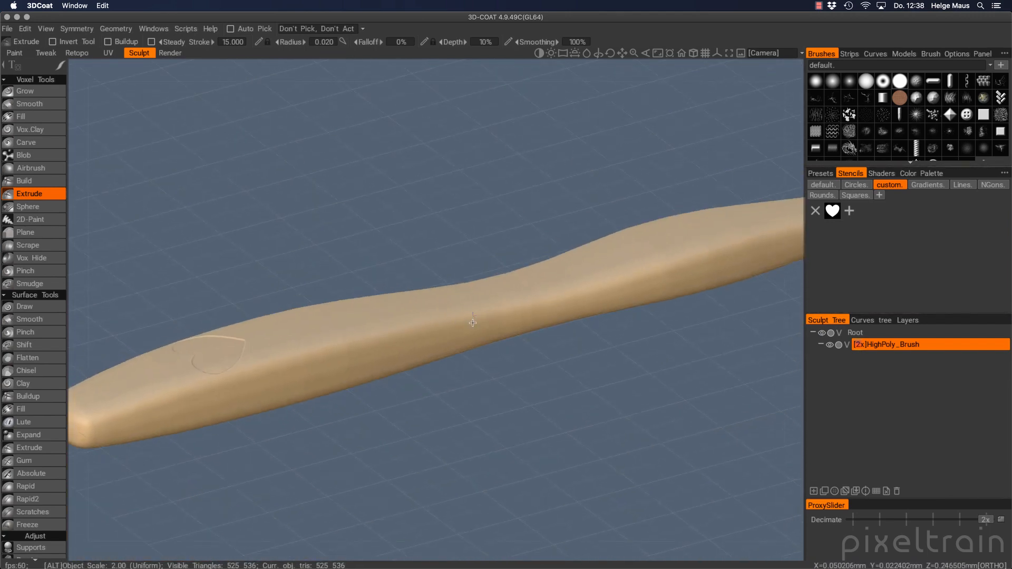
click(695, 53)
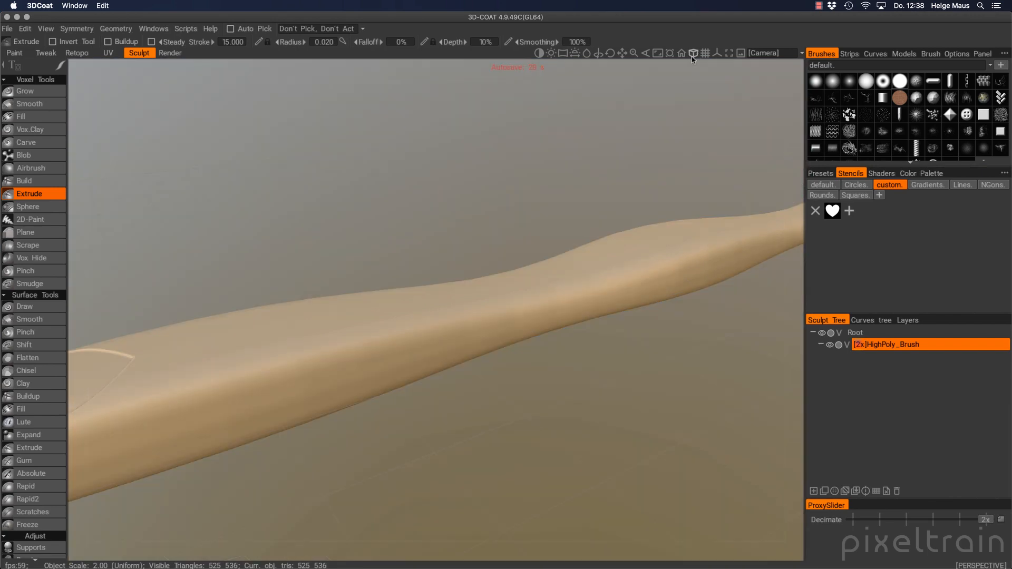
alt+right_drag(556, 406, 478, 403)
alt+drag(477, 402, 406, 435)
alt+drag(389, 464, 402, 402)
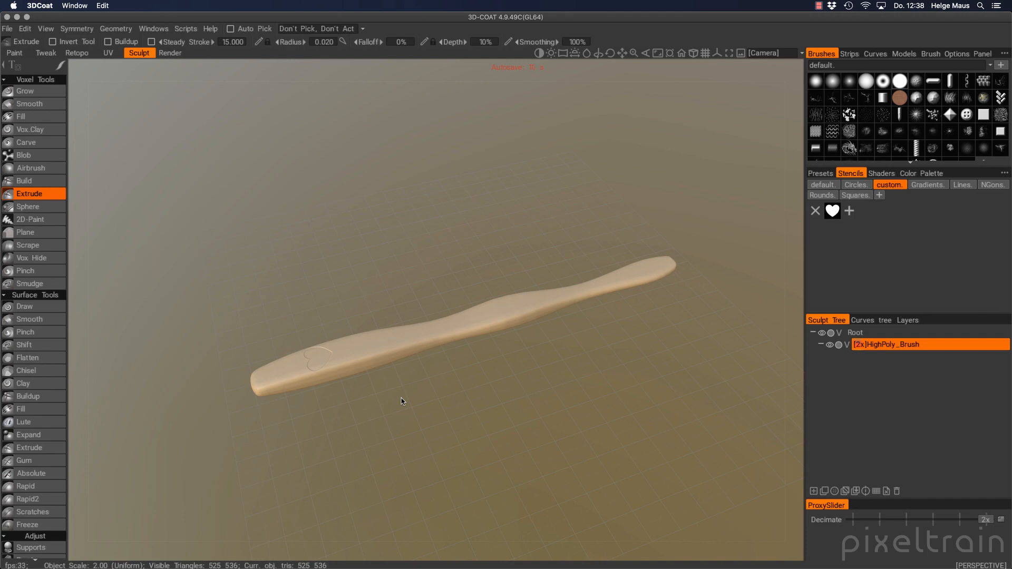
Switch to the Retopo room and select RetopoGroup1 in a widened Retopo Objects list
click(71, 54)
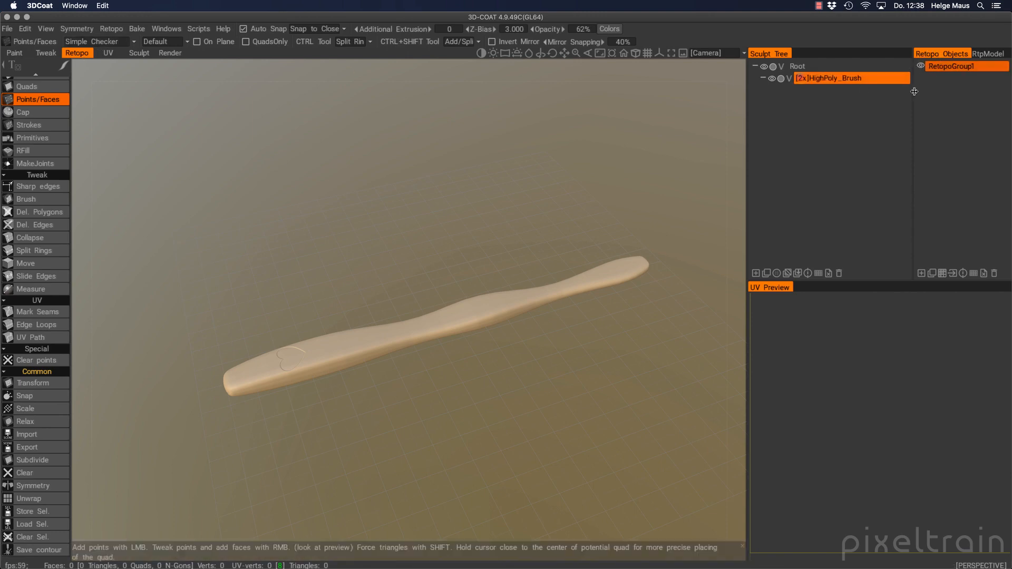
drag(914, 113, 886, 114)
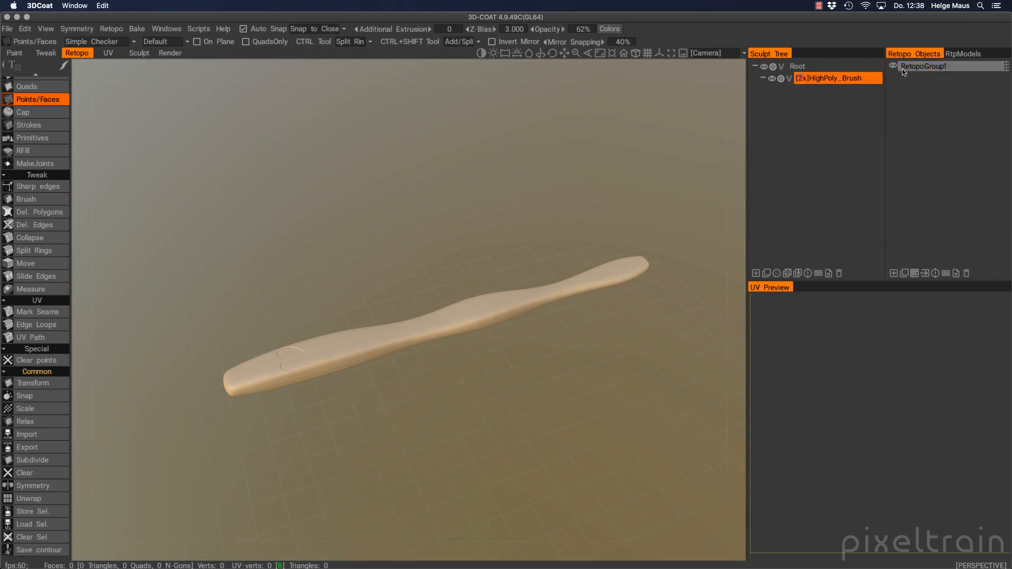
click(925, 68)
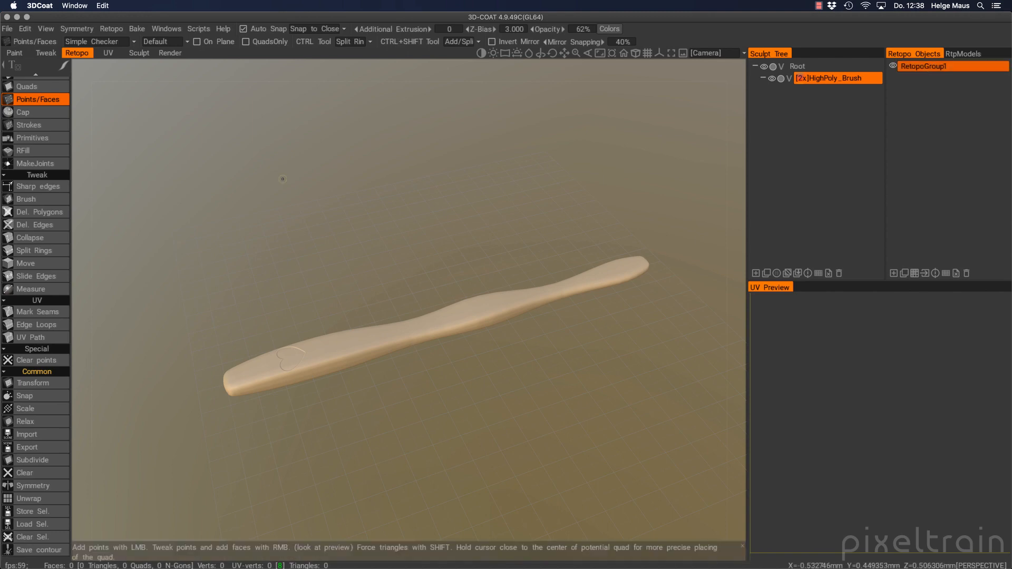
Choose Retopo > Import to browse the from_houdini folder for a mesh
click(111, 29)
click(113, 30)
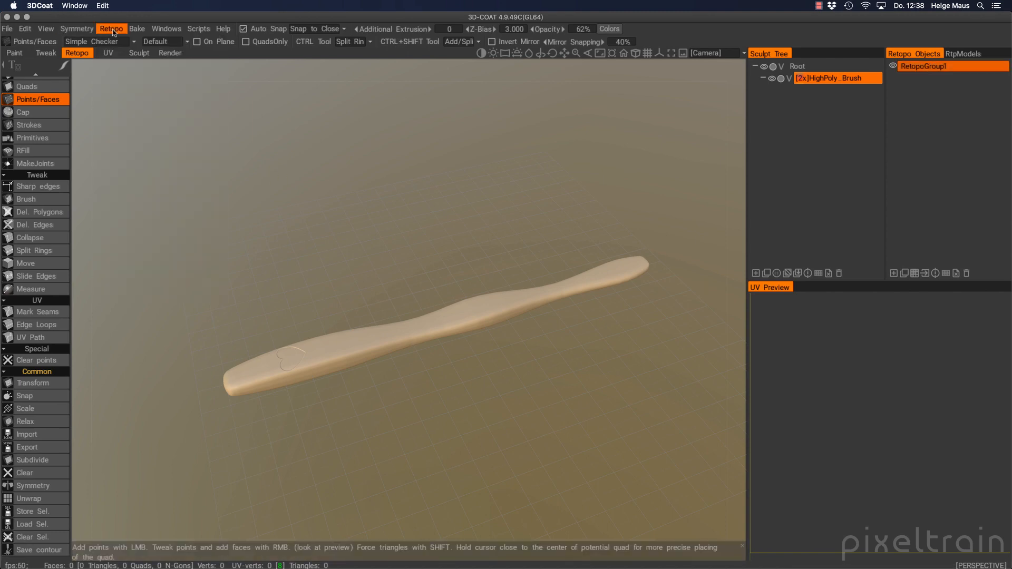
click(118, 30)
click(117, 46)
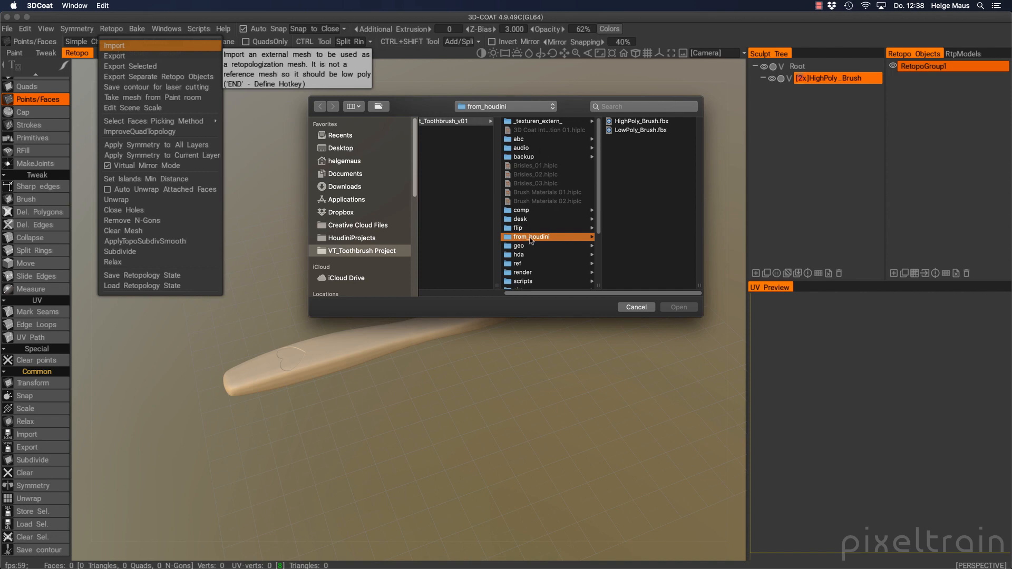
Import LowPoly_Brush.fbx as the retopo mesh and snap its topology onto the sculpt
click(631, 132)
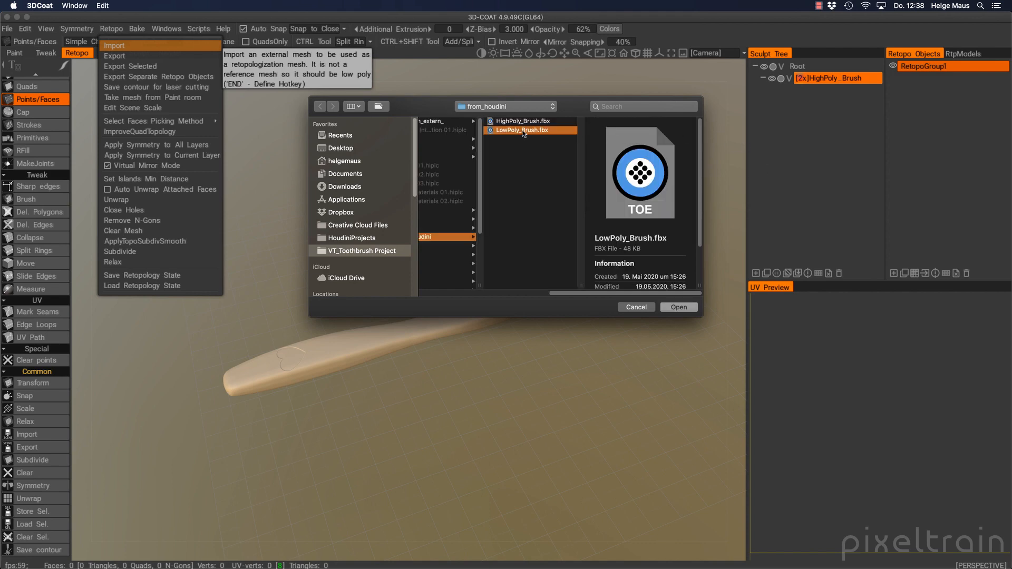
click(679, 308)
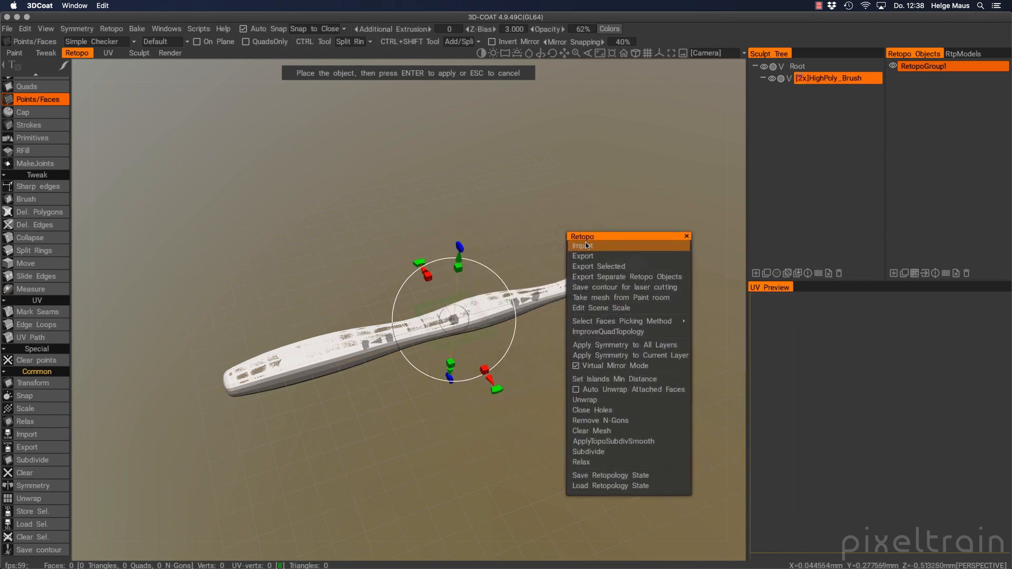
click(620, 177)
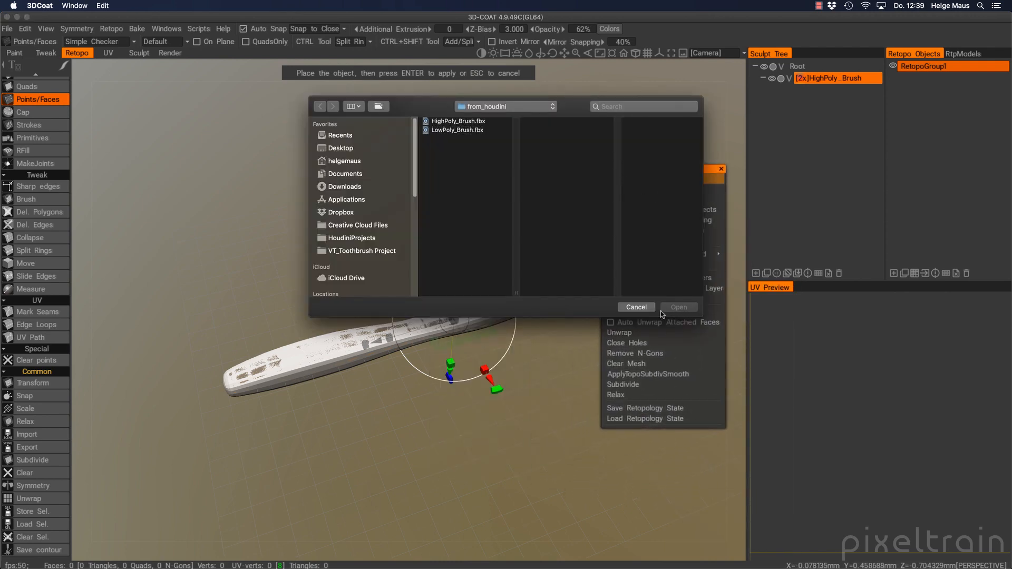
click(650, 308)
click(641, 294)
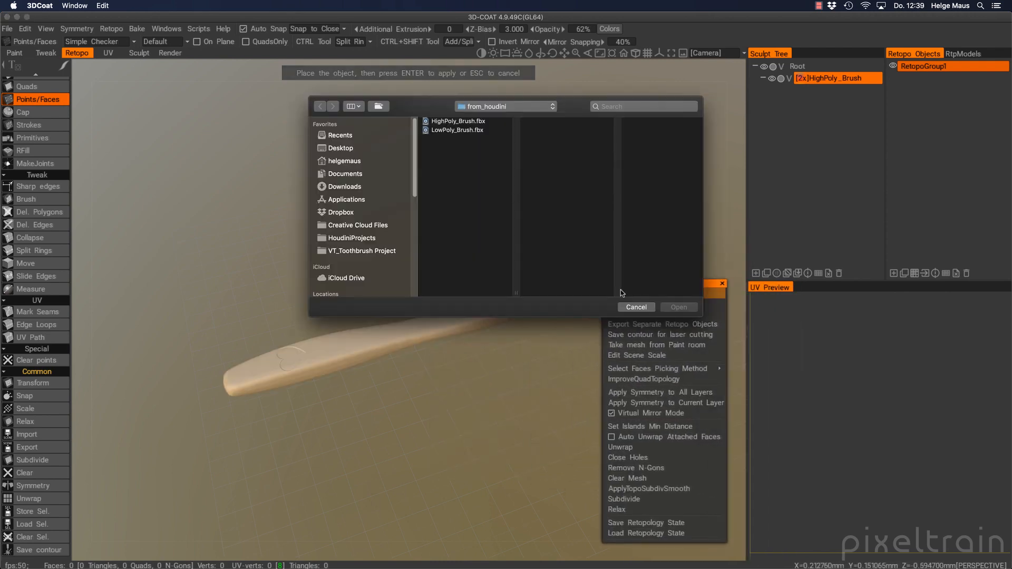
click(639, 304)
drag(638, 306, 152, 85)
click(104, 57)
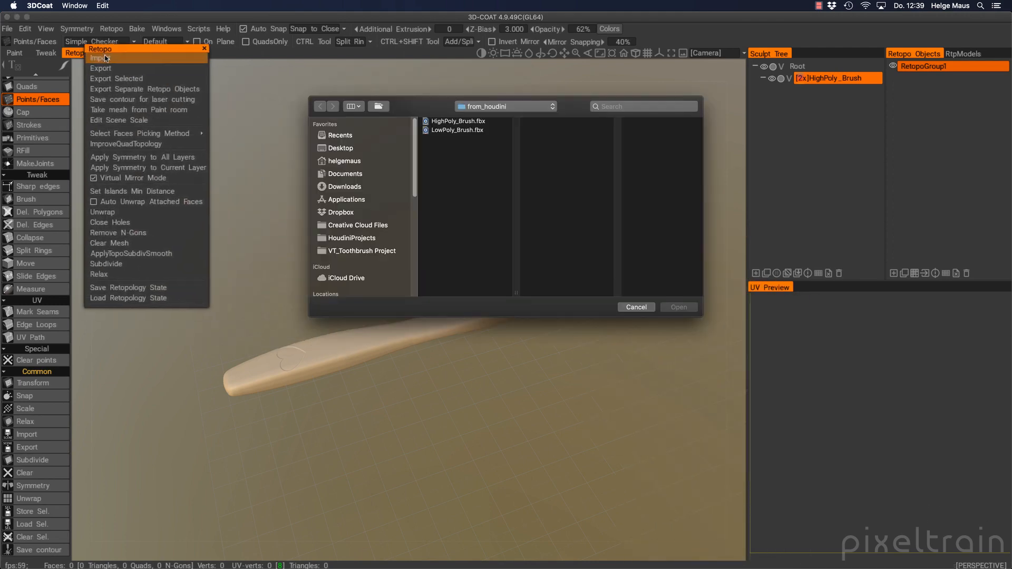
click(454, 131)
click(675, 308)
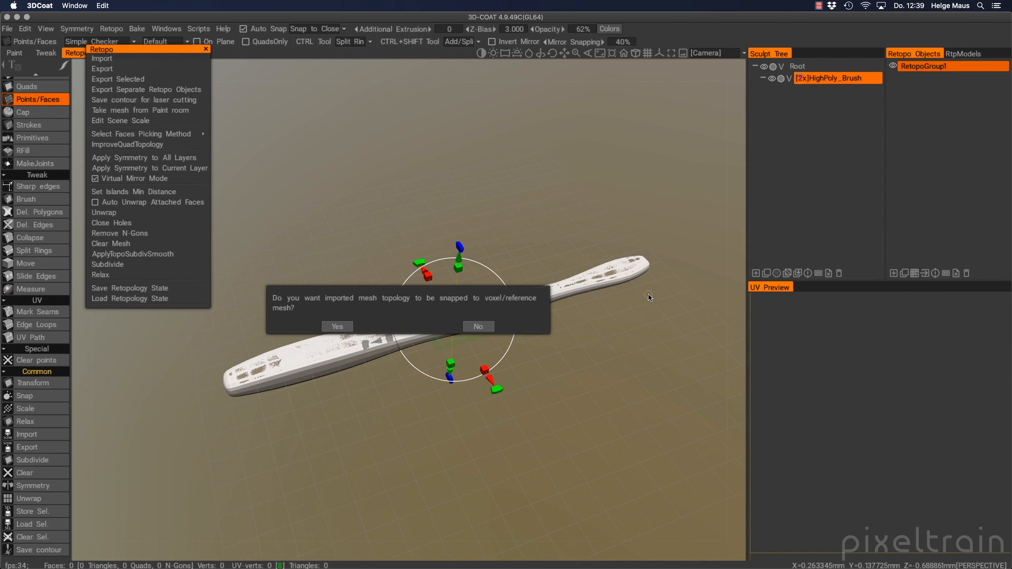
click(337, 326)
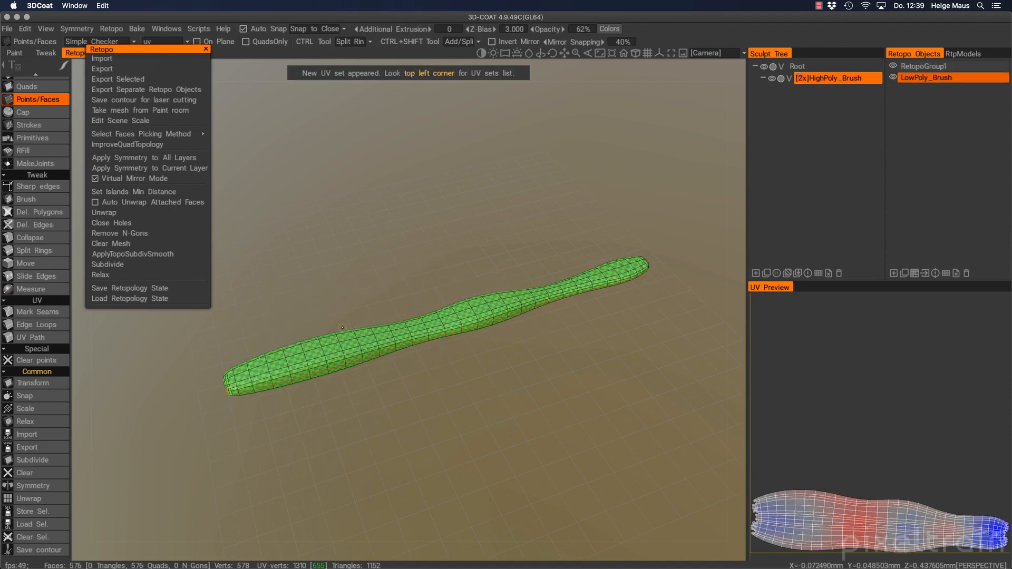
Close the floating Retopo menu, delete RetopoGroup1, and open the Bake menu
click(206, 49)
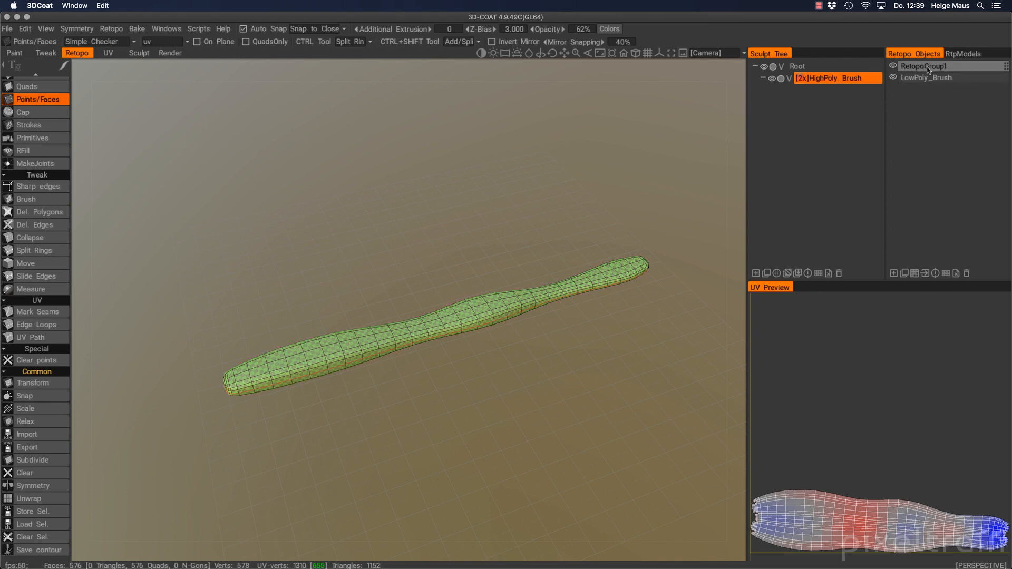
click(966, 273)
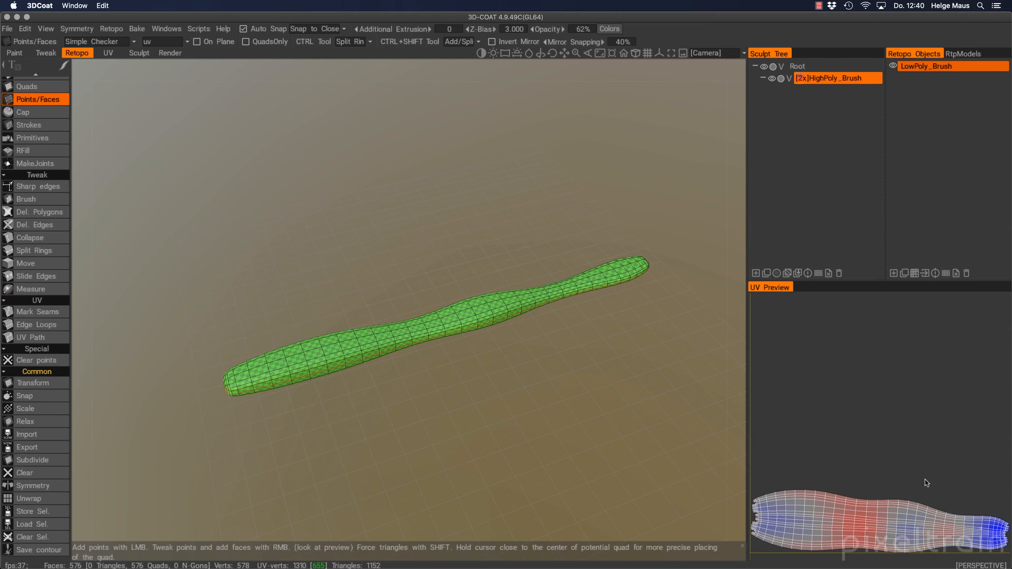
mouse_move(371, 359)
alt+mouse_down()
mouse_move(477, 307)
mouse_move(375, 339)
alt+mouse_up()
alt+right_drag(375, 339, 417, 324)
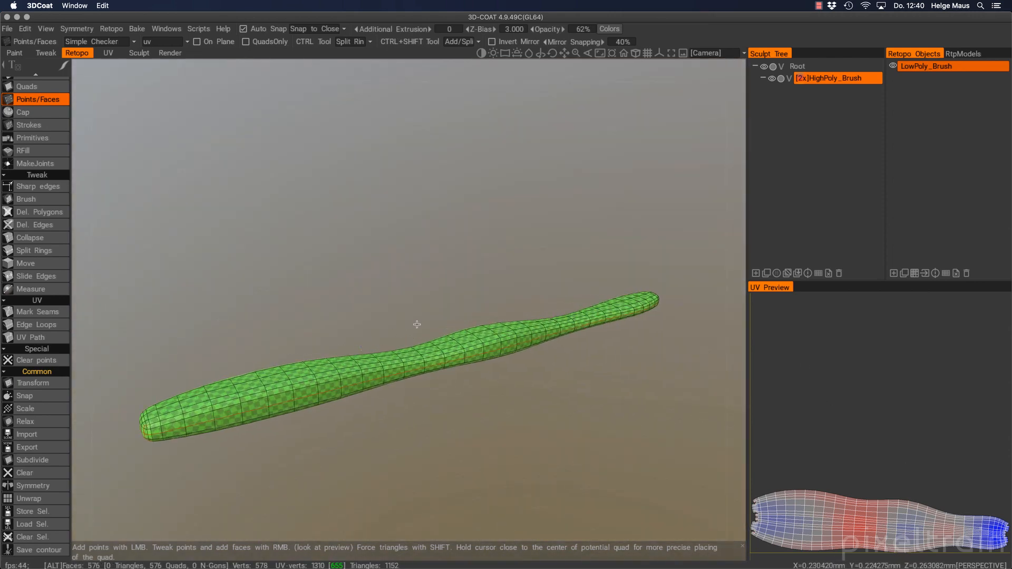
mouse_move(416, 325)
alt+mouse_down()
mouse_move(542, 285)
mouse_move(564, 293)
mouse_move(551, 340)
mouse_move(470, 290)
mouse_move(471, 304)
alt+mouse_up()
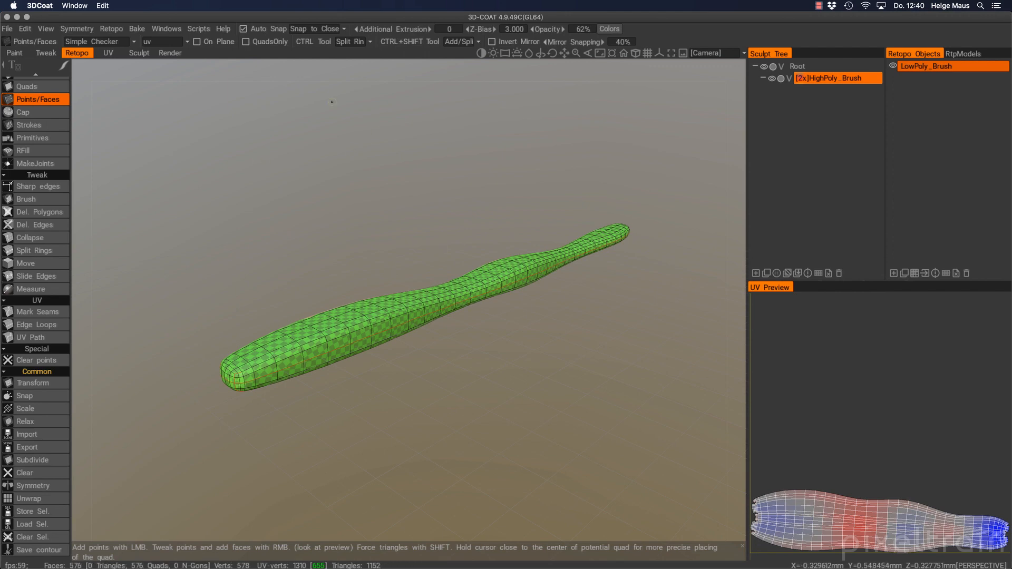
click(137, 30)
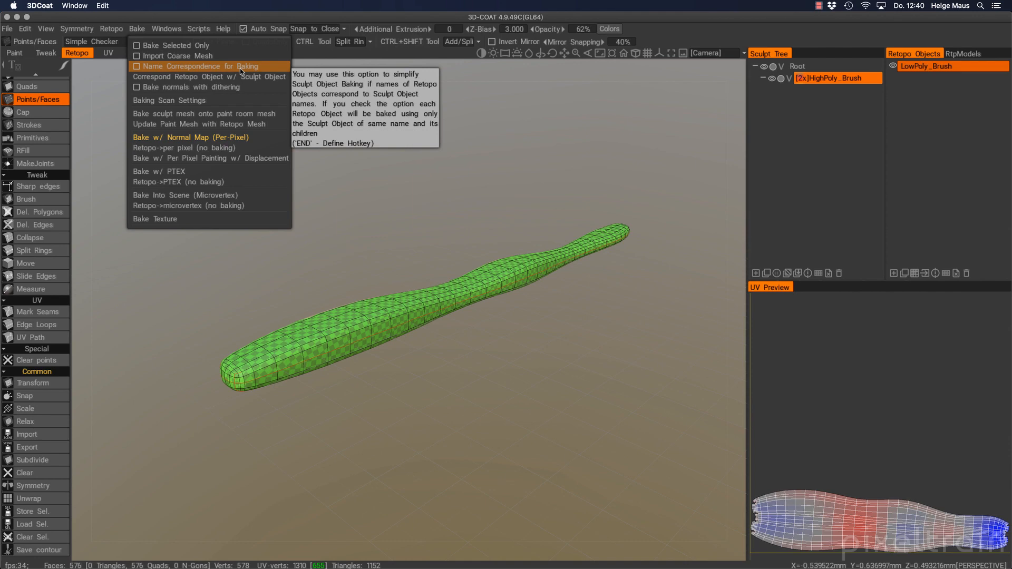
Turn on Name Correspondence for Baking and start Bake w/ Normal Map (Per-Pixel)
click(137, 67)
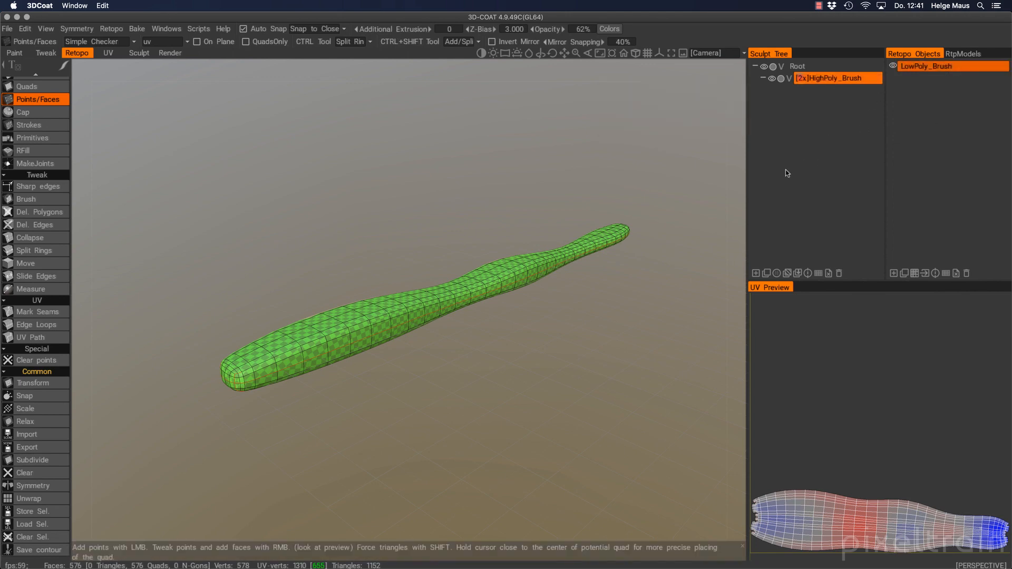
click(111, 28)
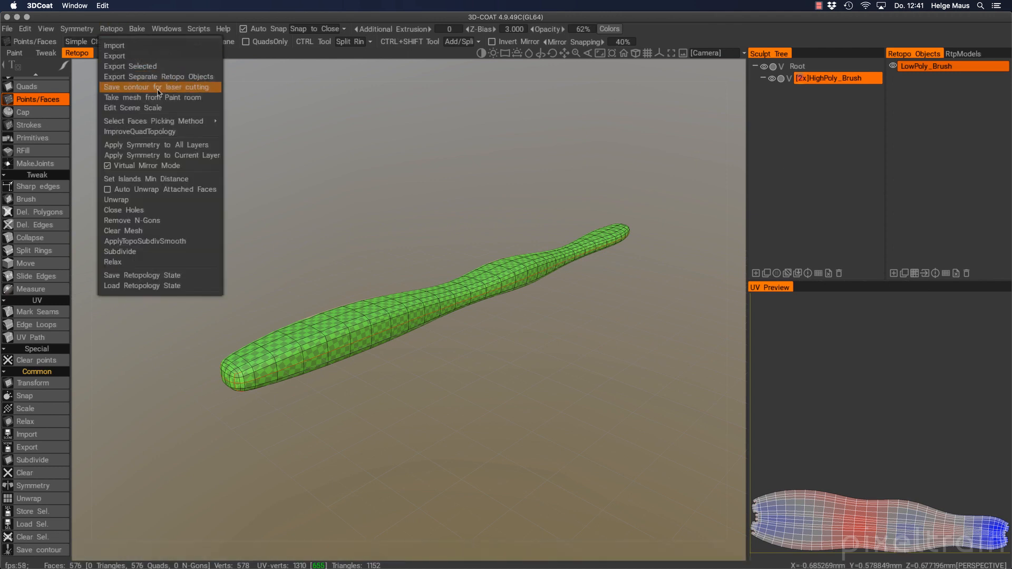
click(137, 28)
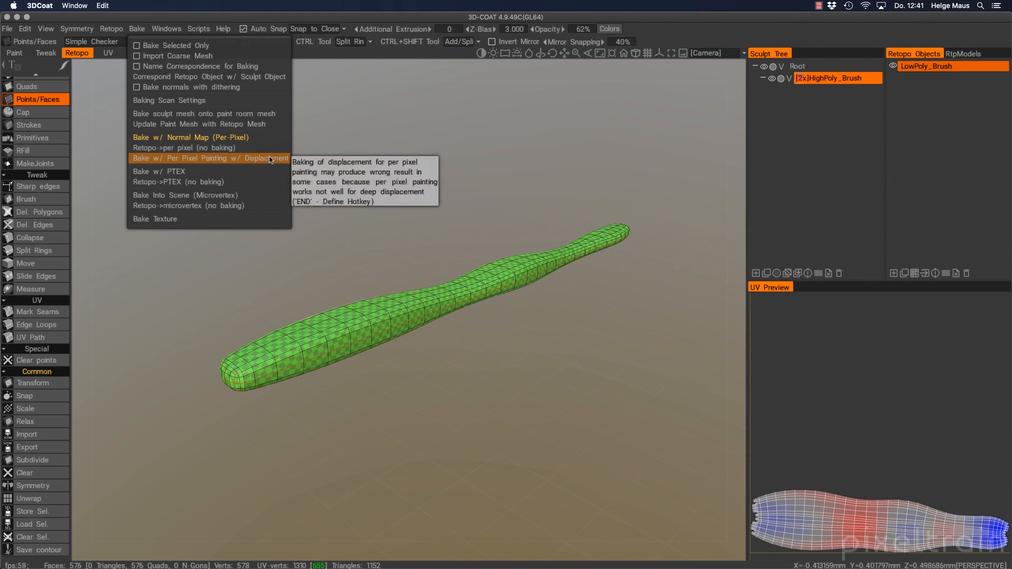
click(201, 138)
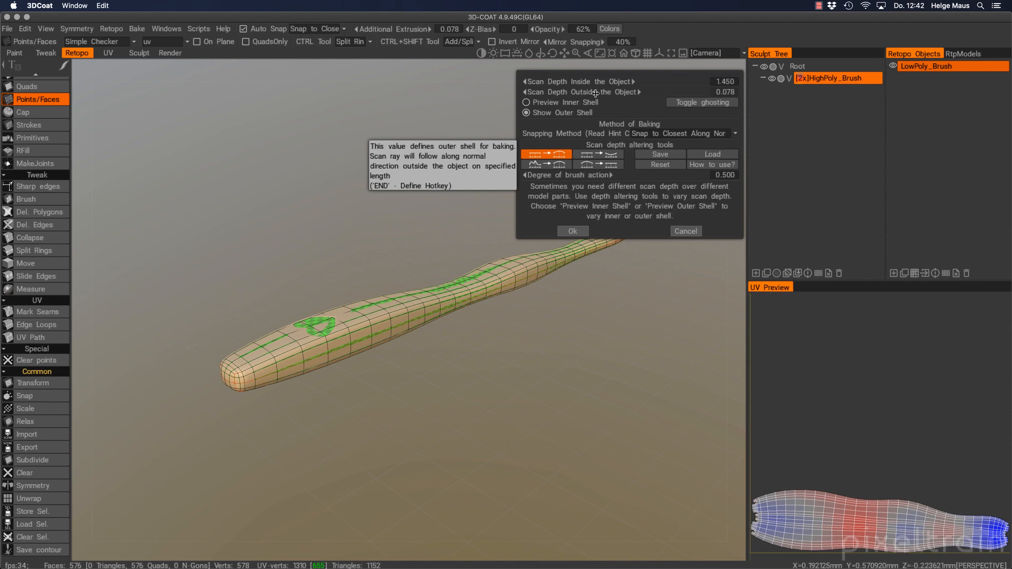
Set Scan Depth Inside and Outside the Object both to 10
alt+right_drag(362, 316, 383, 318)
alt+middle_drag(385, 319, 431, 296)
alt+drag(432, 296, 432, 291)
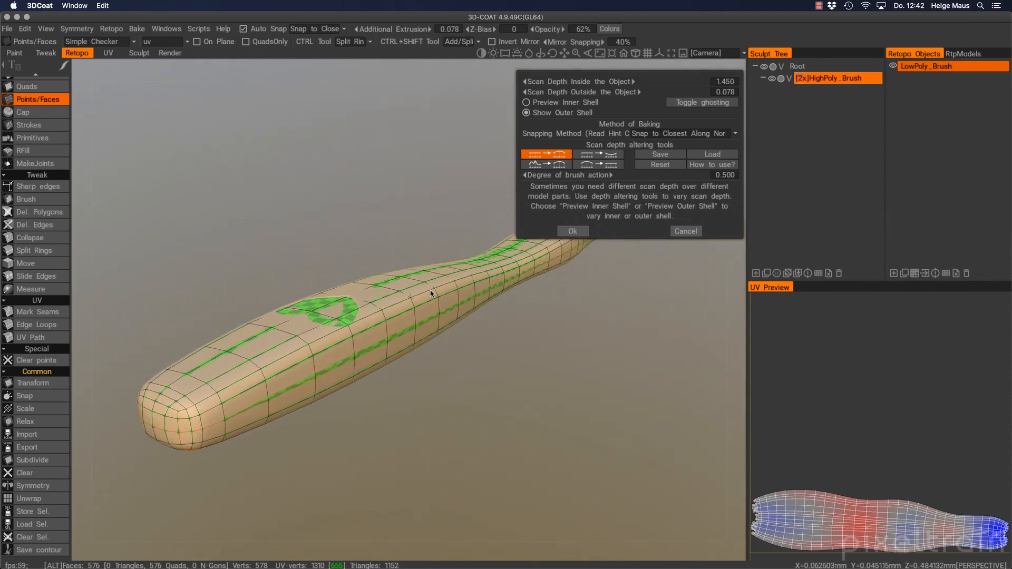
click(723, 82)
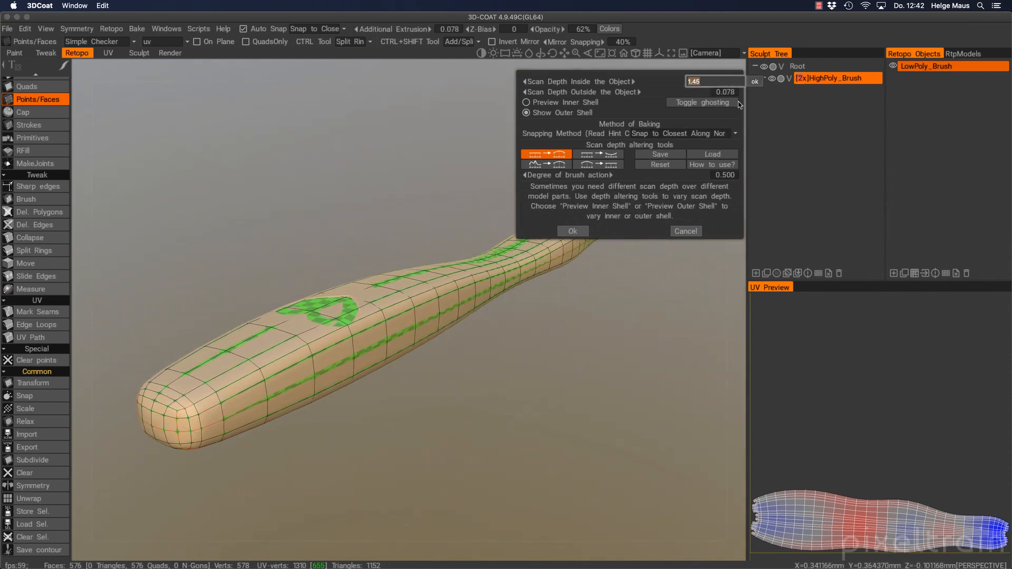
text(10)
key(Return)
click(723, 92)
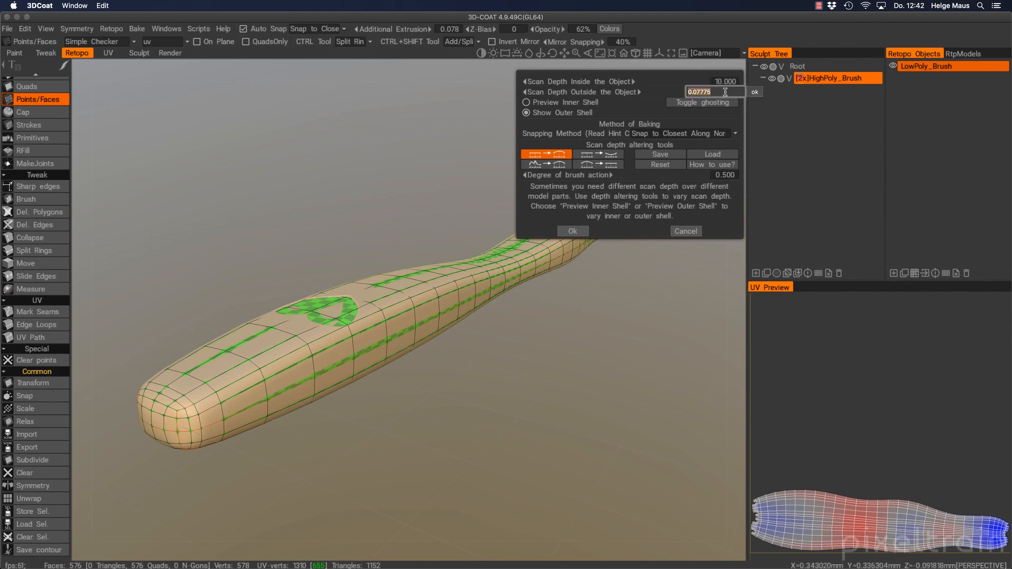
text(10)
key(Return)
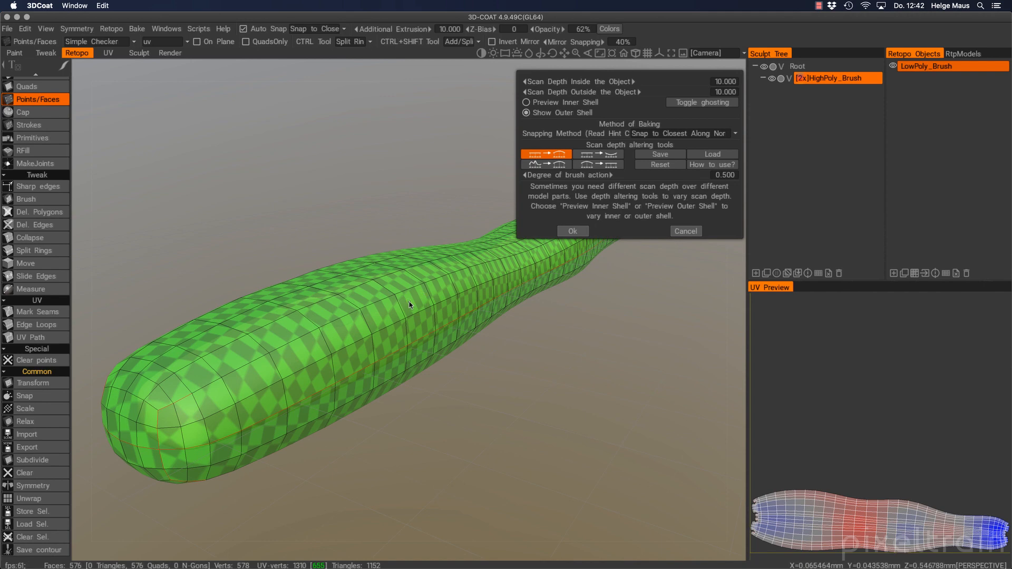
Toggle between Preview Inner Shell and Show Outer Shell, ending on the outer shell
click(526, 102)
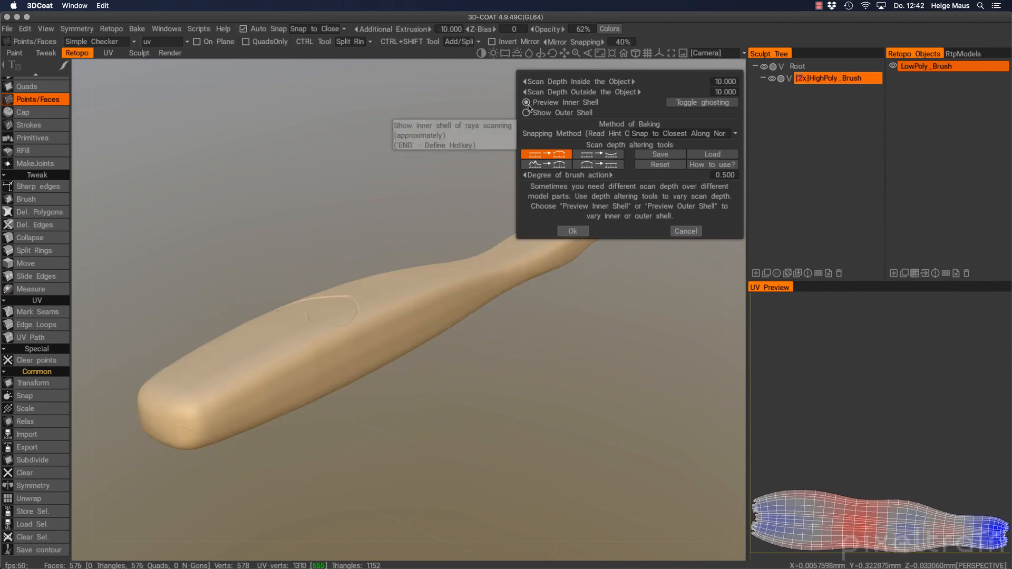
click(527, 112)
click(527, 103)
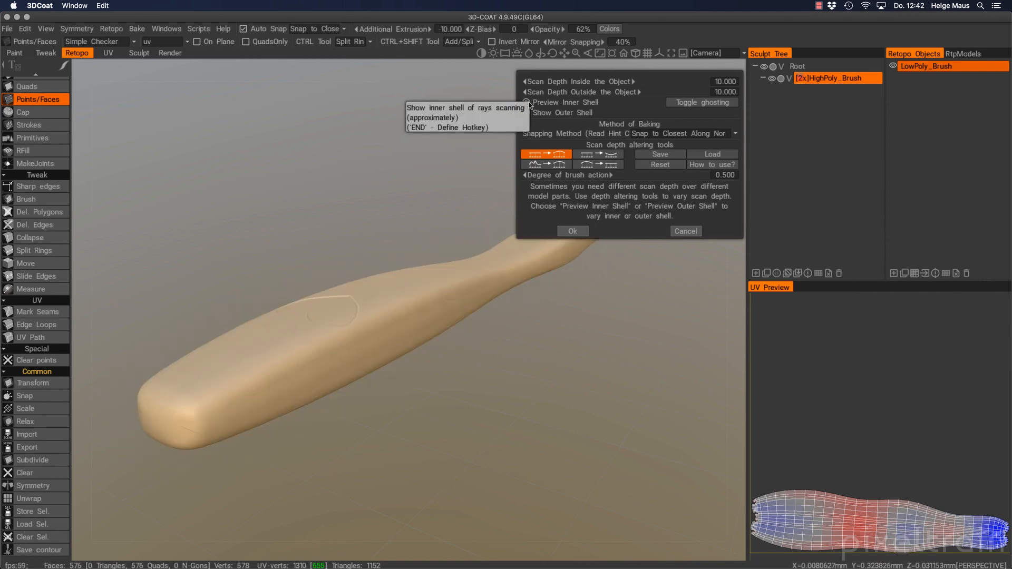
click(528, 114)
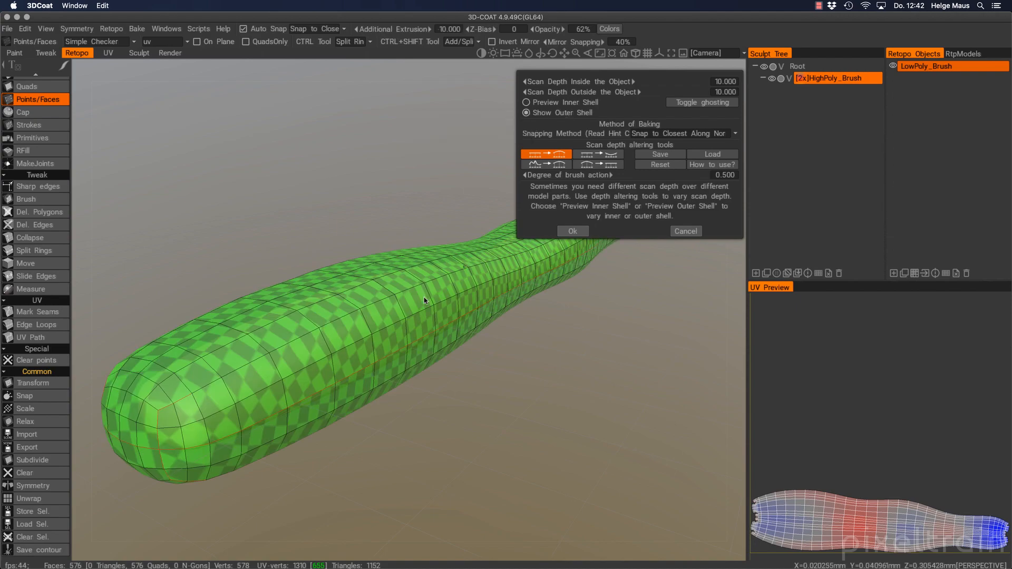
alt+drag(425, 301, 401, 308)
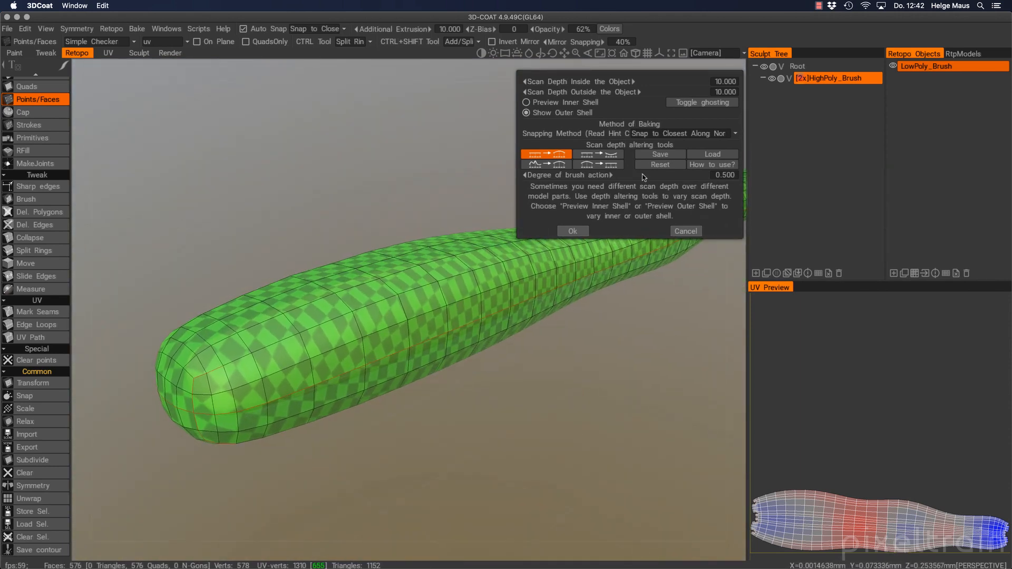
click(704, 107)
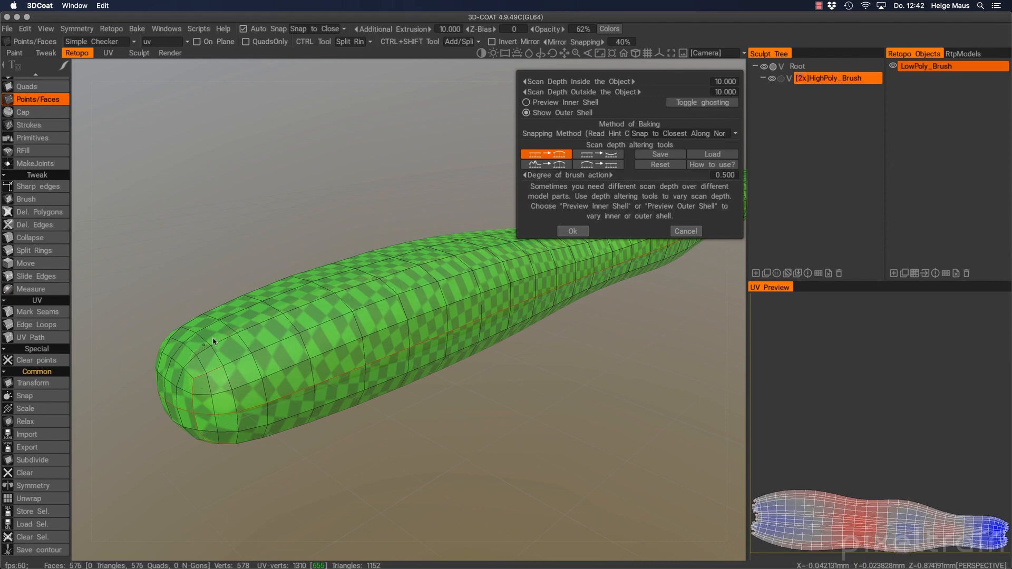
click(697, 104)
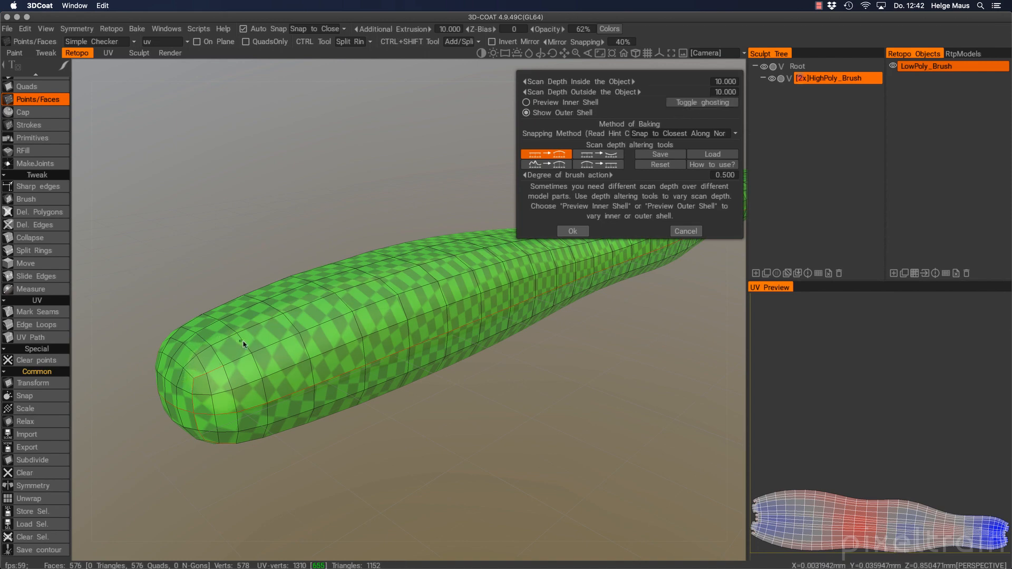
alt+drag(244, 346, 222, 388)
alt+right_drag(221, 385, 253, 381)
alt+middle_drag(253, 381, 422, 384)
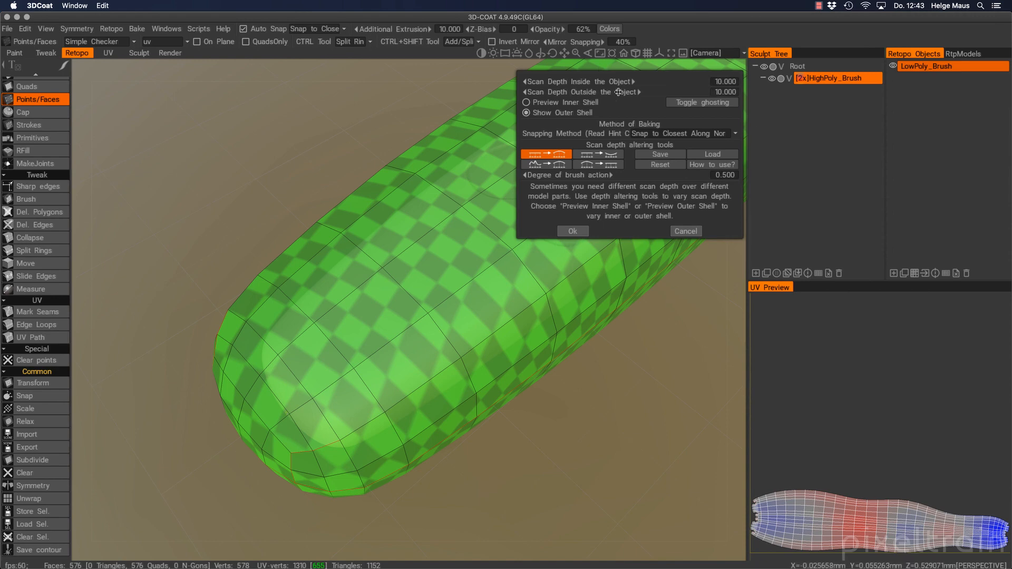
Drag the outer scan depth slider down to about 0.468
drag(618, 91, 489, 99)
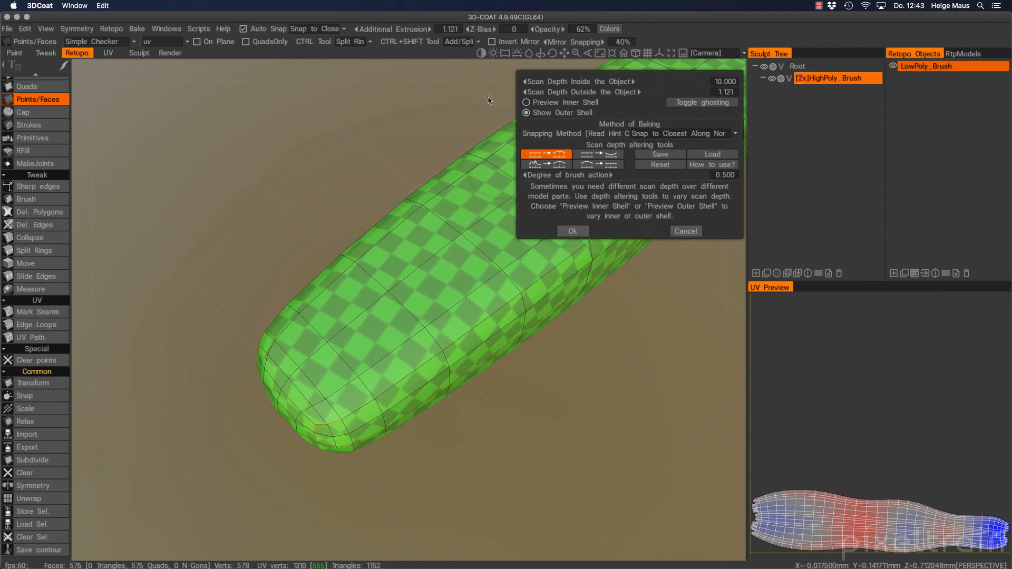
alt+middle_drag(452, 337, 434, 406)
mouse_move(434, 407)
alt+right_down()
mouse_move(472, 362)
mouse_move(491, 313)
alt+right_up()
mouse_move(491, 313)
alt+middle_down()
mouse_move(427, 398)
mouse_move(517, 356)
alt+middle_up()
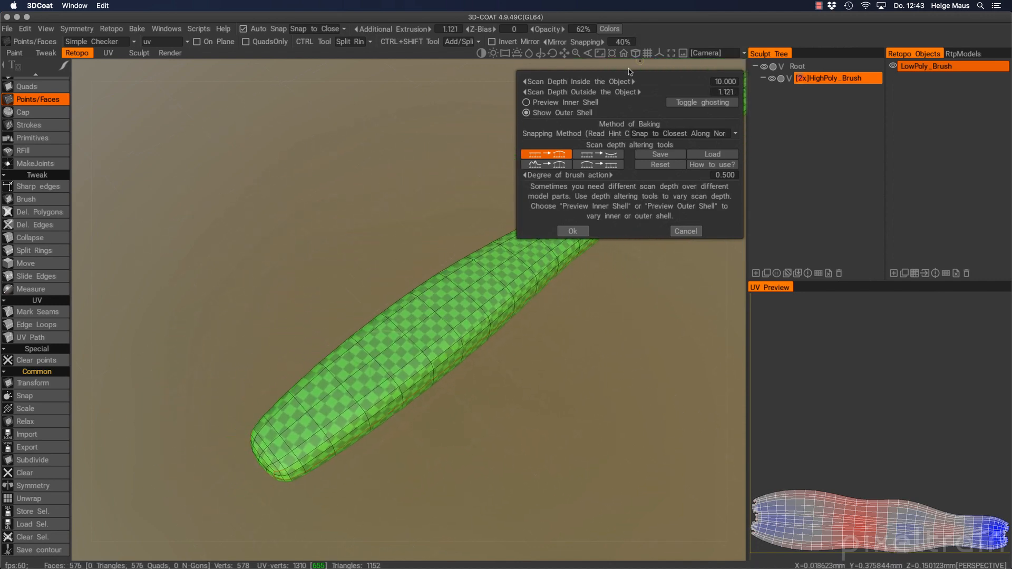
drag(576, 93, 510, 96)
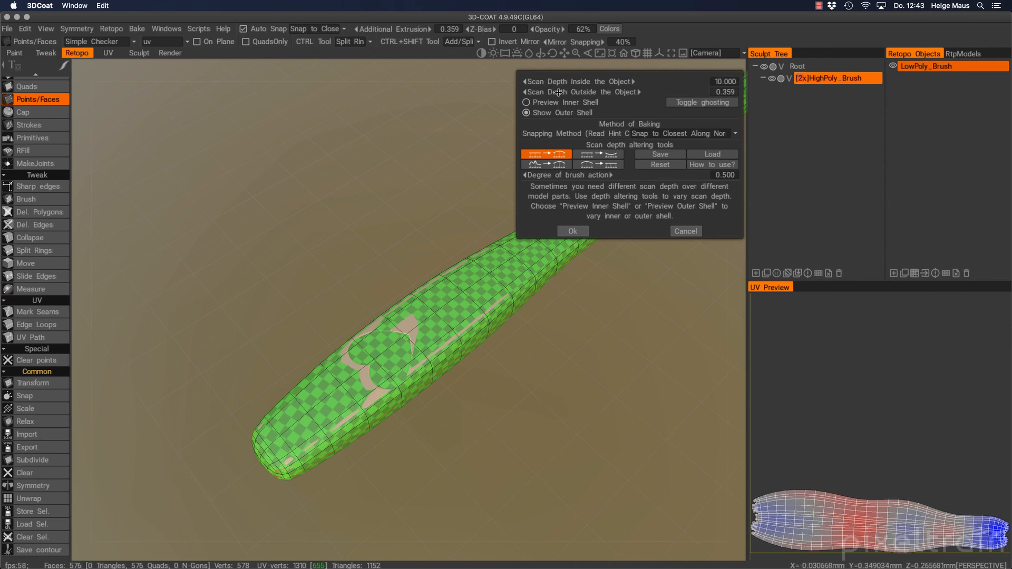
drag(558, 92, 608, 91)
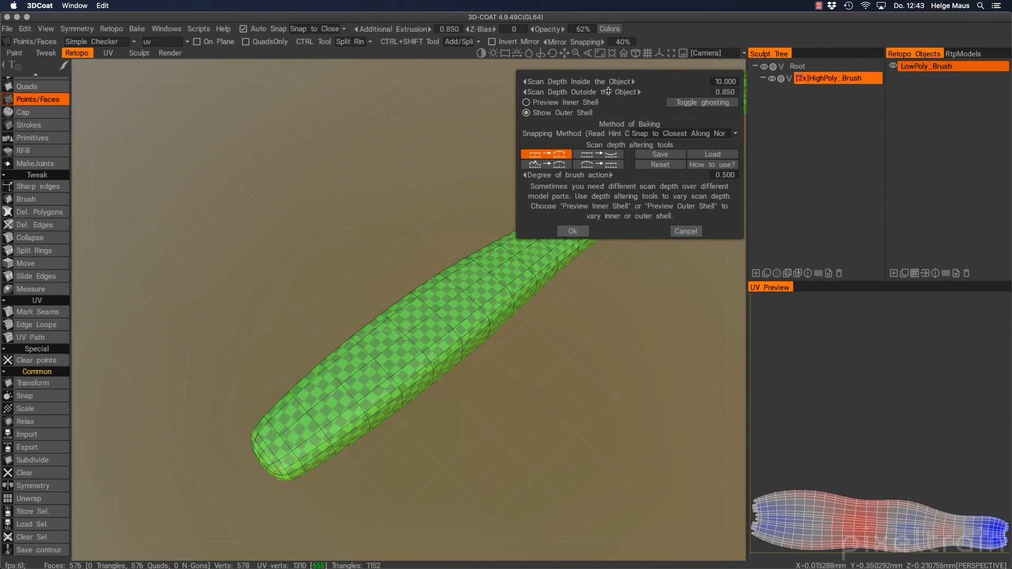
Inspect the shell at the handle's end and scroll the outer depth up to 0.900
alt+right_drag(460, 400, 520, 290)
mouse_move(519, 290)
alt+middle_down()
mouse_move(543, 295)
mouse_move(527, 294)
alt+middle_up()
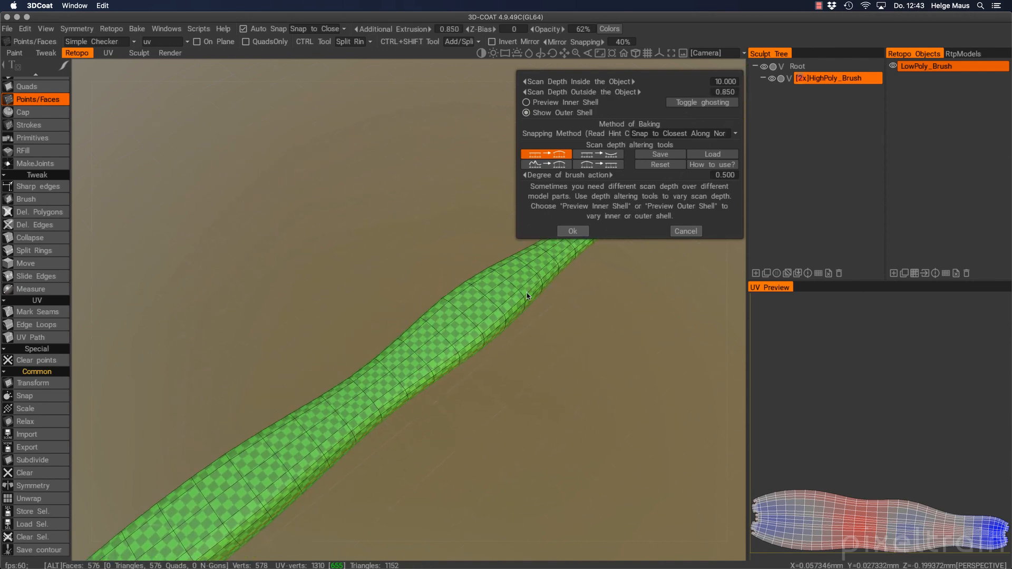
alt+drag(526, 293, 411, 253)
alt+middle_drag(516, 290, 361, 257)
alt+right_drag(391, 256, 416, 227)
alt+drag(416, 228, 326, 212)
alt+right_drag(362, 209, 319, 209)
alt+middle_drag(317, 207, 597, 265)
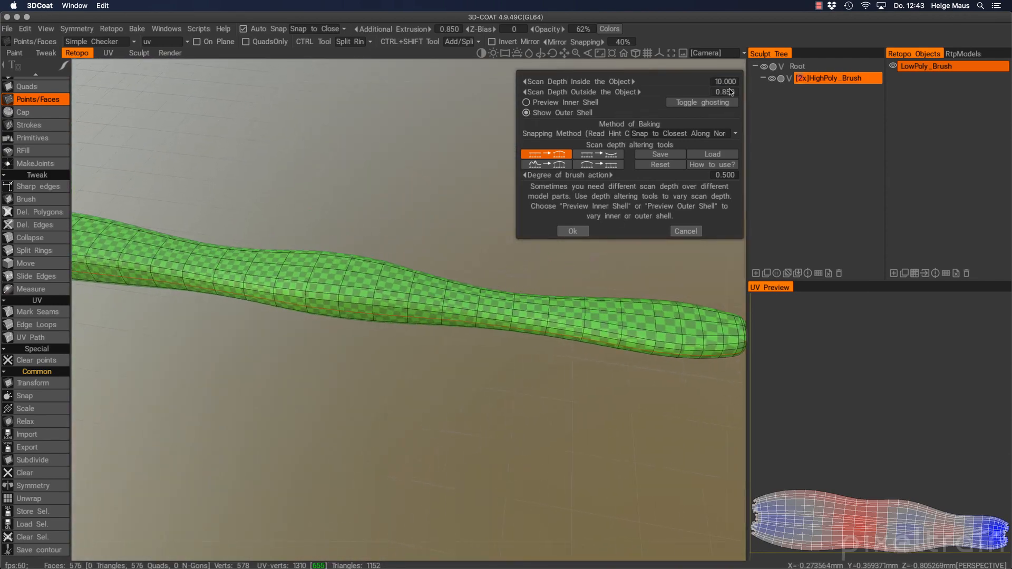
alt+middle_drag(224, 315, 433, 346)
alt+drag(208, 295, 311, 301)
alt+right_drag(311, 301, 341, 299)
alt+middle_drag(341, 298, 479, 332)
alt+drag(480, 332, 375, 309)
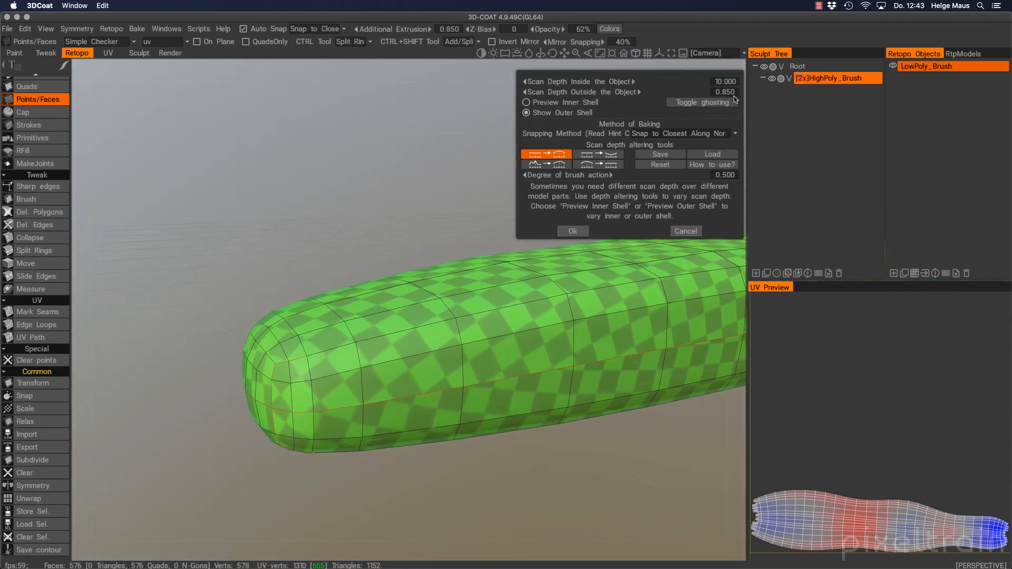
scroll(578, 93, up, 1)
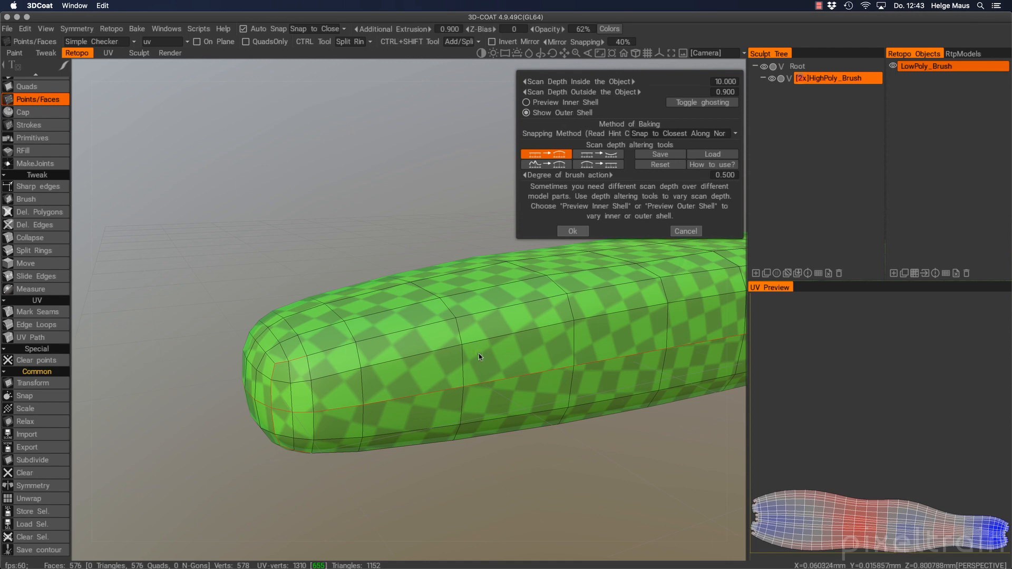
Preview the inner shell and ghost the sculpt to reveal the retopo mesh
click(540, 104)
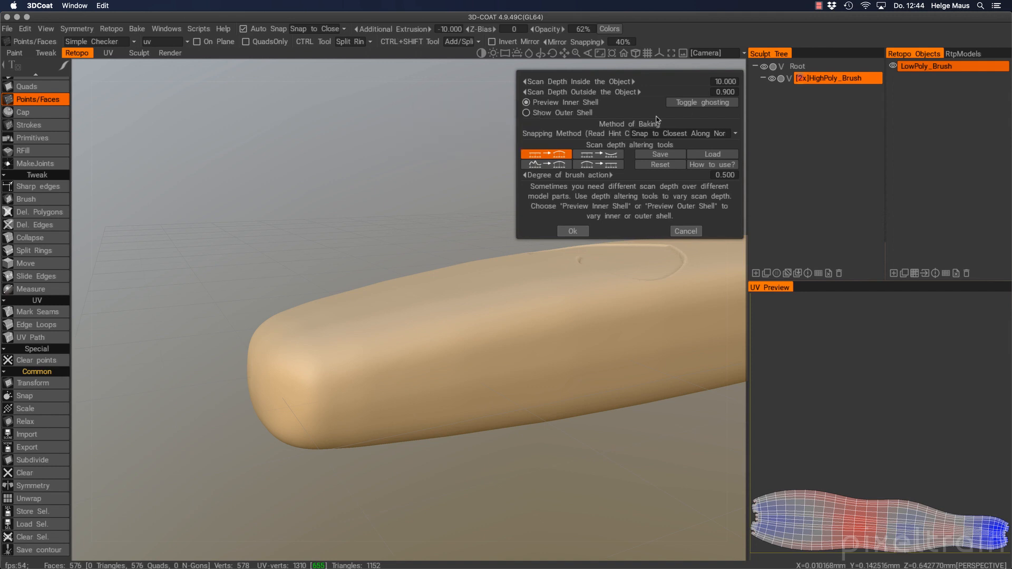
click(692, 103)
click(691, 103)
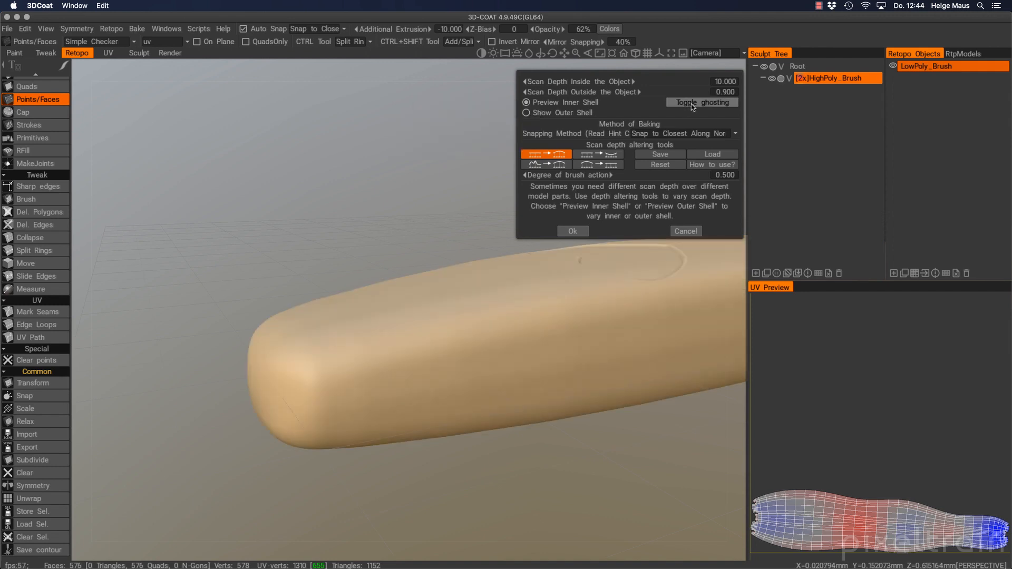
click(691, 103)
alt+drag(441, 382, 384, 371)
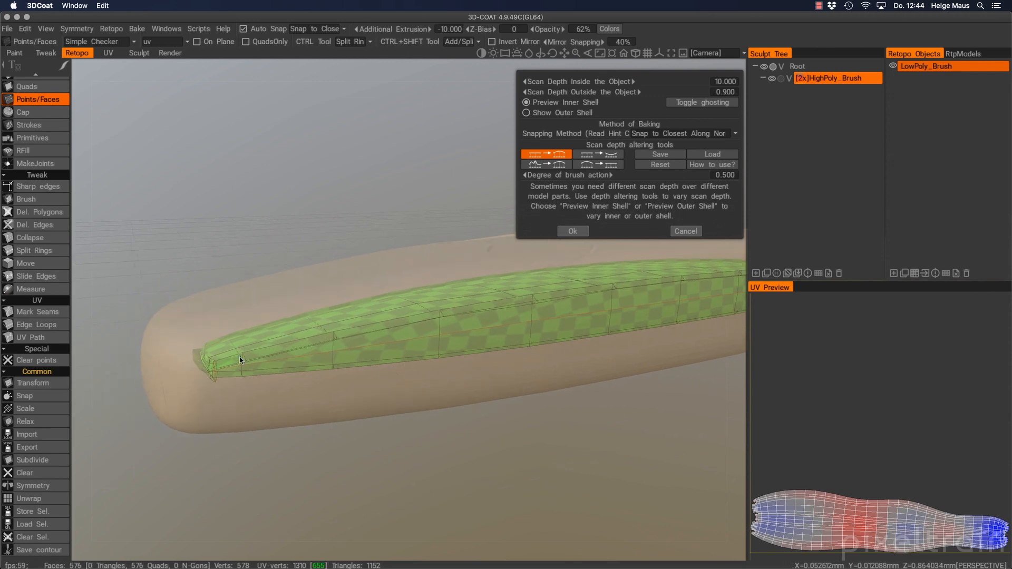
alt+drag(565, 346, 540, 340)
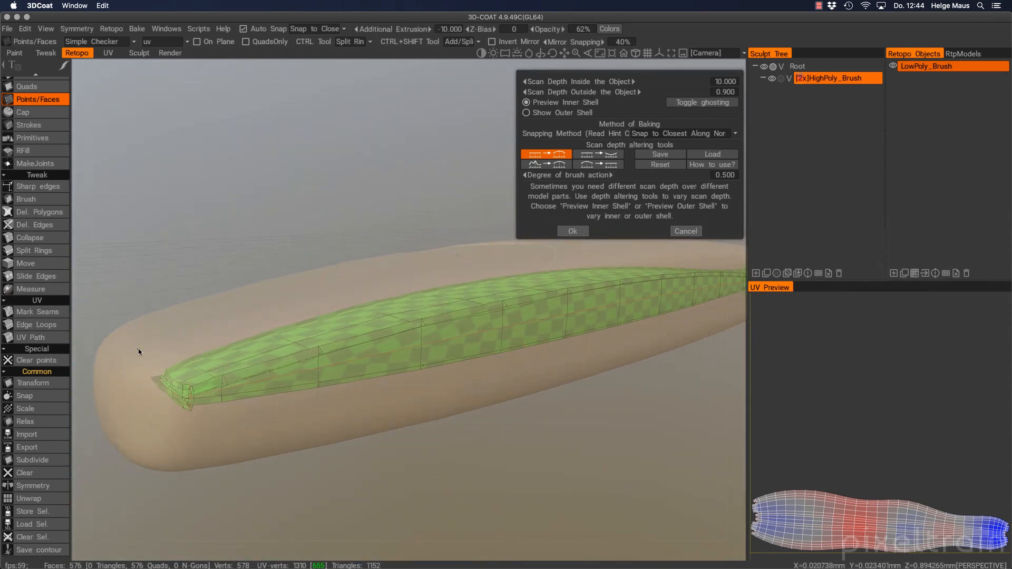
Tune the inner scan depth slider while zooming on the embossed circle
drag(617, 82, 463, 86)
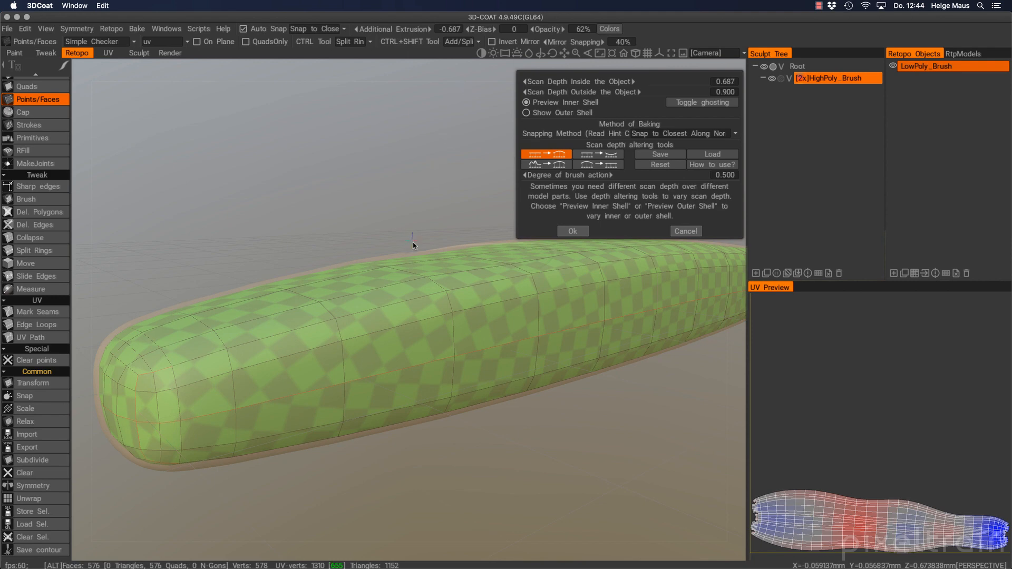
alt+drag(413, 241, 352, 300)
alt+right_drag(461, 277, 479, 273)
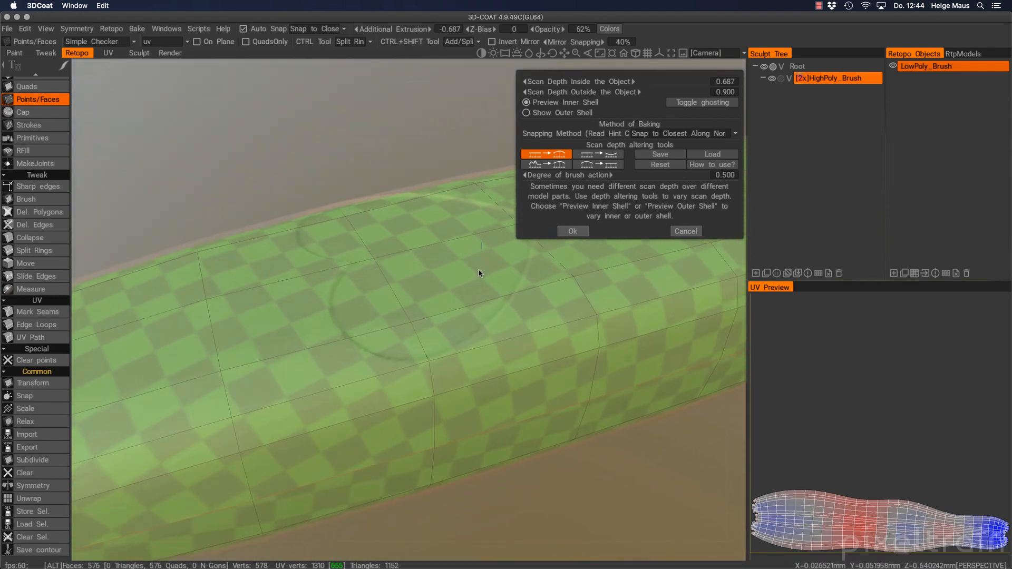
alt+middle_drag(476, 280, 482, 343)
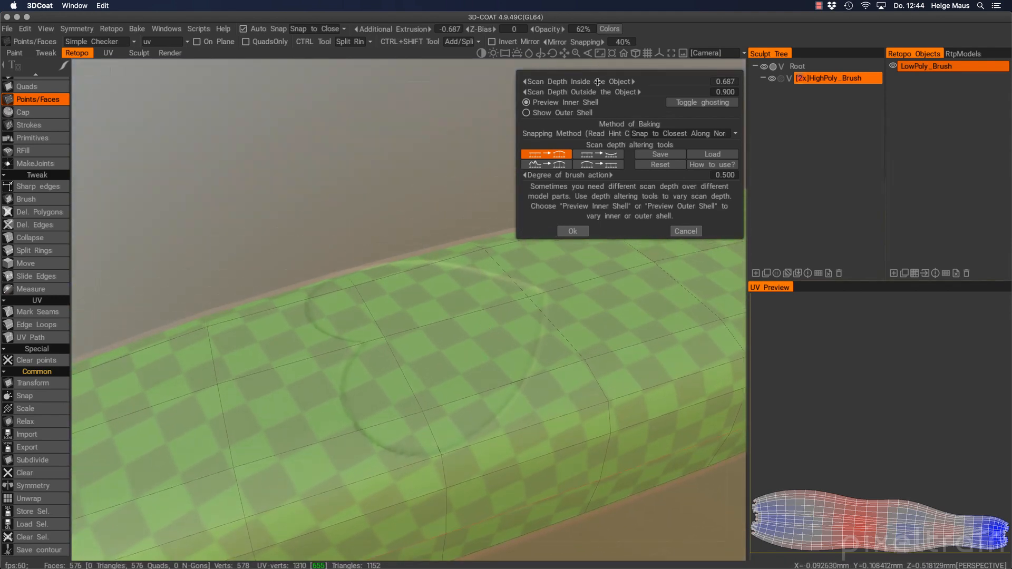
drag(596, 82, 503, 88)
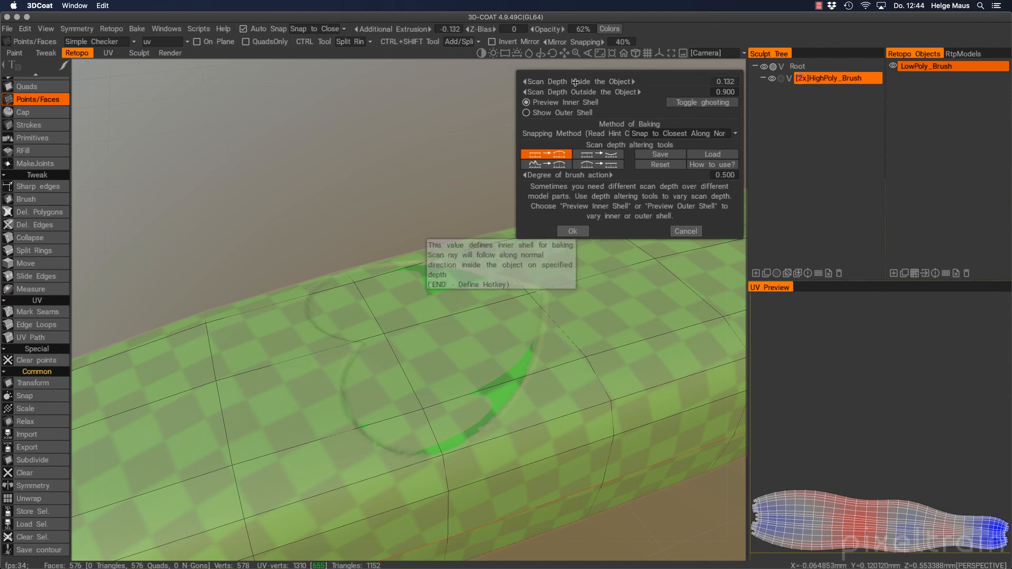
drag(575, 83, 672, 77)
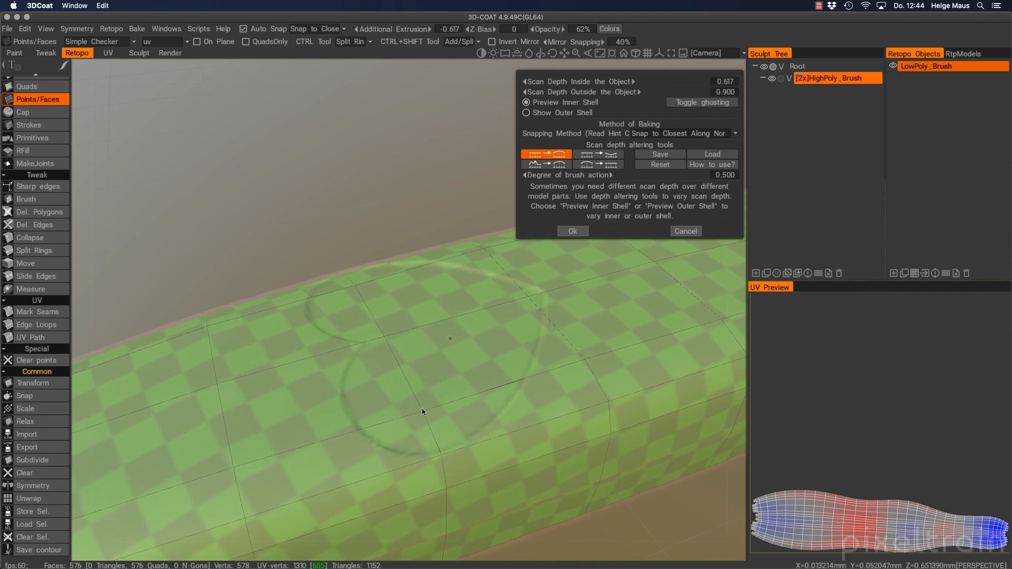
Reframe the handle and confirm scan depths of 0.617 inside and 0.900 outside
alt+right_drag(630, 385, 558, 387)
alt+middle_drag(464, 397, 390, 419)
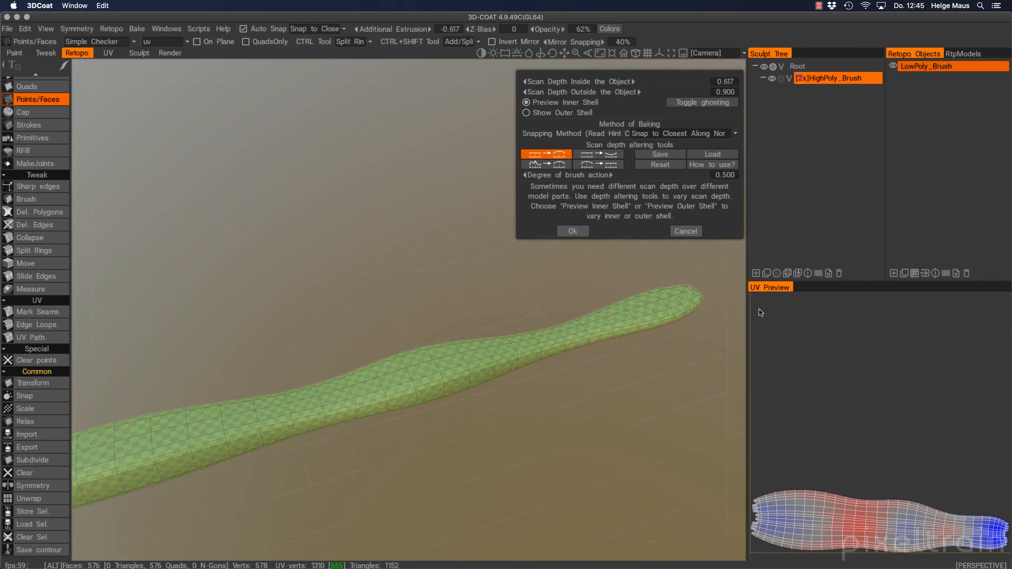
alt+drag(691, 296, 575, 310)
alt+middle_drag(680, 292, 441, 312)
alt+right_drag(441, 312, 416, 320)
alt+middle_drag(416, 319, 537, 345)
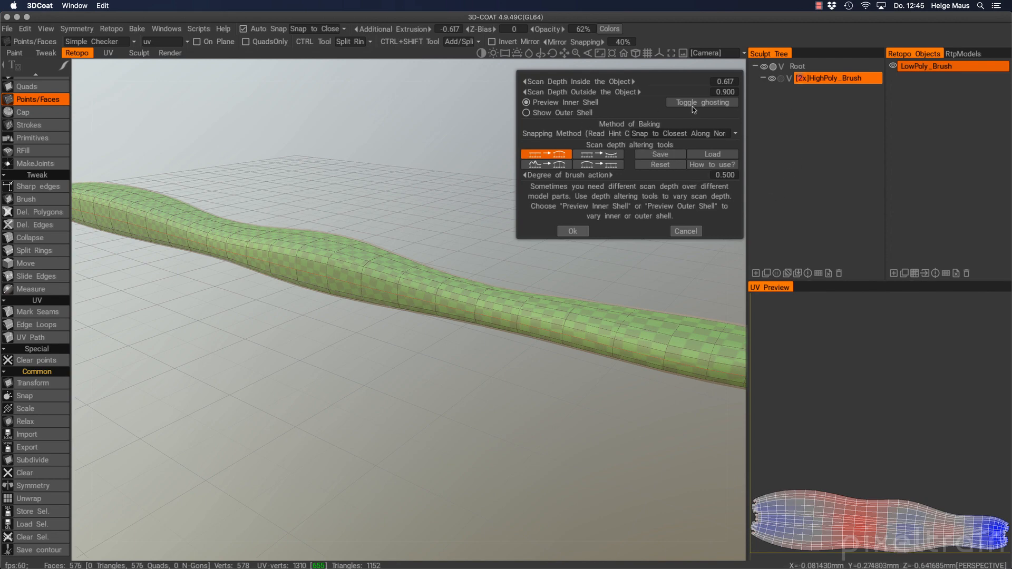
click(574, 232)
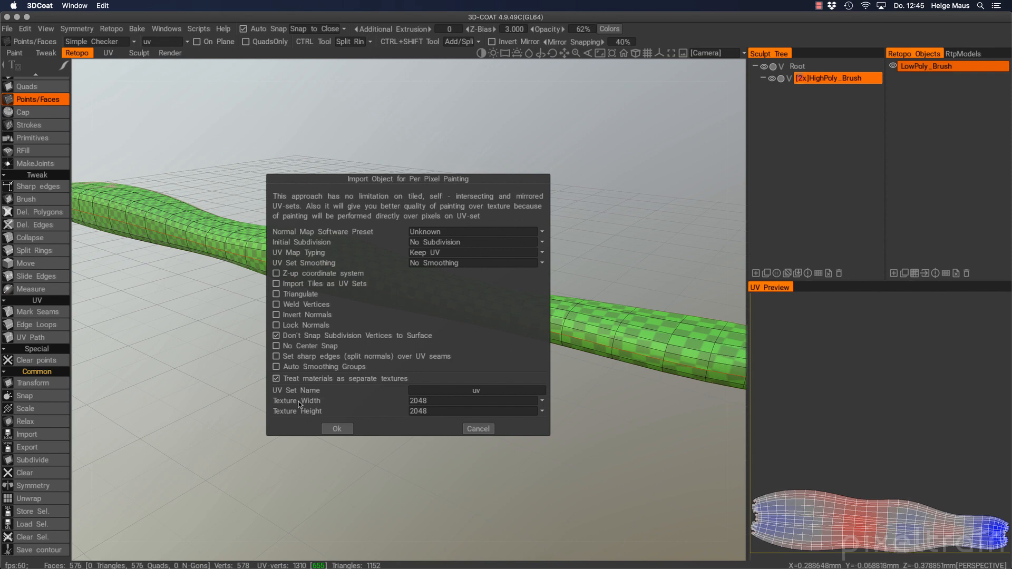
Set texture width and height to 4096, run the bake, and dismiss the locked-layer notice
click(541, 401)
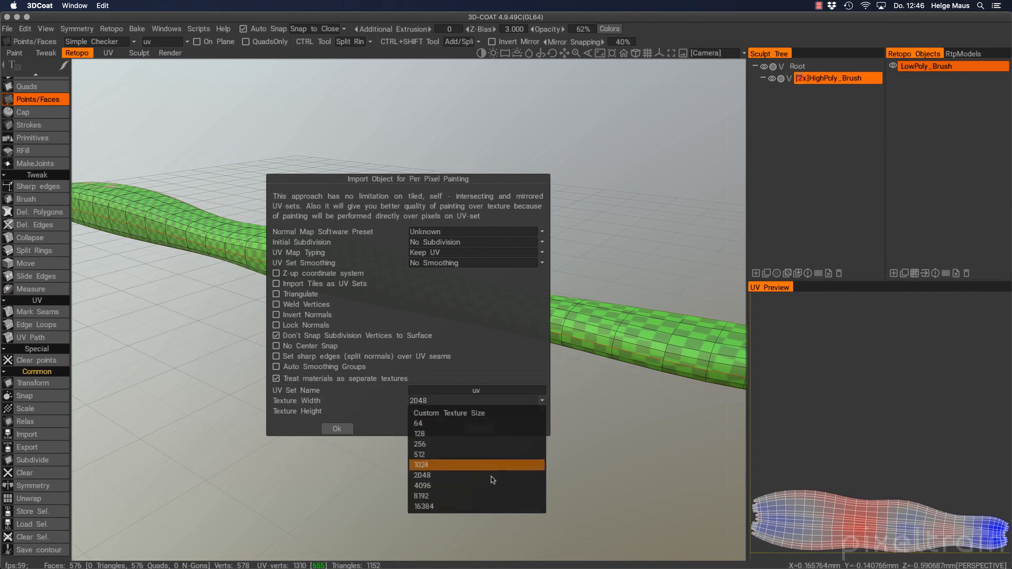
click(492, 485)
click(543, 412)
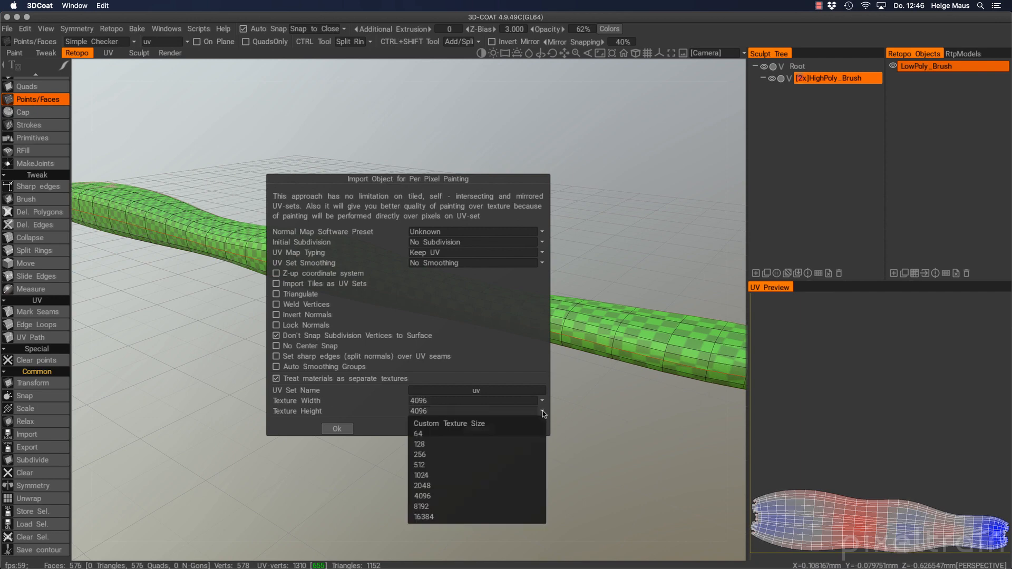
click(504, 497)
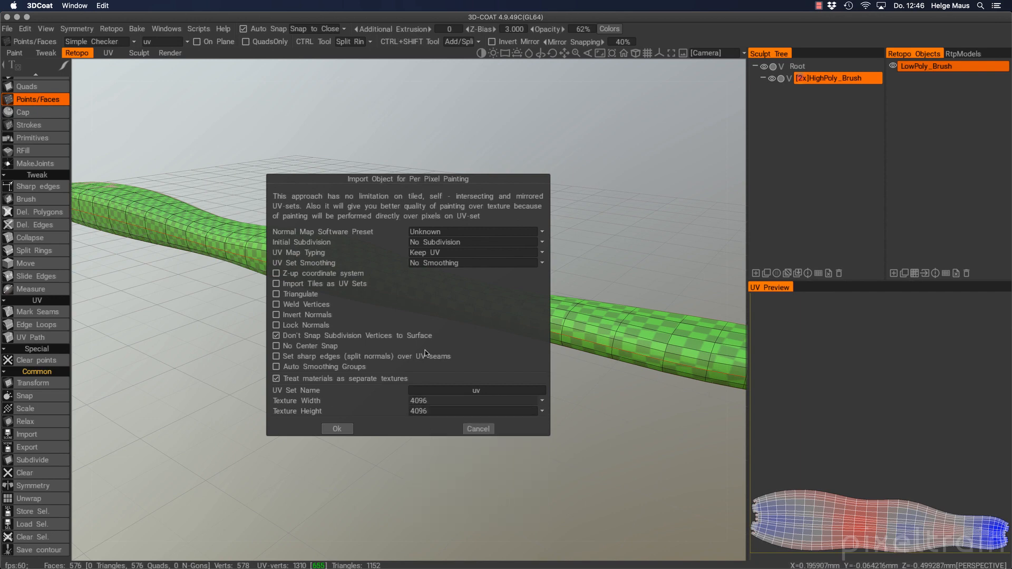
click(337, 429)
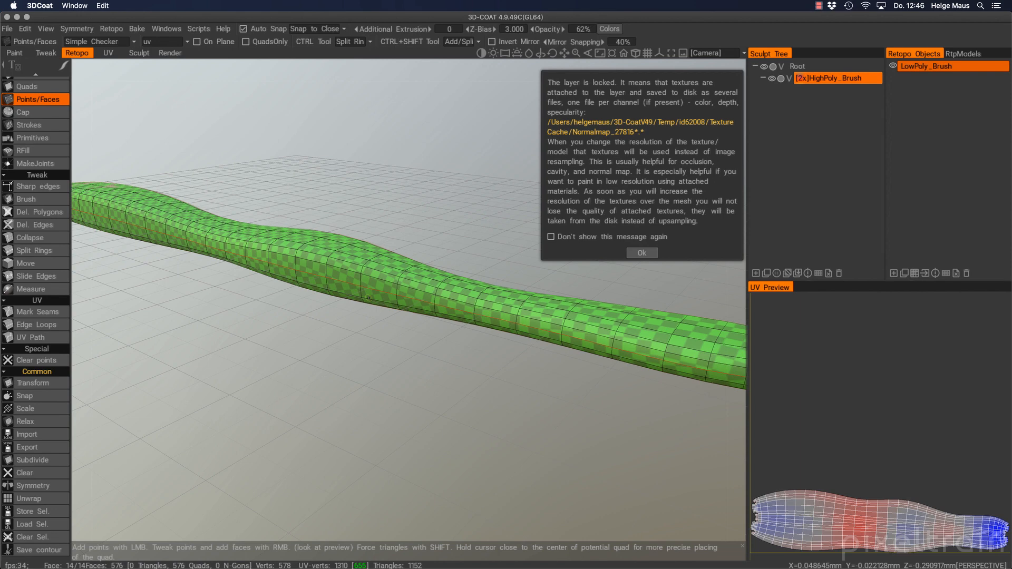
click(646, 253)
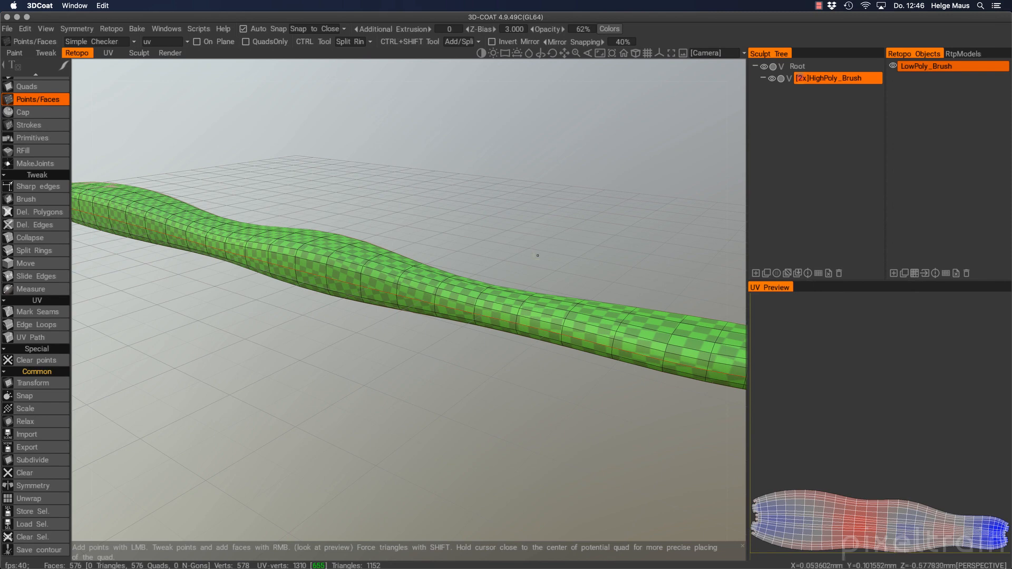
alt+drag(371, 282, 522, 277)
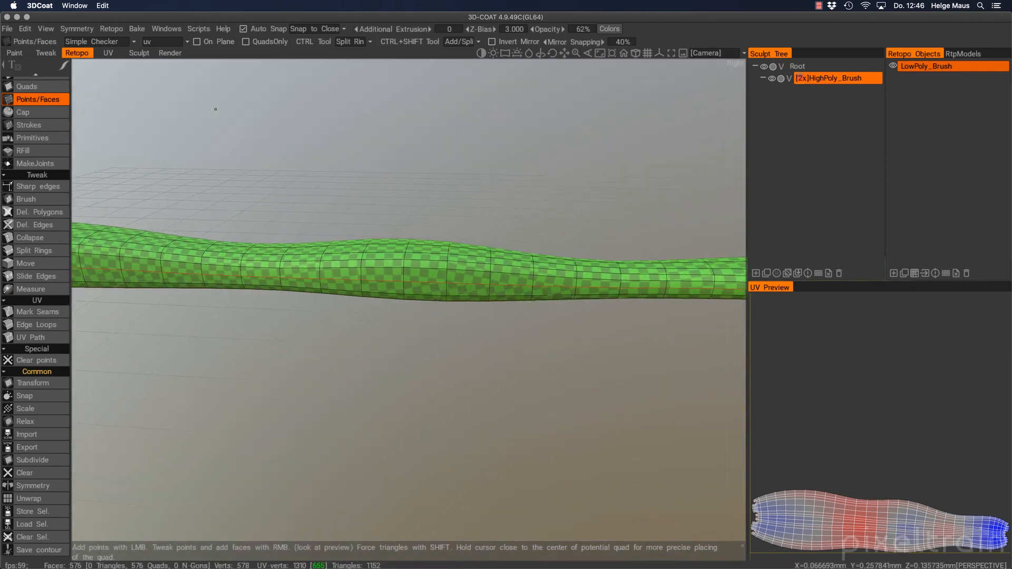
Switch to the Paint room, orbit to the heart relief, and check the View menu
click(16, 53)
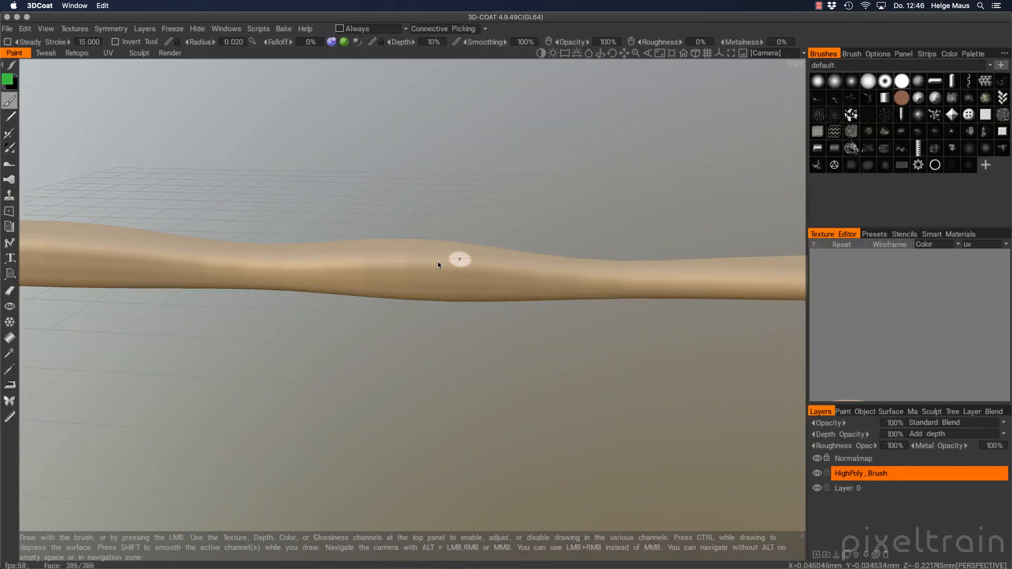
alt+drag(415, 259, 436, 301)
alt+right_drag(436, 301, 459, 282)
alt+middle_drag(380, 280, 462, 286)
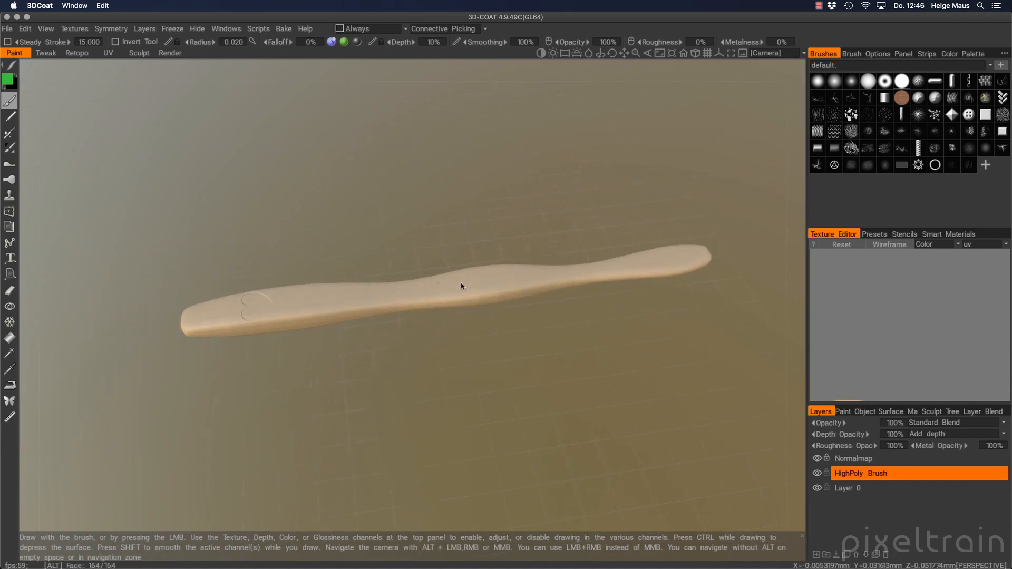
alt+drag(462, 286, 475, 251)
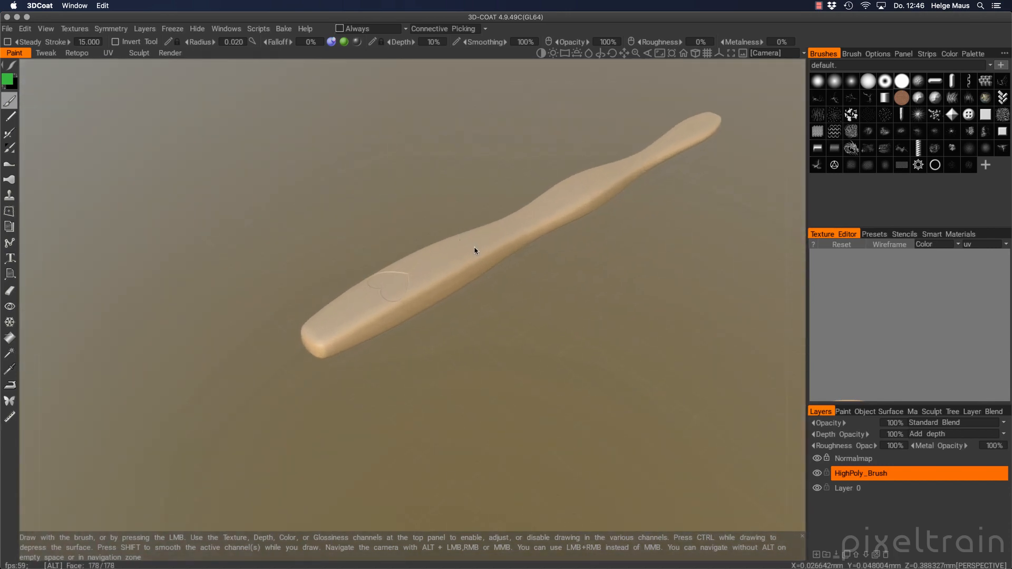
alt+right_drag(475, 251, 527, 234)
alt+middle_drag(527, 234, 461, 276)
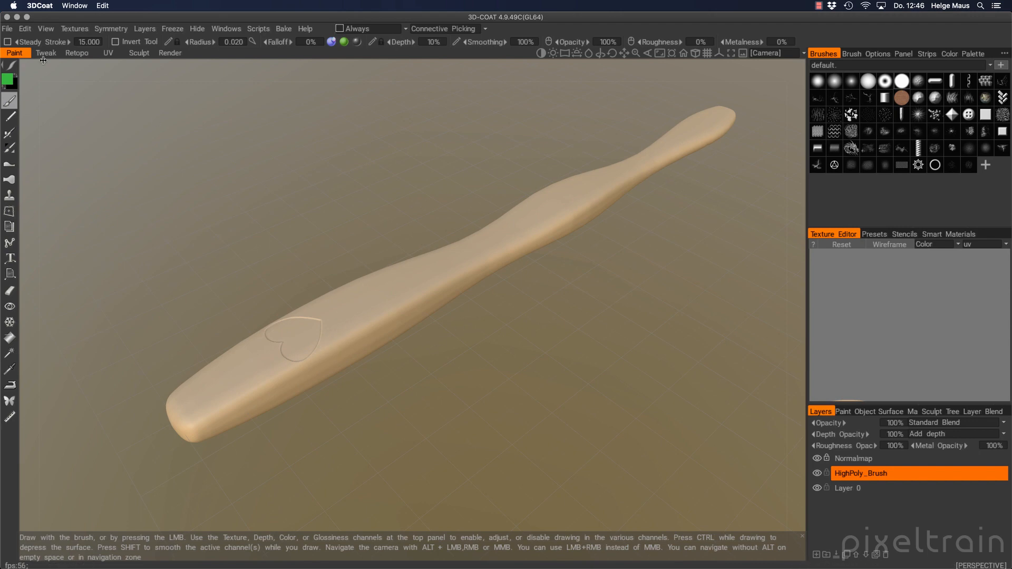
click(48, 30)
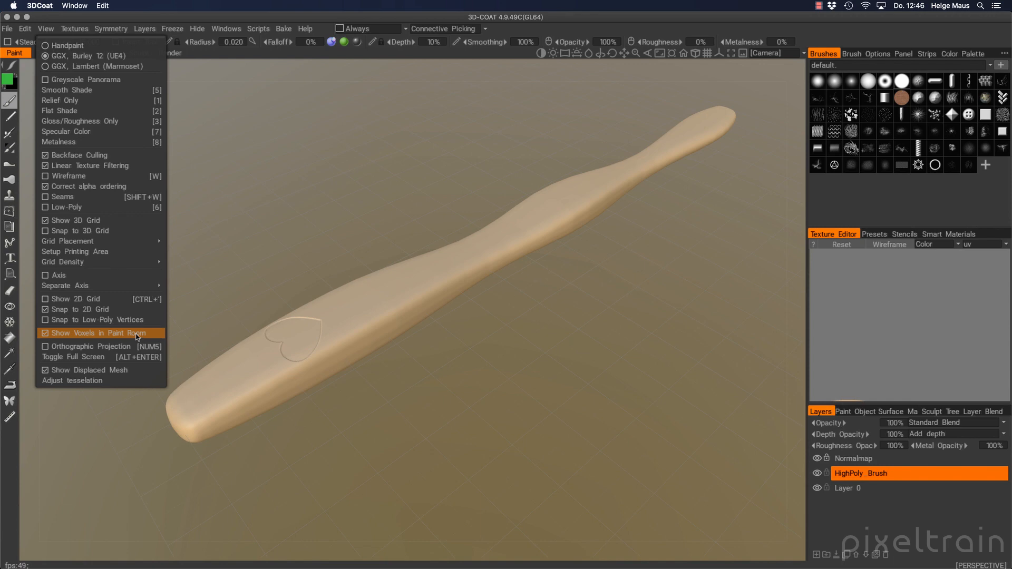
click(889, 35)
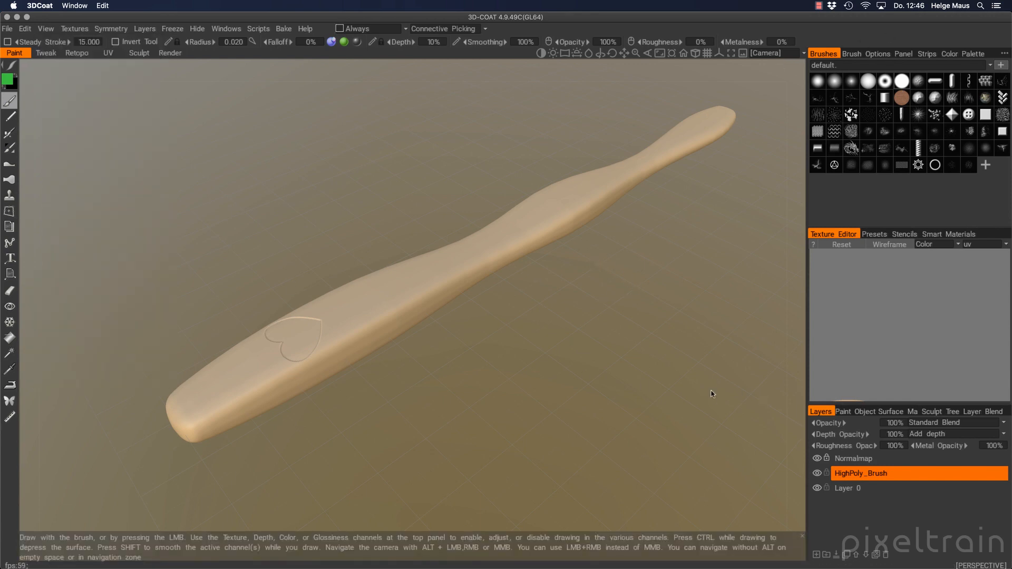
Open the Sculpt Tree, select HighPoly_Brush, and return to the Paint room
click(933, 412)
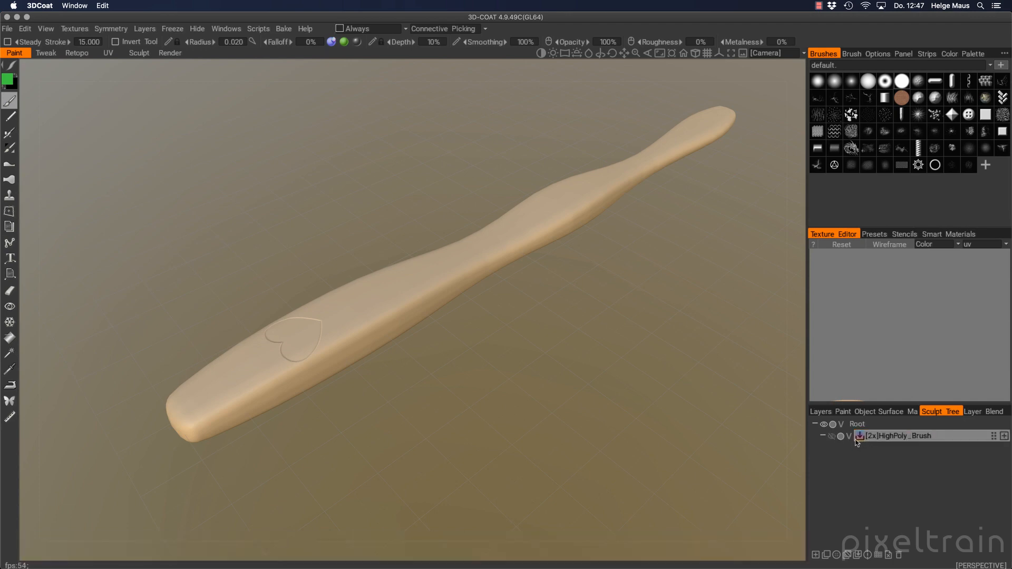
click(923, 442)
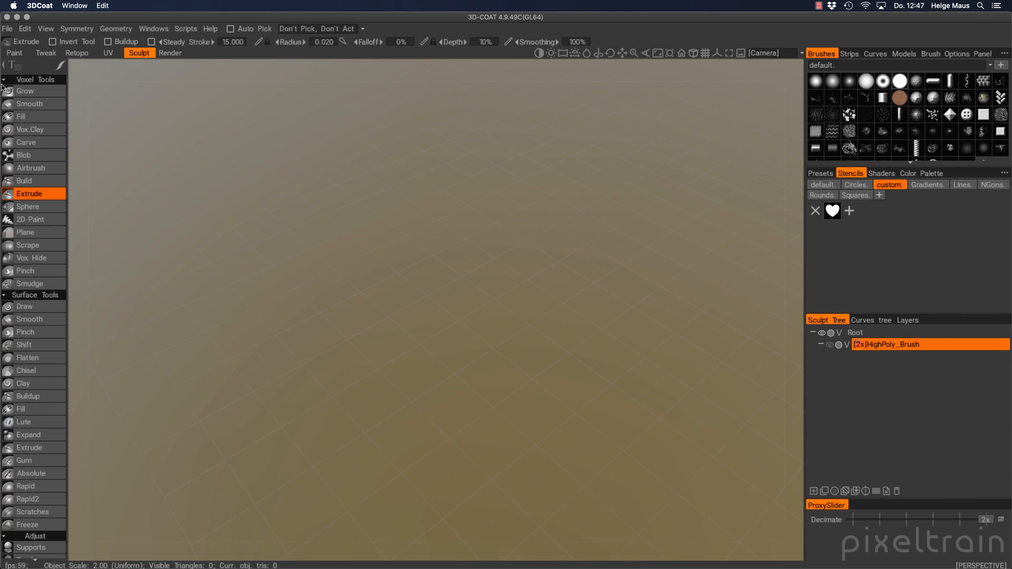
click(14, 53)
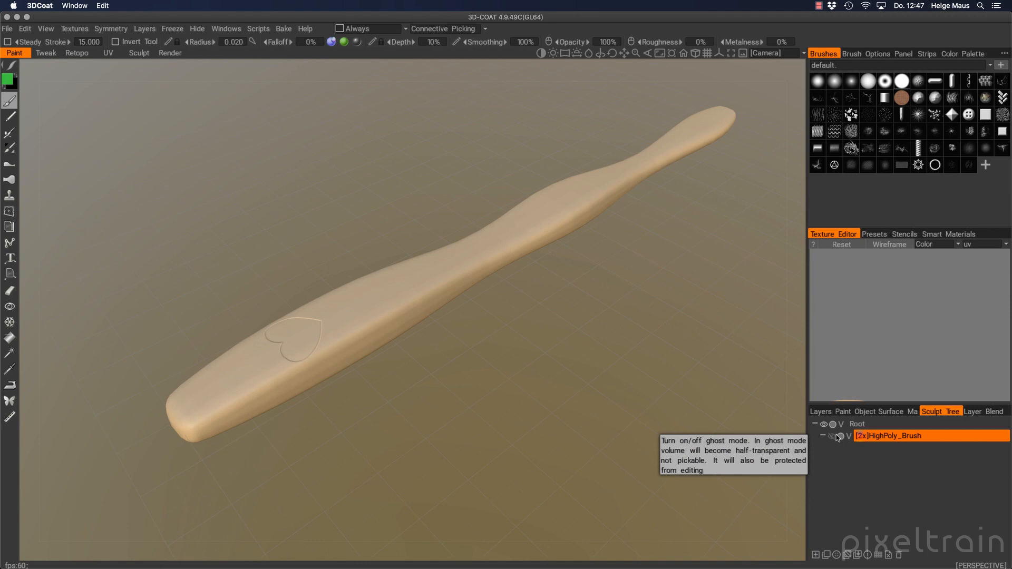
alt+drag(354, 334, 384, 332)
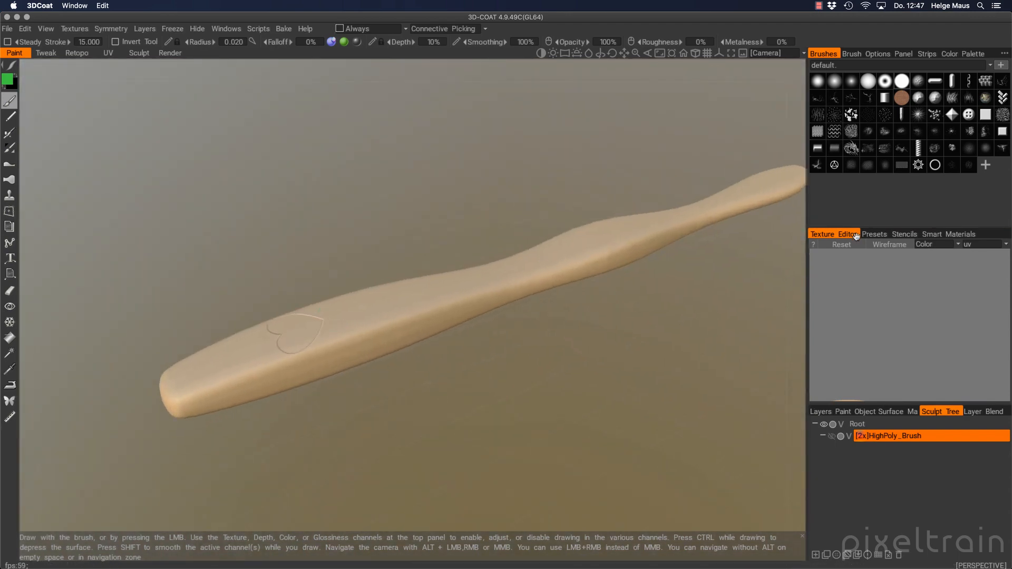
Detach the Texture Editor into a larger floating window centred on the UV island
mouse_move(840, 234)
mouse_down()
mouse_move(567, 161)
mouse_move(653, 132)
mouse_move(507, 70)
mouse_move(463, 79)
mouse_up()
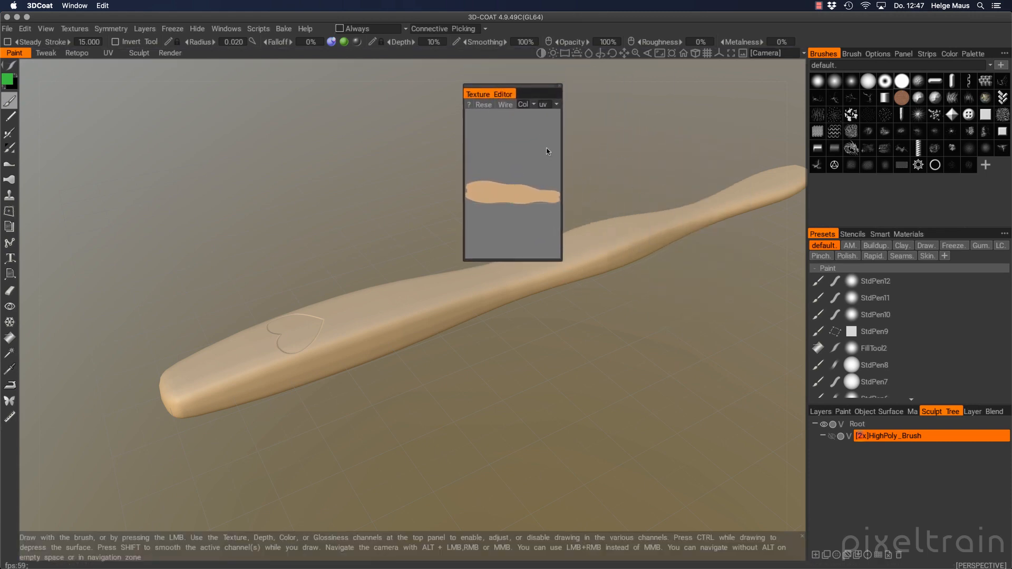
drag(561, 94, 660, 100)
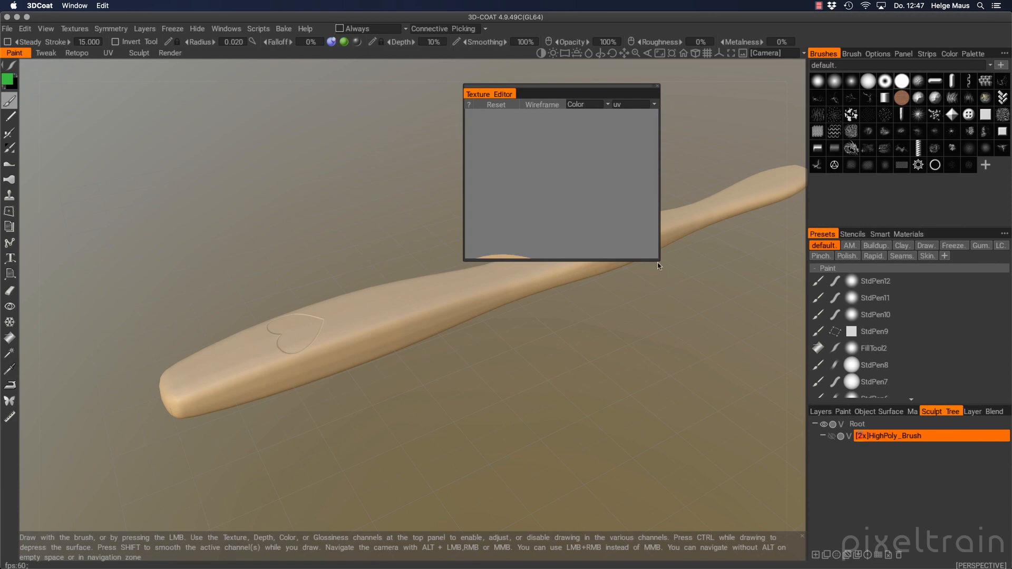
drag(659, 263, 737, 388)
mouse_move(579, 422)
middle_down()
mouse_move(615, 402)
mouse_move(591, 301)
mouse_move(580, 296)
middle_up()
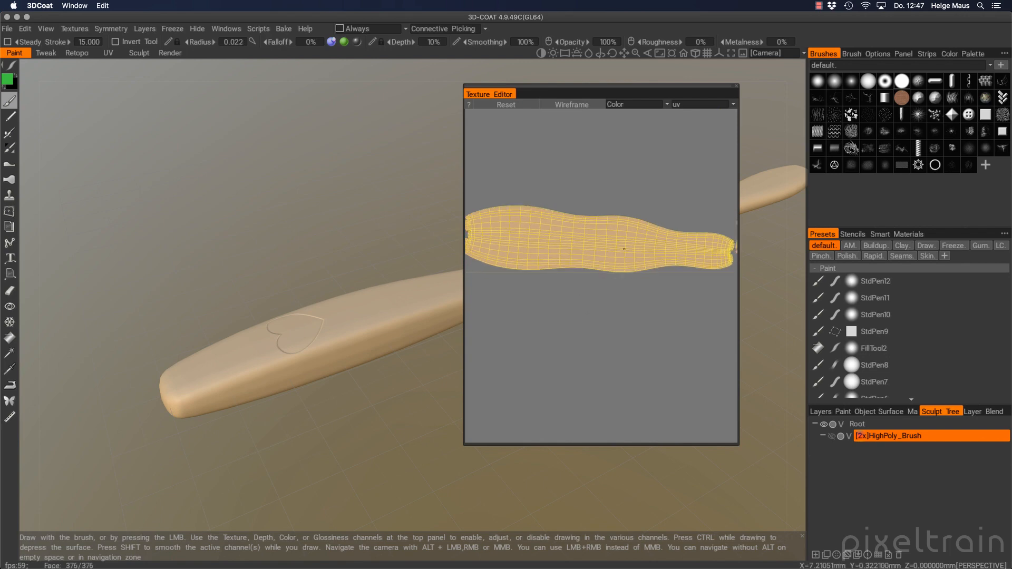
mouse_move(545, 246)
middle_down()
mouse_move(572, 244)
mouse_move(522, 246)
mouse_move(540, 248)
middle_up()
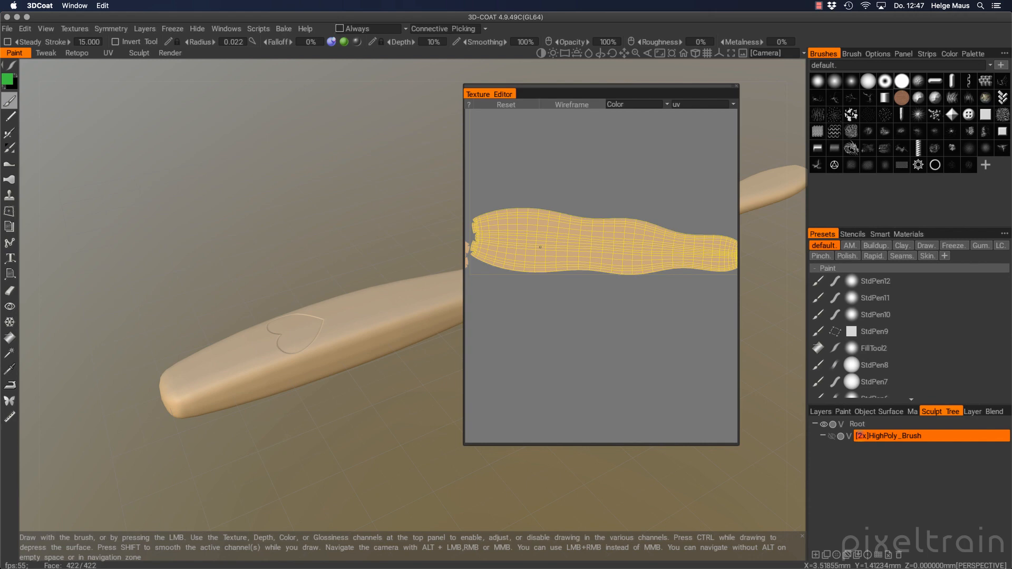
Show the Normals channel, zoom in on the baked heart, then close the Texture Editor
click(665, 104)
click(629, 126)
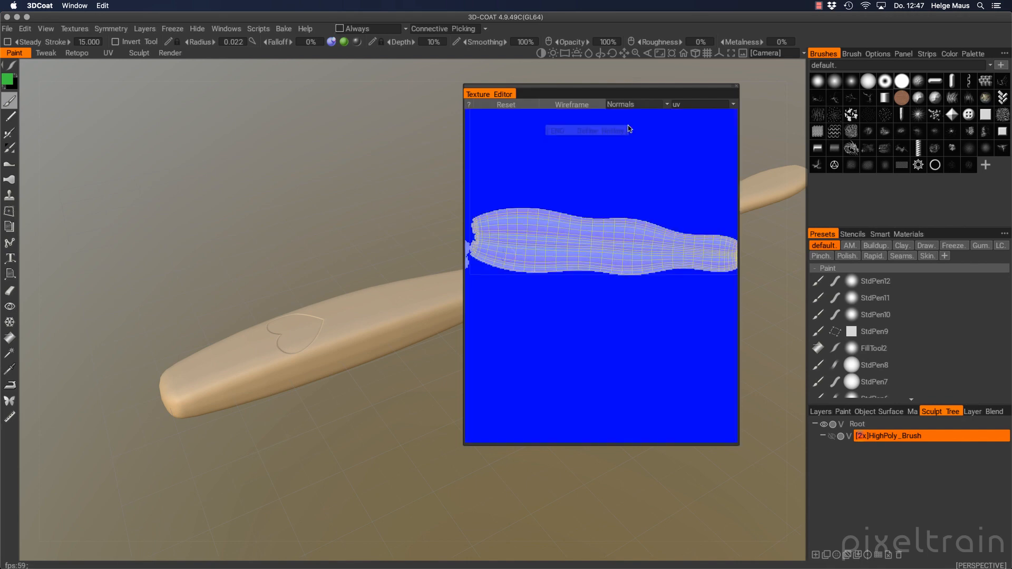
middle_drag(508, 254, 550, 255)
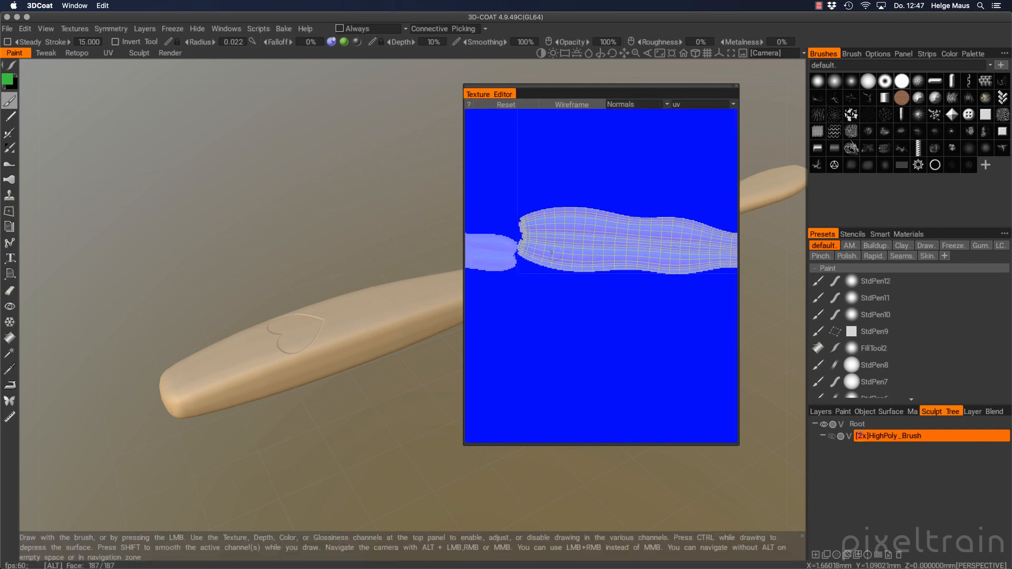
scroll(646, 252, up, 5)
alt+right_drag(647, 252, 654, 252)
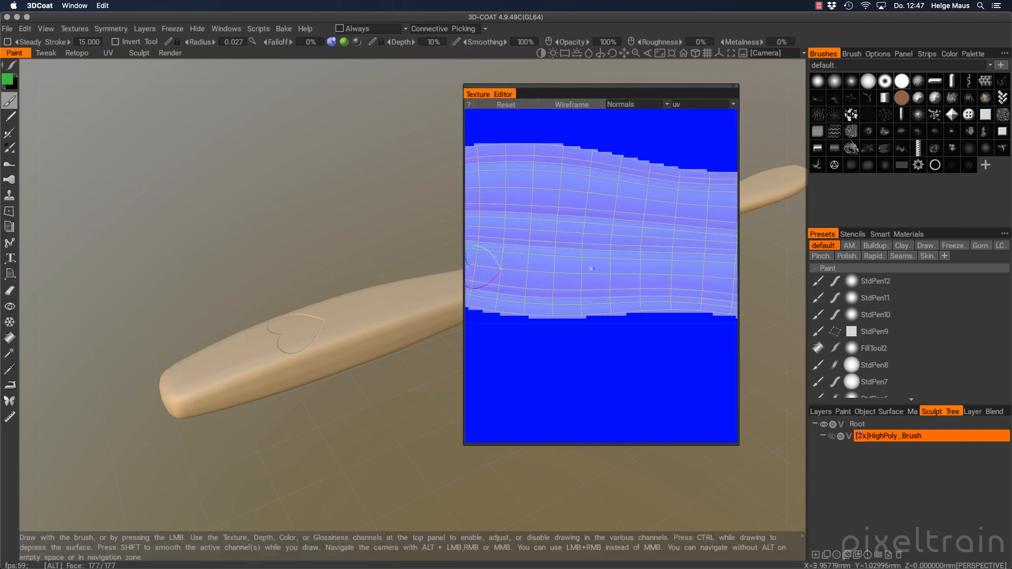
alt+middle_drag(592, 266, 691, 259)
alt+right_drag(598, 254, 655, 251)
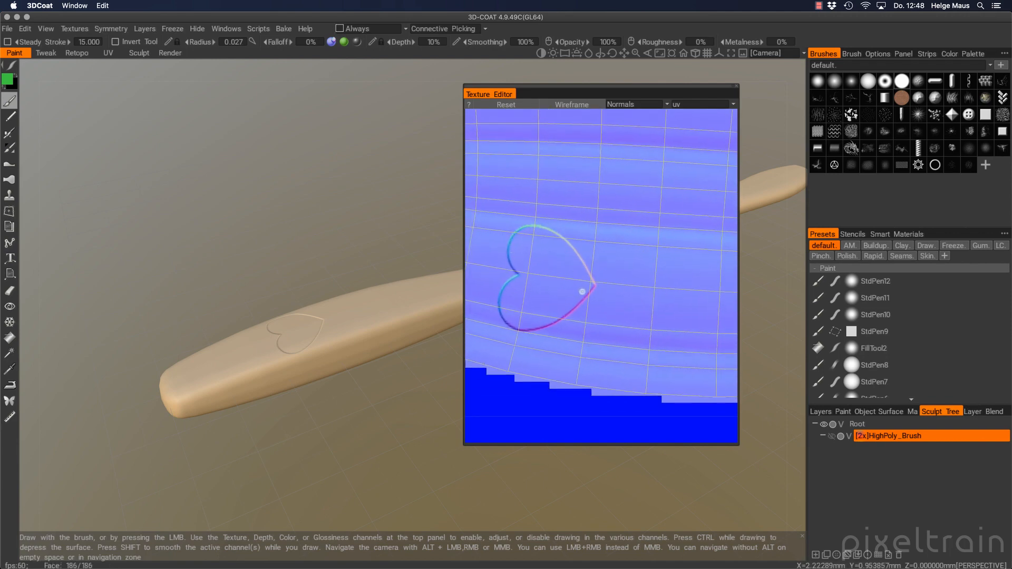
click(737, 88)
scroll(555, 325, down, 3)
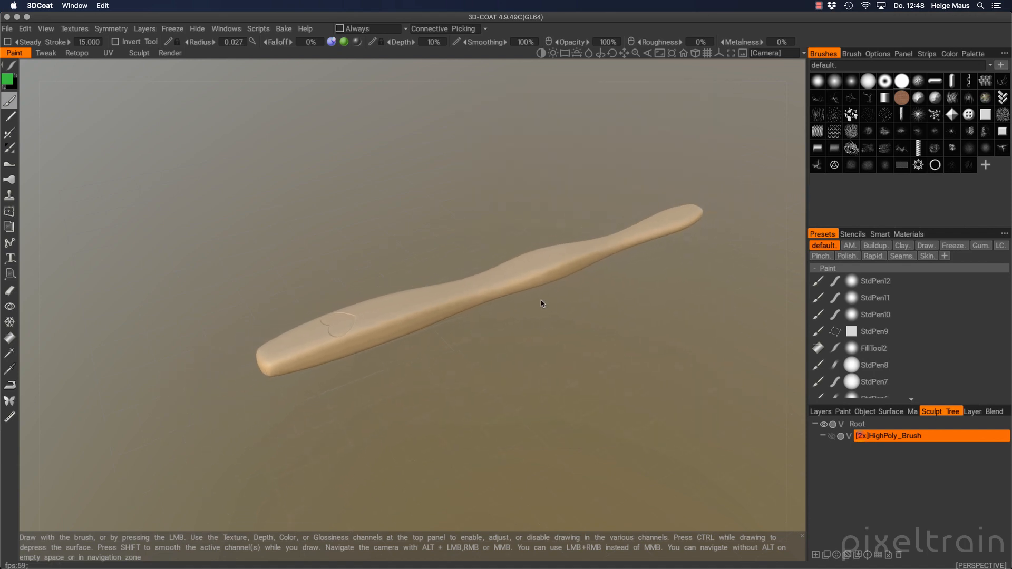
Reset this room's panels to the default layout and orbit to a near-top view of the handle
click(233, 30)
mouse_move(229, 46)
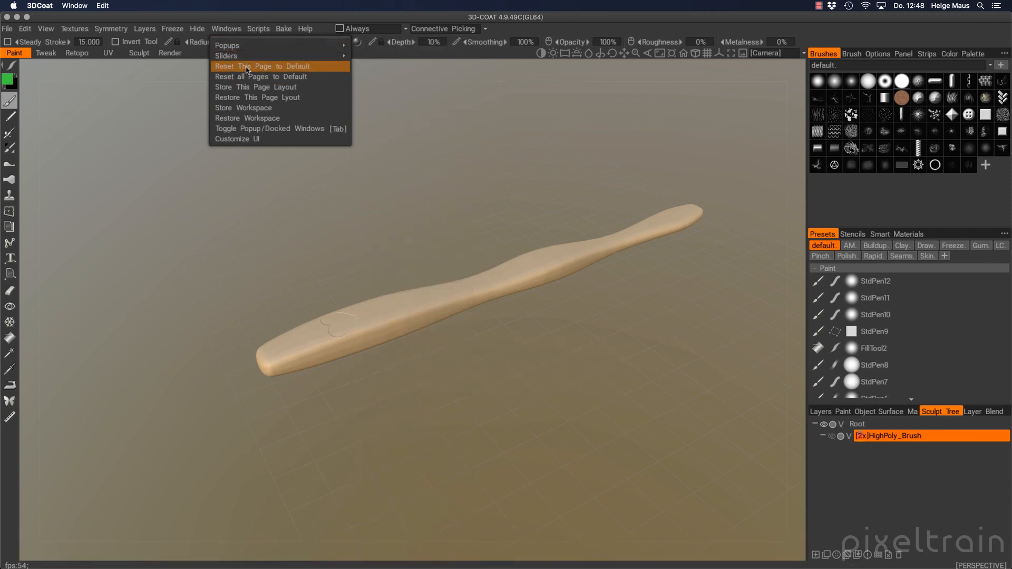
click(280, 67)
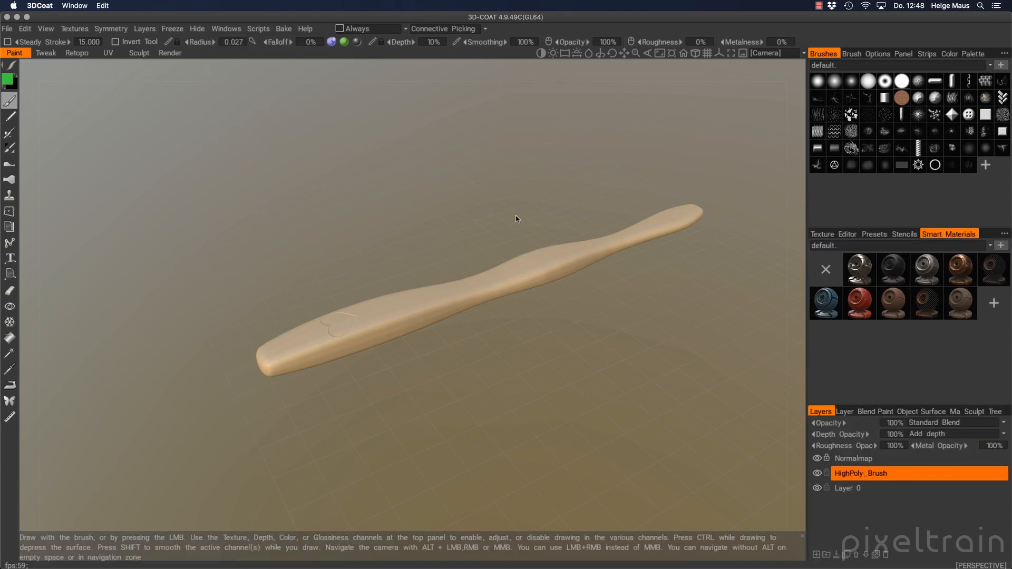
alt+middle_drag(587, 280, 507, 296)
alt+drag(507, 295, 506, 224)
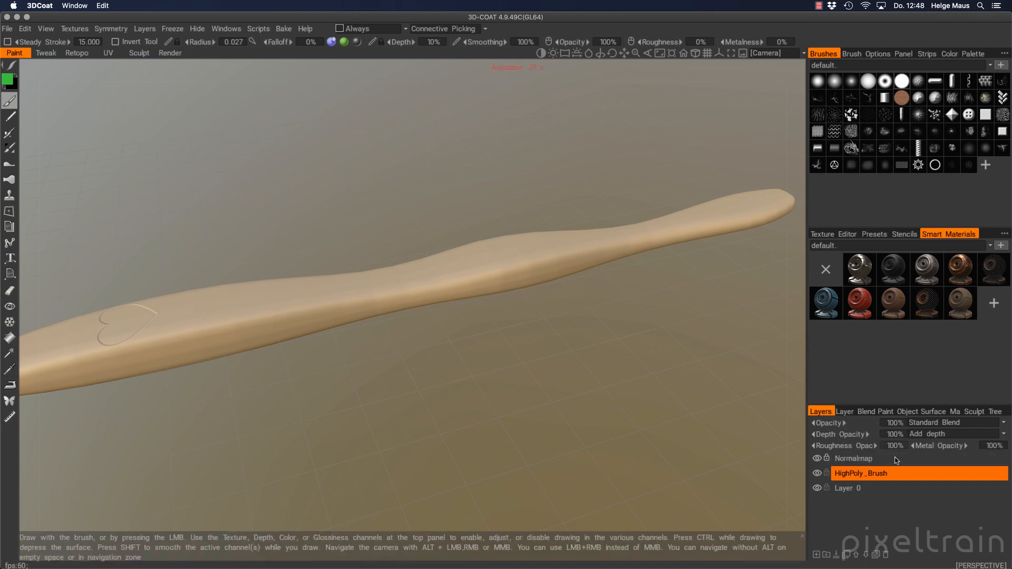
Toggle the Normalmap and HighPoly_Brush layers' visibility to compare, then delete HighPoly_Brush
click(818, 459)
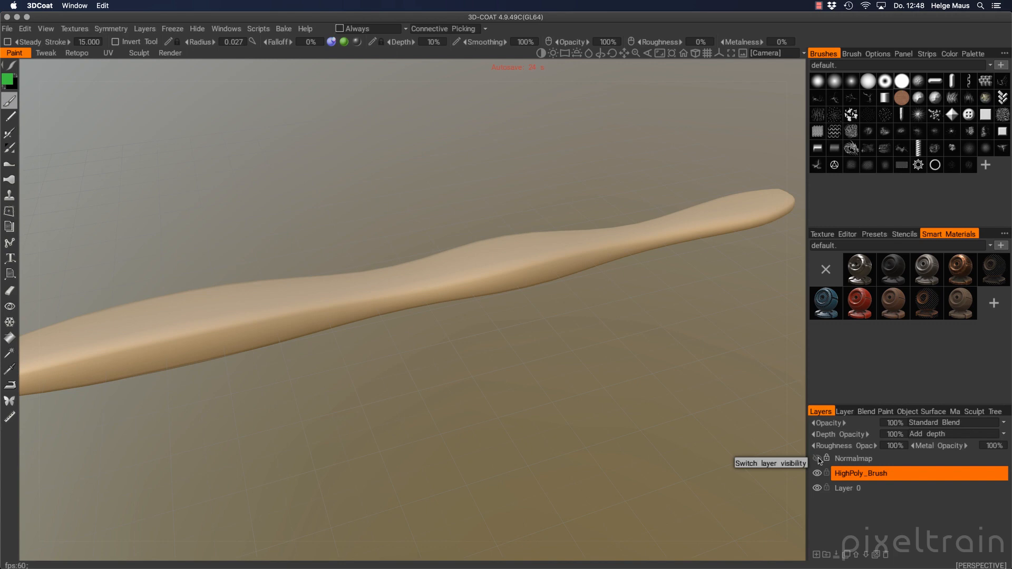
click(819, 459)
click(818, 459)
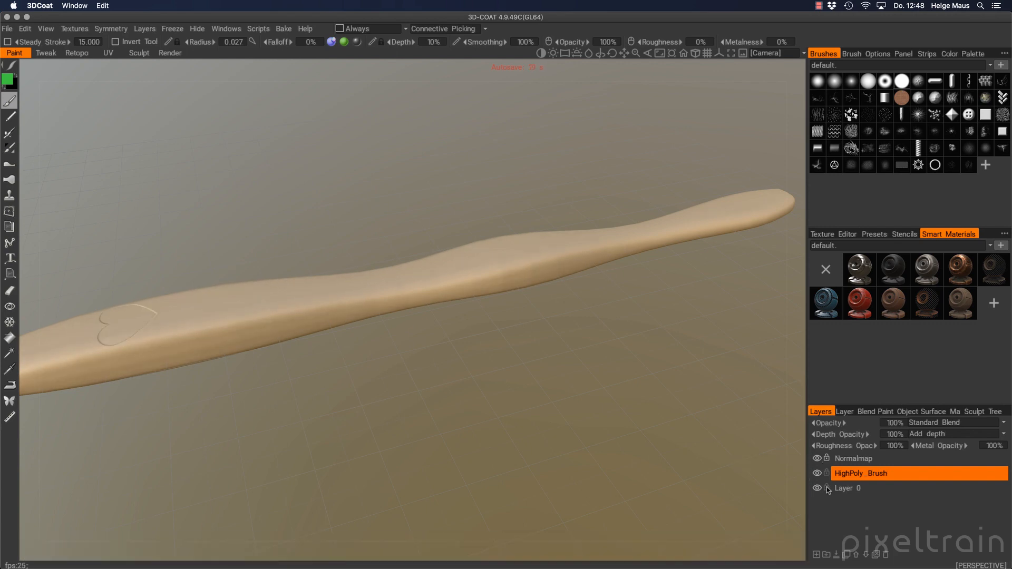
click(817, 474)
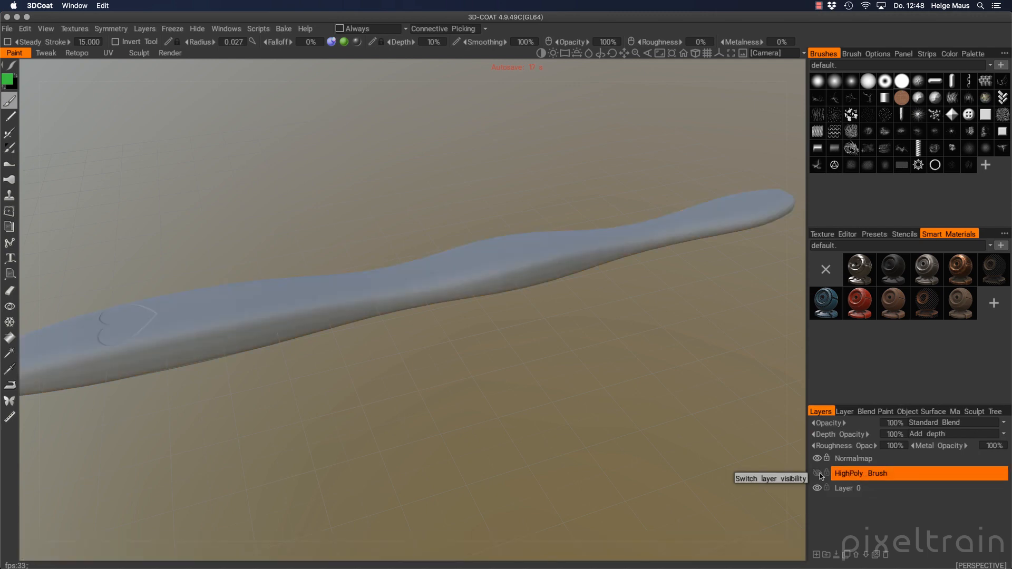
click(817, 474)
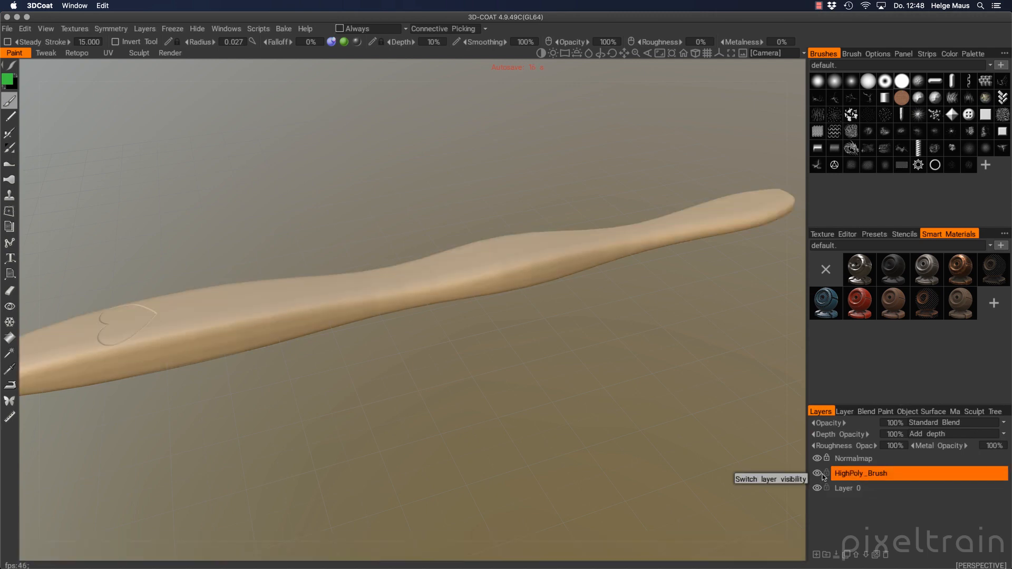
click(886, 556)
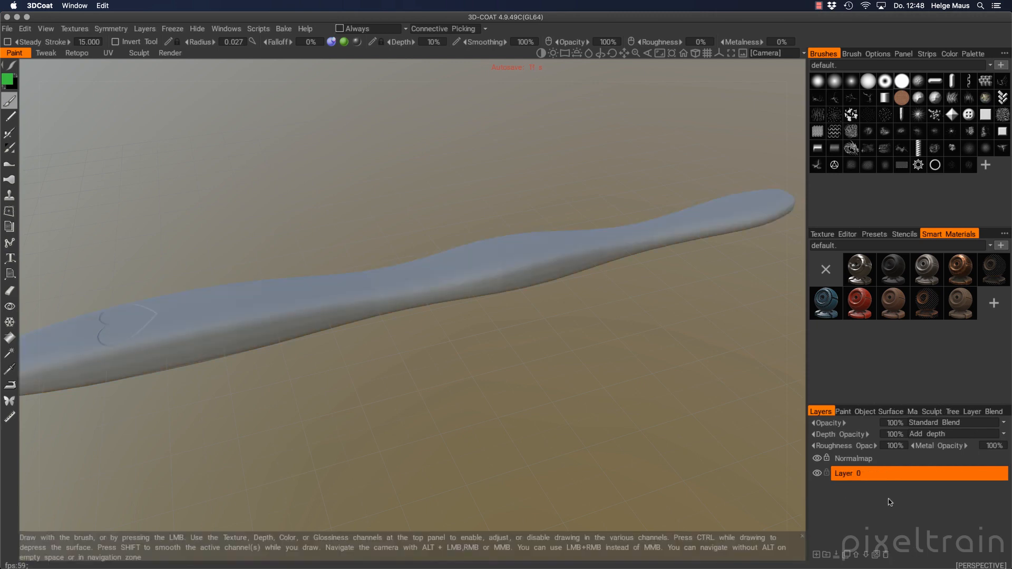
Add a new empty layer named Paint and orbit the handle to a diagonal view
click(817, 555)
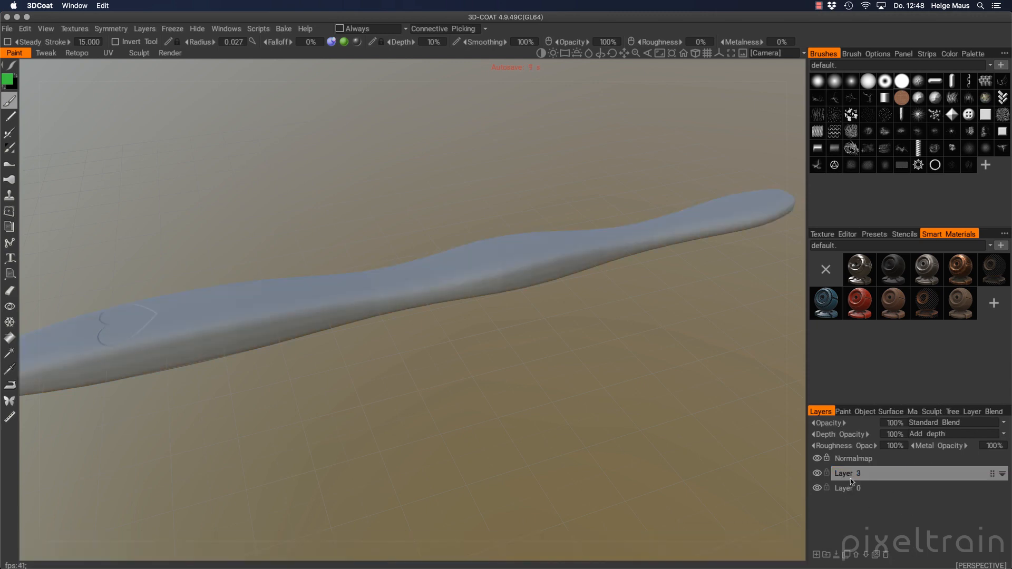
double_click(899, 477)
text(Paint)
key(Return)
alt+drag(442, 297, 499, 309)
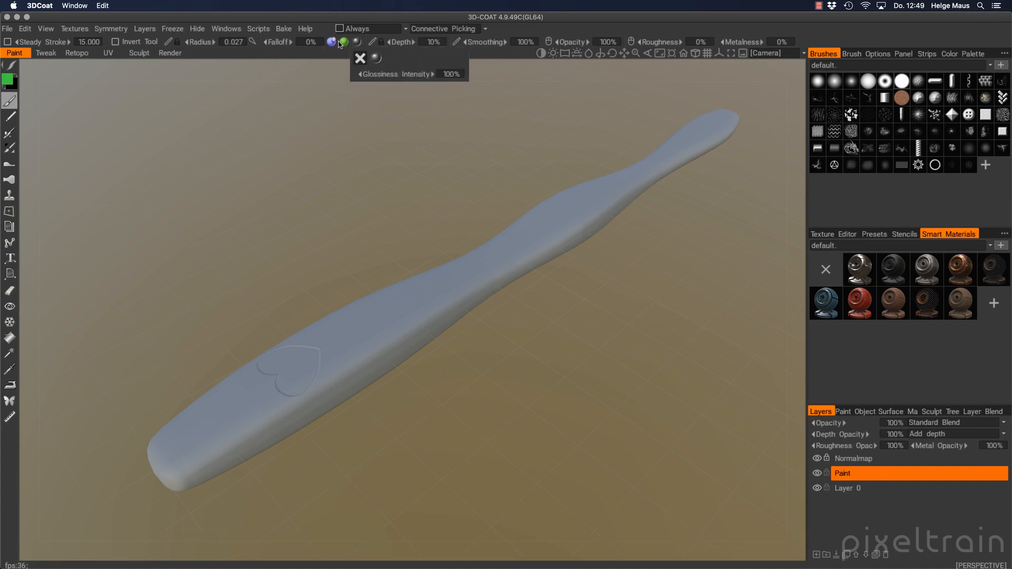
Browse the File menu's Textures > Export options to reach Normal Map (TS, Low-Poly Mesh)
mouse_move(340, 45)
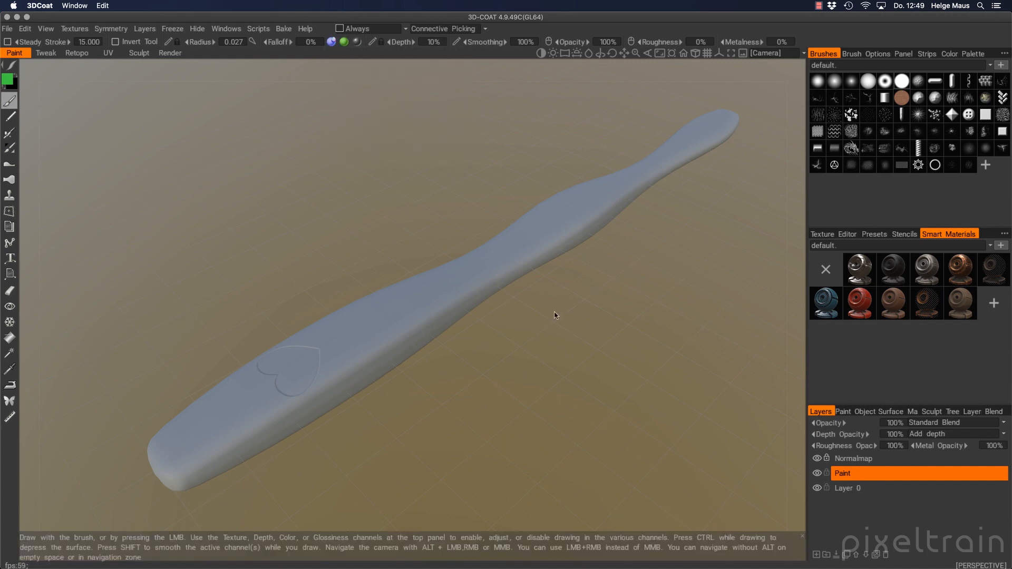
click(8, 28)
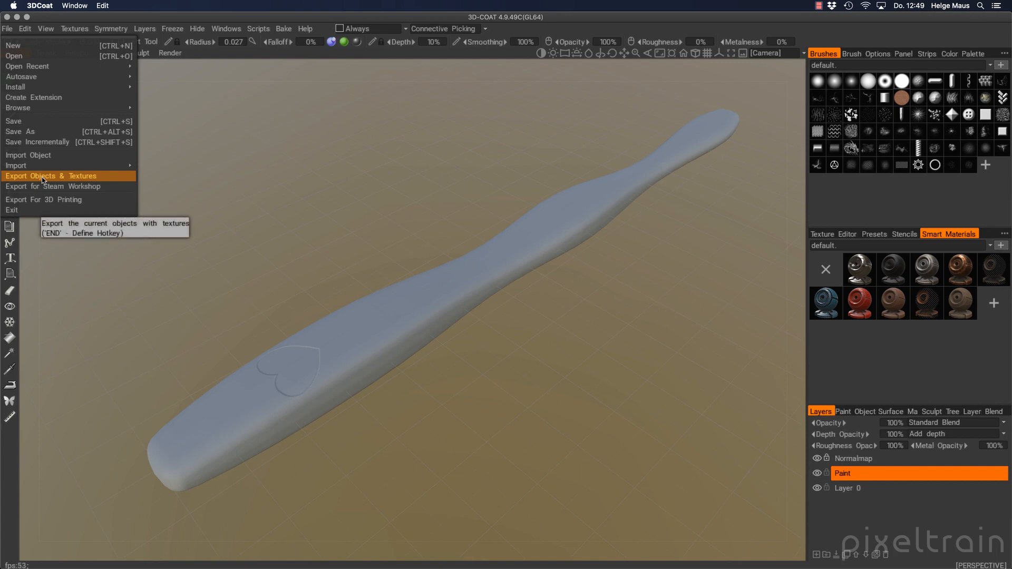
click(84, 31)
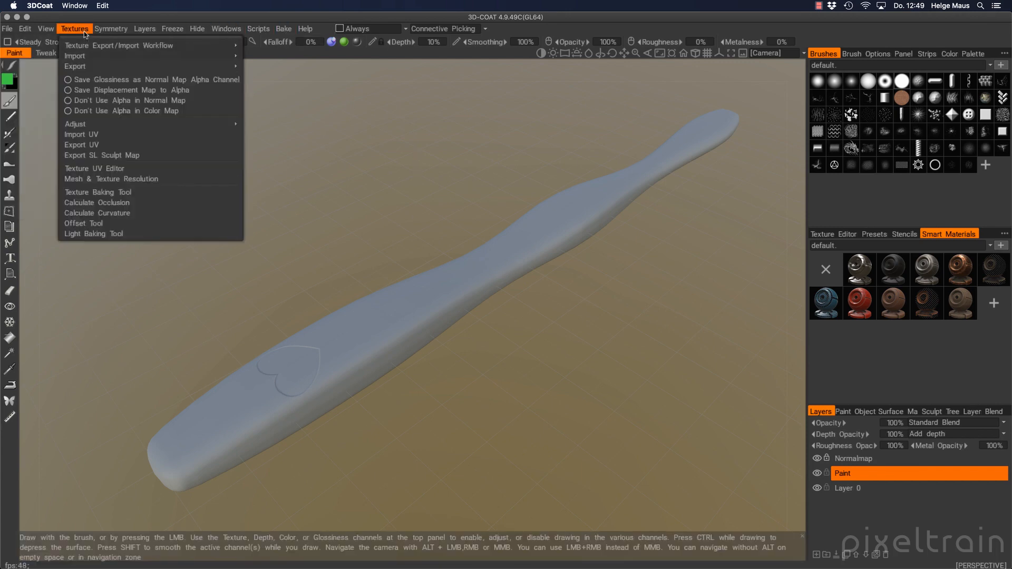
mouse_move(158, 66)
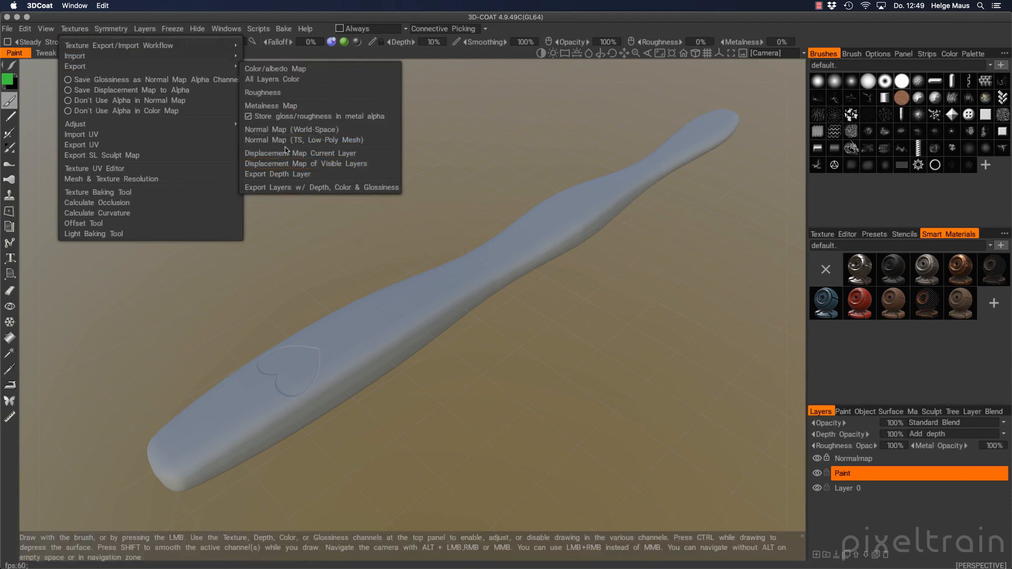
Export the tangent-space low-poly normal map into a new _from_3dc folder inside Tut_Toothbrush_v01
click(358, 140)
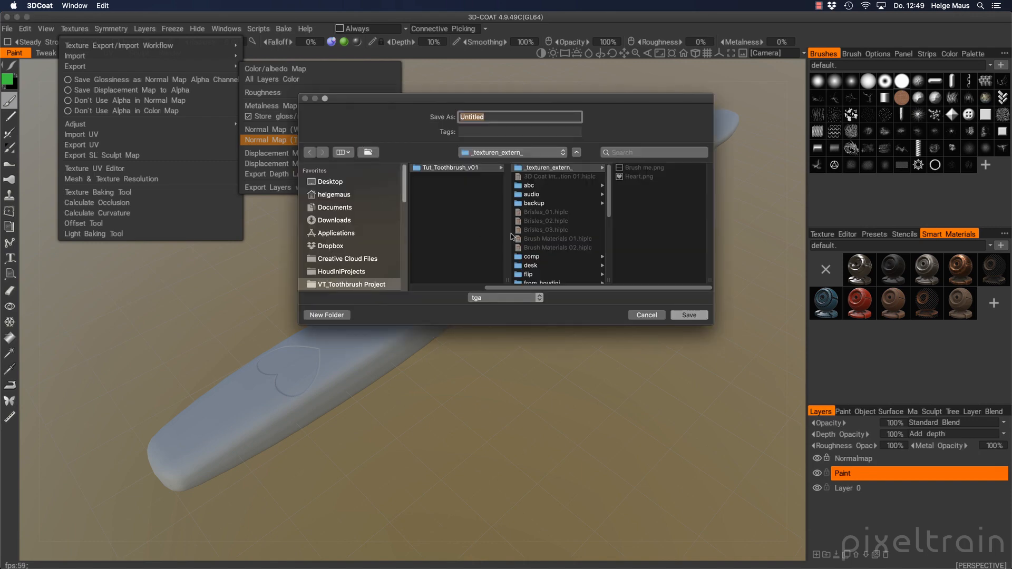
scroll(556, 190, down, 5)
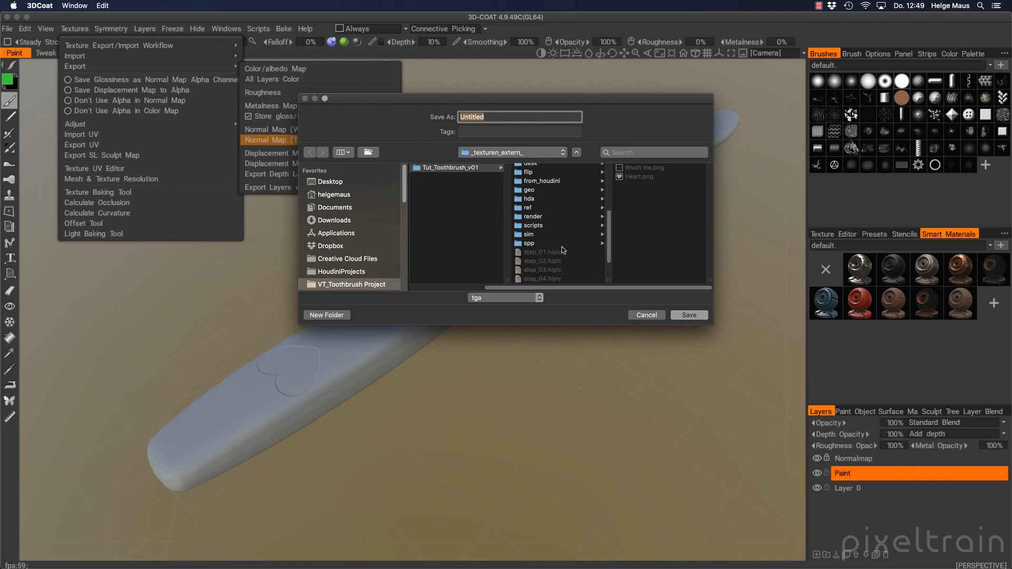
scroll(563, 249, down, 3)
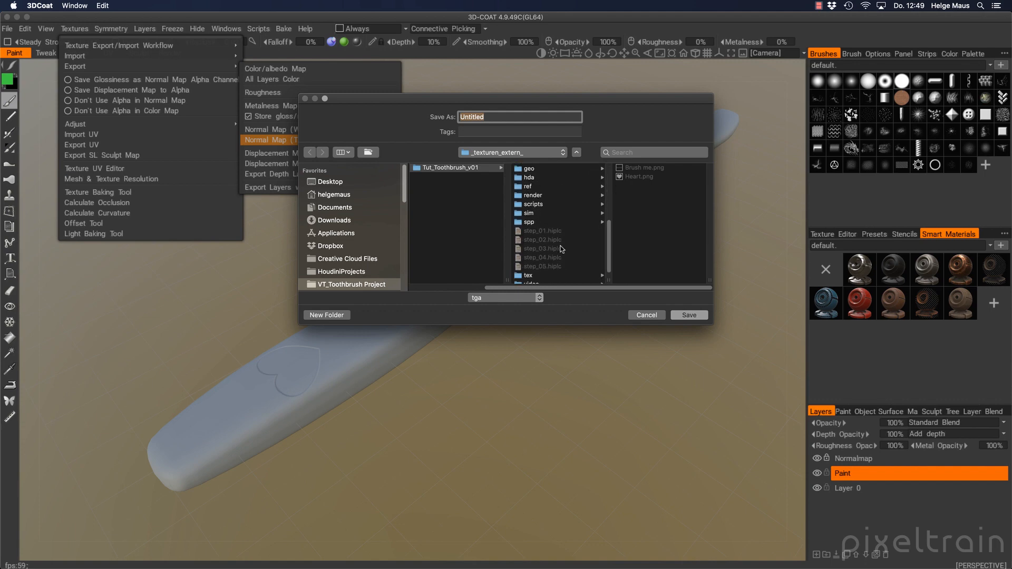
scroll(561, 249, up, 8)
click(426, 167)
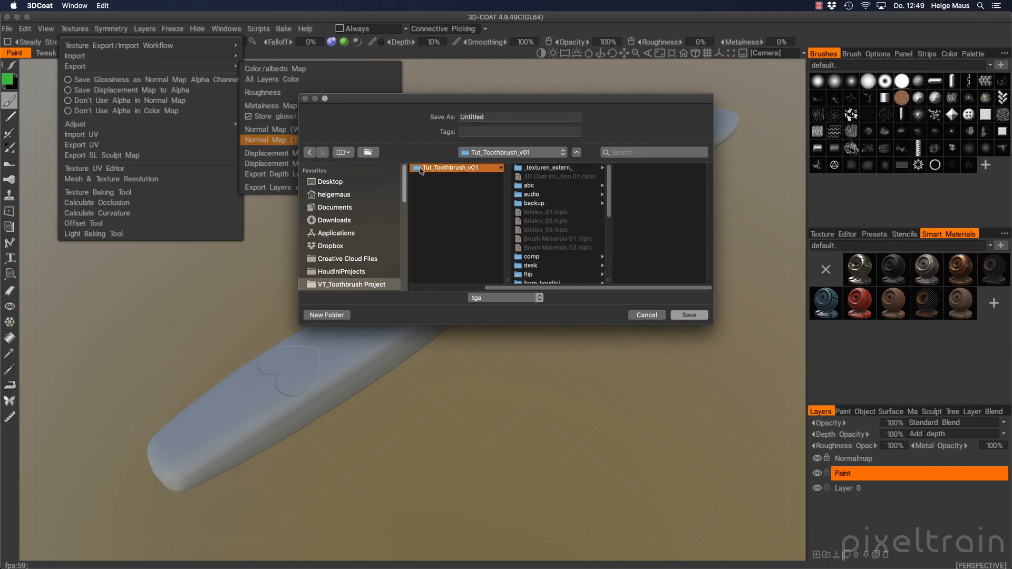
click(327, 315)
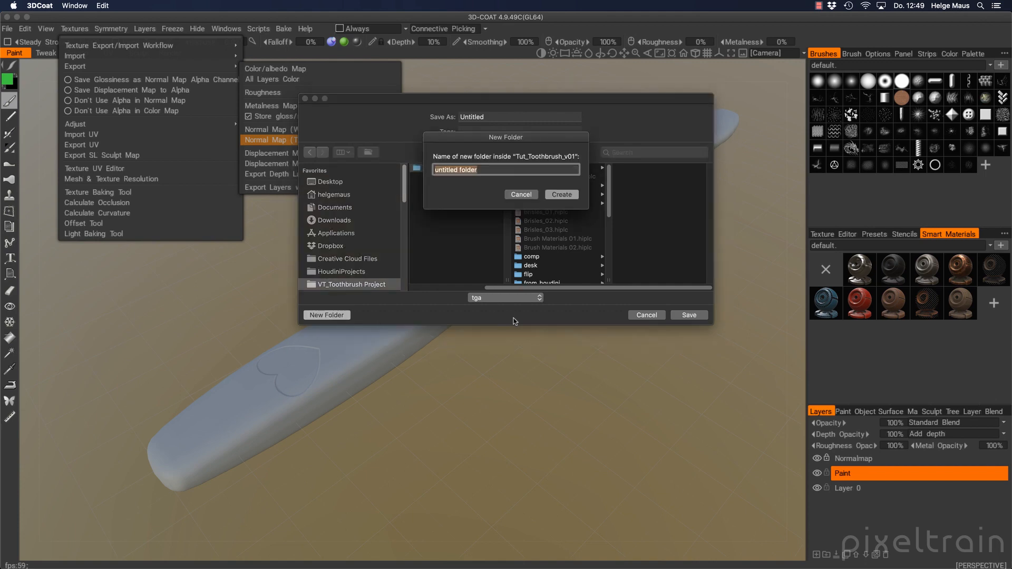
text(_from_3dc)
click(560, 195)
Name the file Normals, switch the format from tga to png, and save
double_click(511, 116)
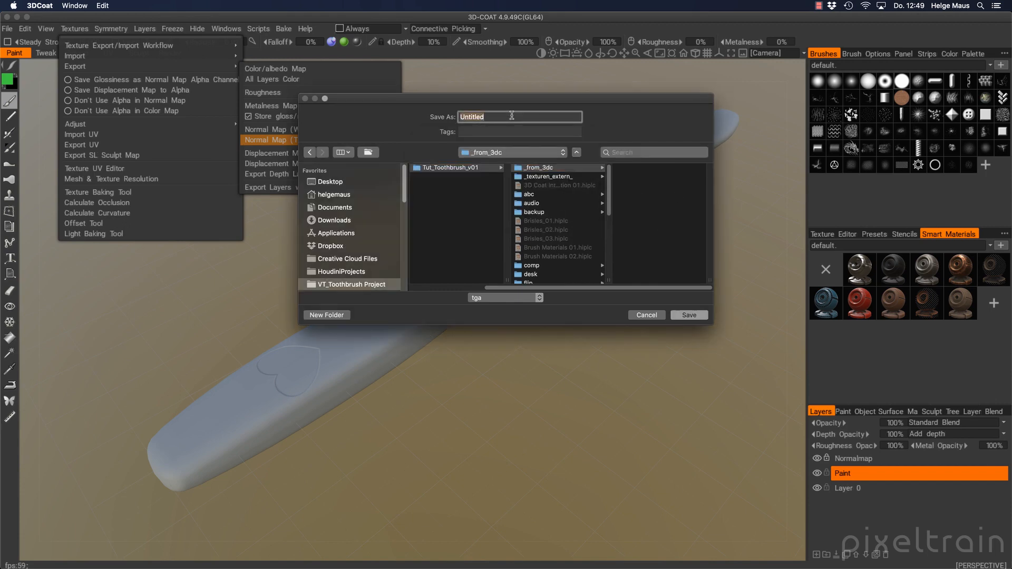
text(Normals)
click(516, 299)
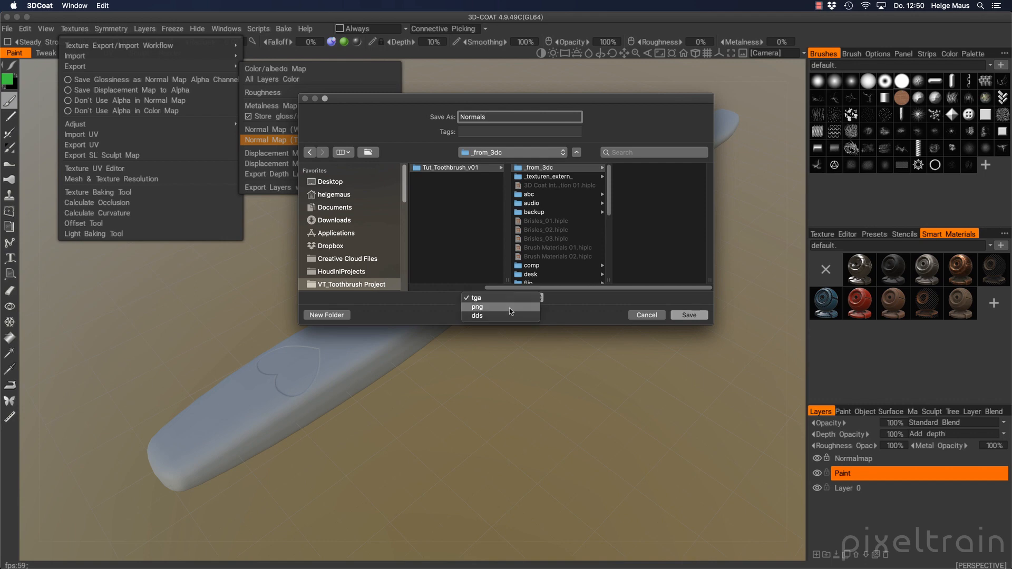
click(477, 307)
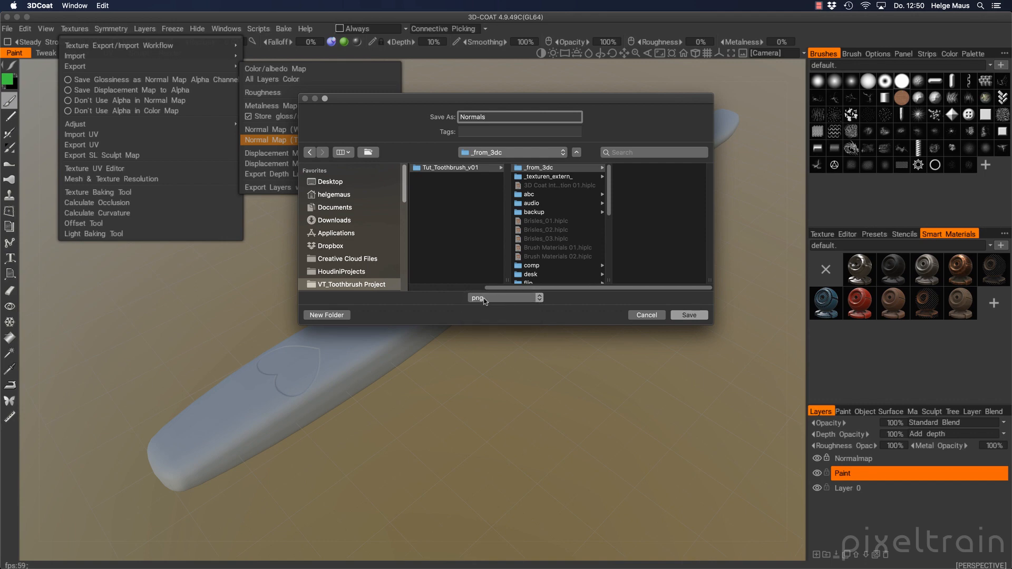
click(701, 317)
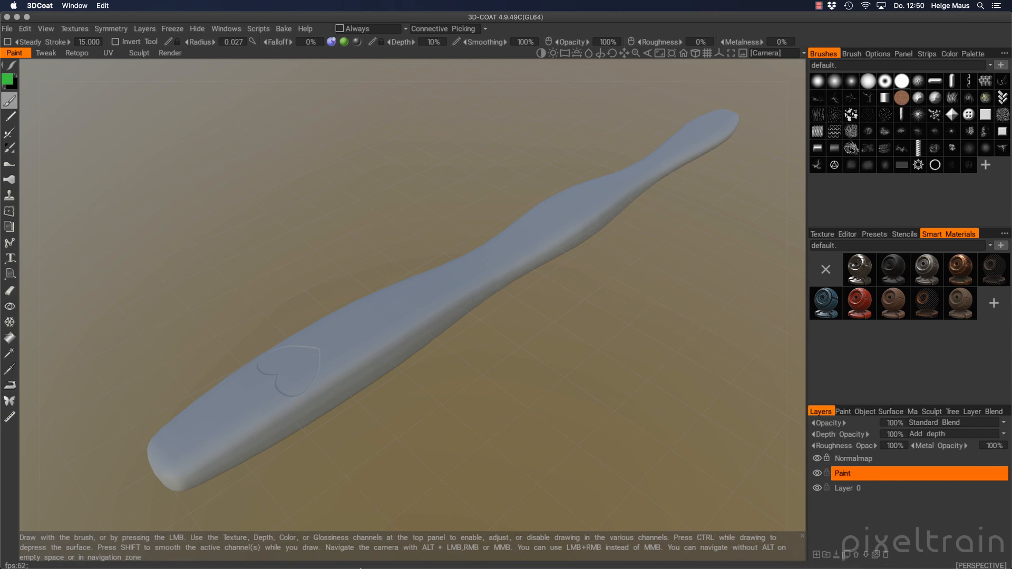
In Houdini's Brush1 material network, place a new Principled Shader beside Wood_Mantra
mouse_move(378, 564)
click(424, 563)
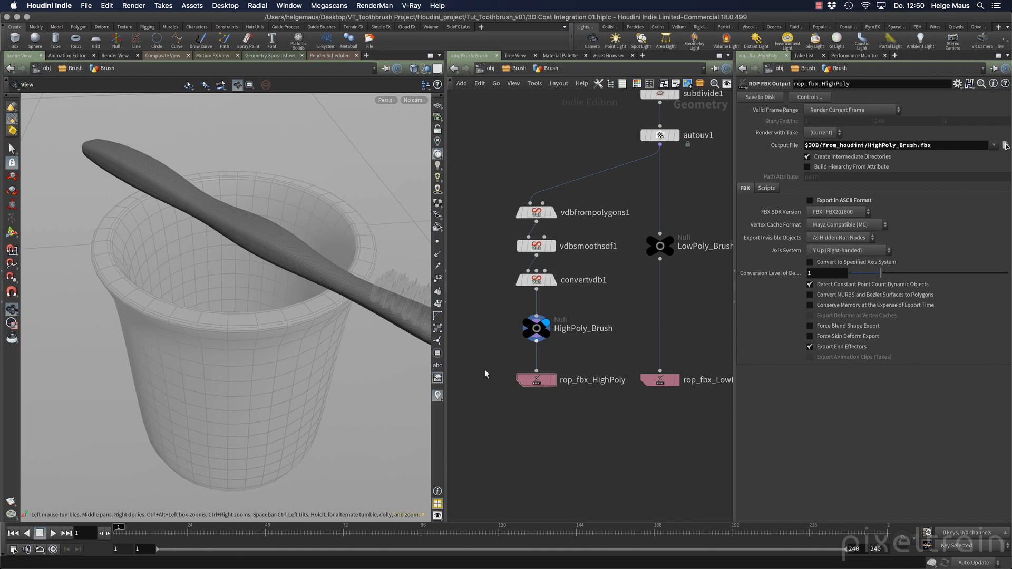
click(519, 68)
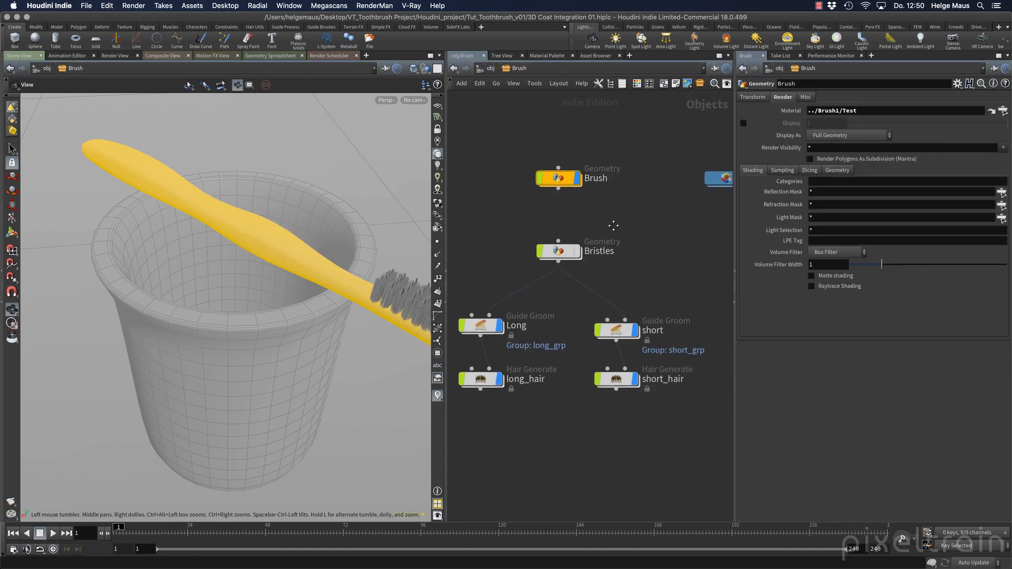
double_click(665, 187)
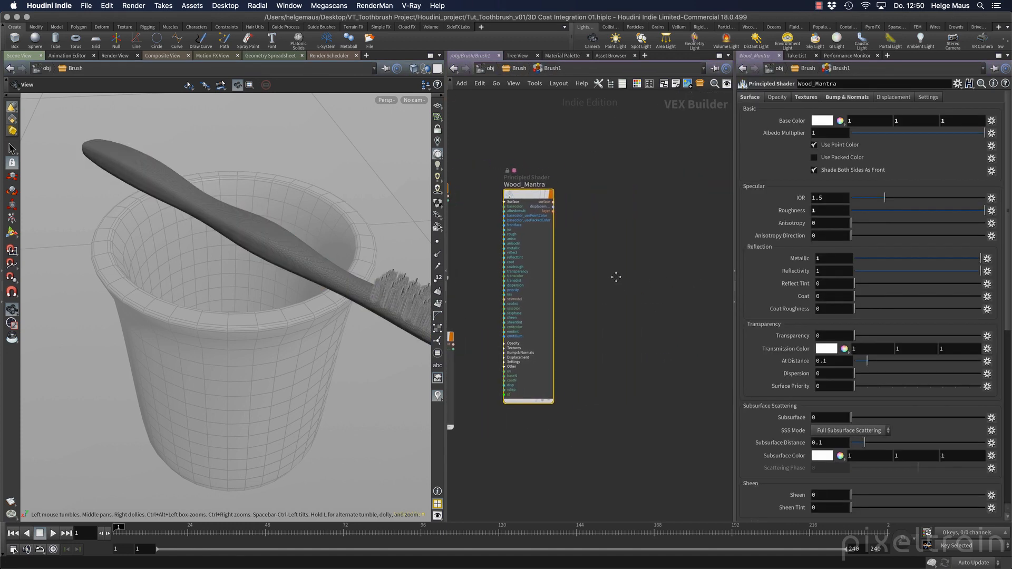
key(Tab)
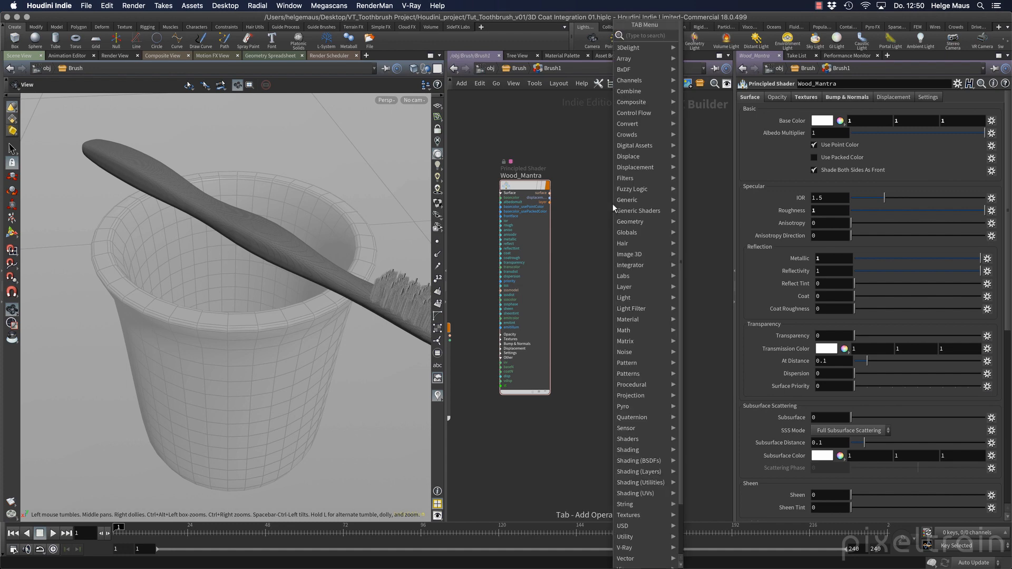
text(prin)
key(Down)
key(Return)
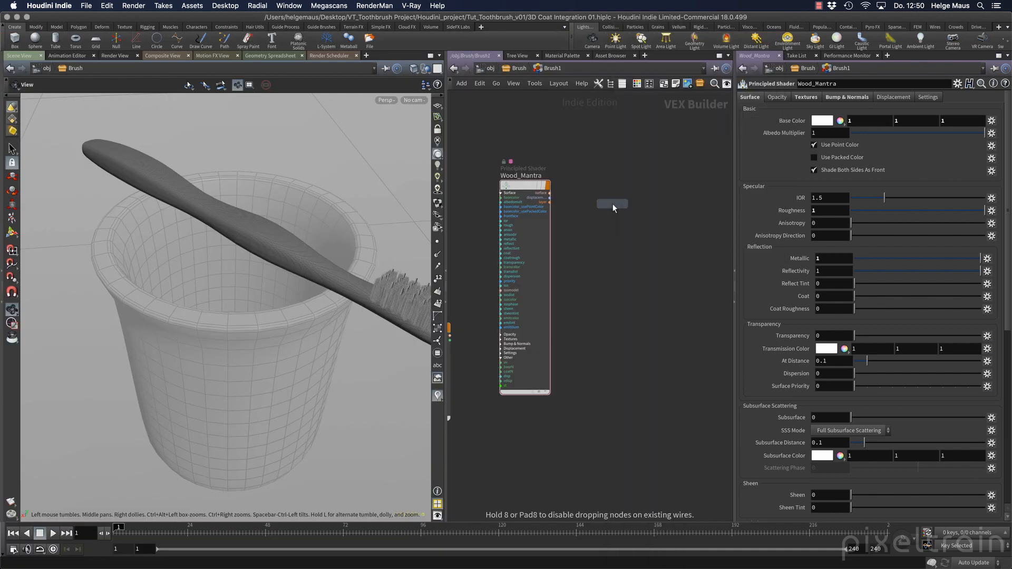
click(613, 203)
Rename the new shader node to Wood_from_3dcoat
drag(614, 208, 617, 195)
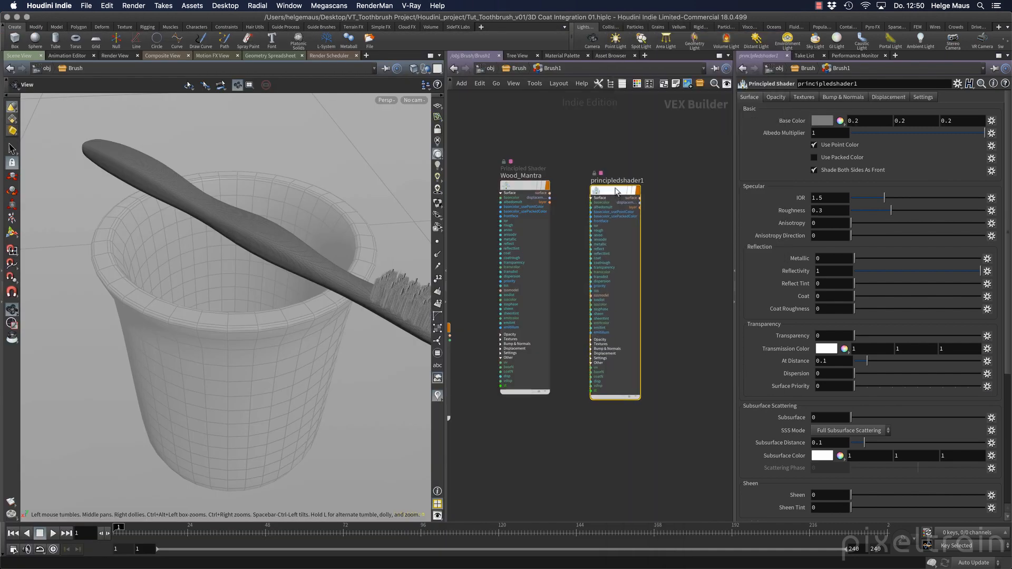
double_click(617, 181)
text(W)
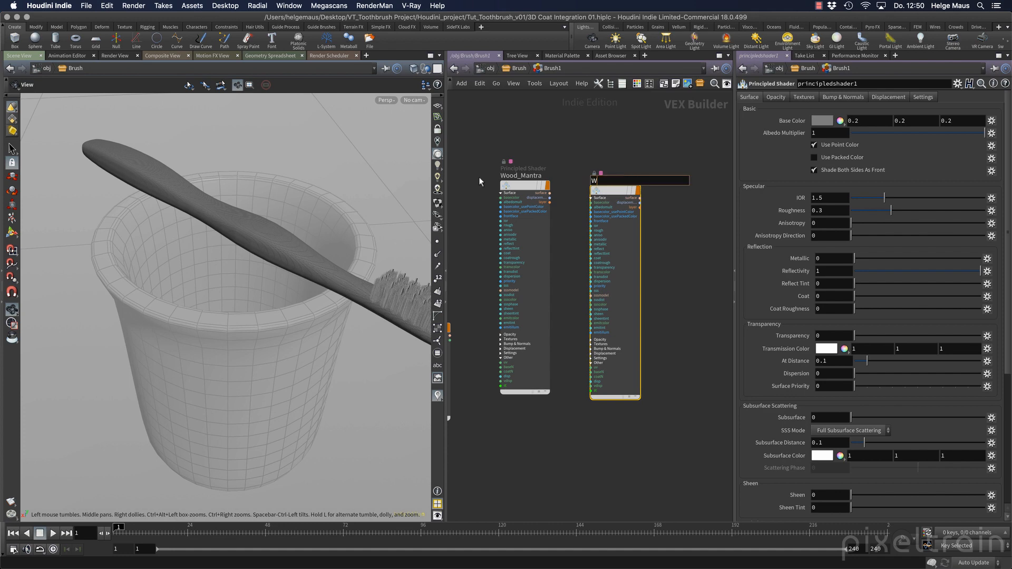
text(ood_)
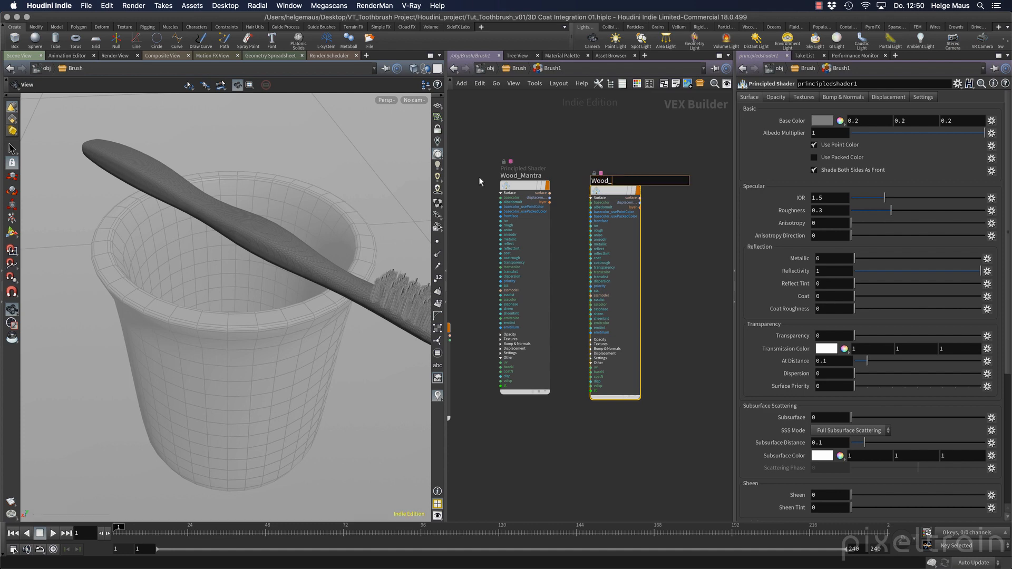
text(from_3dcoat)
key(Return)
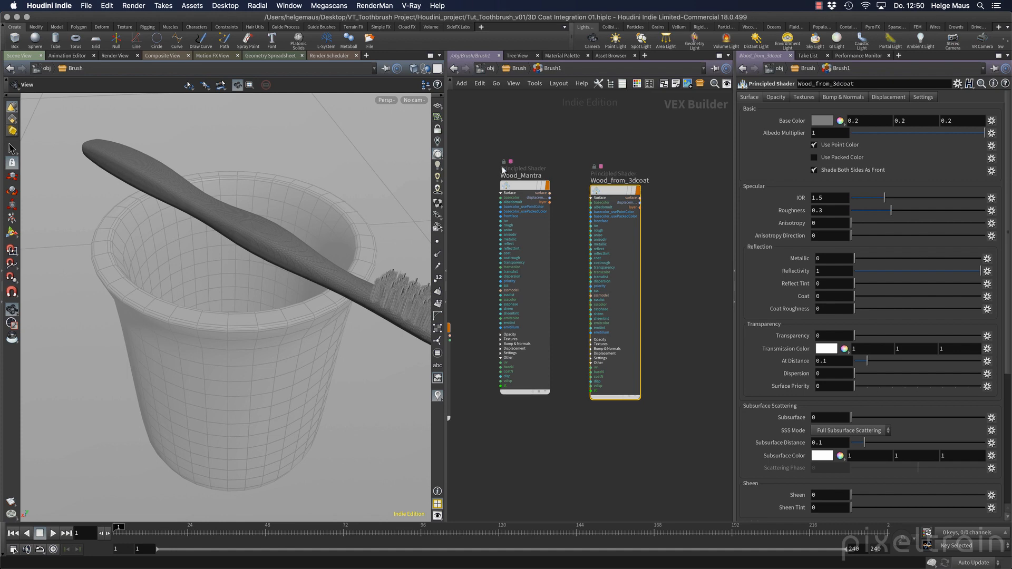
Give Wood_from_3dcoat a pale peach base colour
click(824, 122)
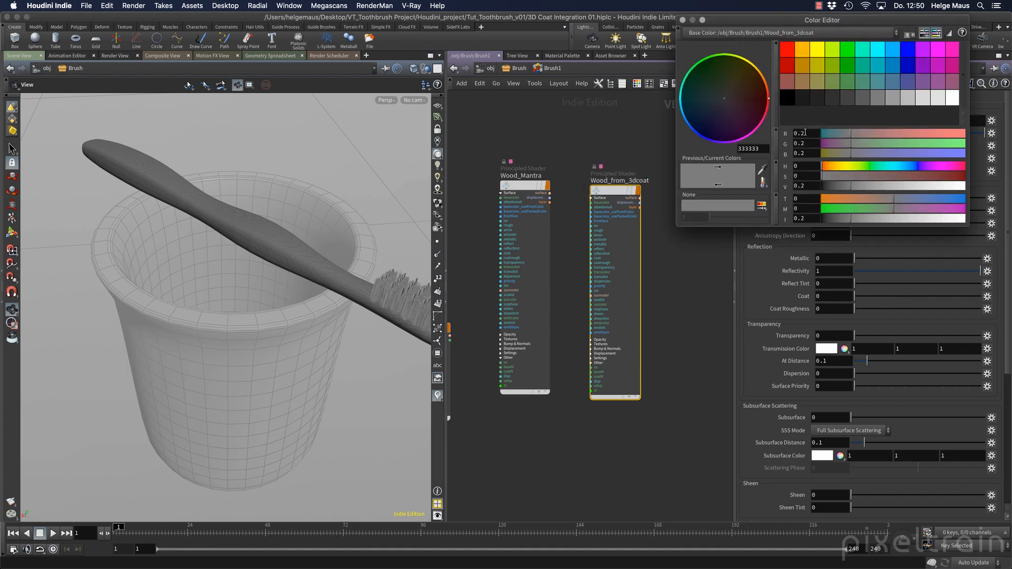
click(805, 56)
drag(944, 176, 872, 176)
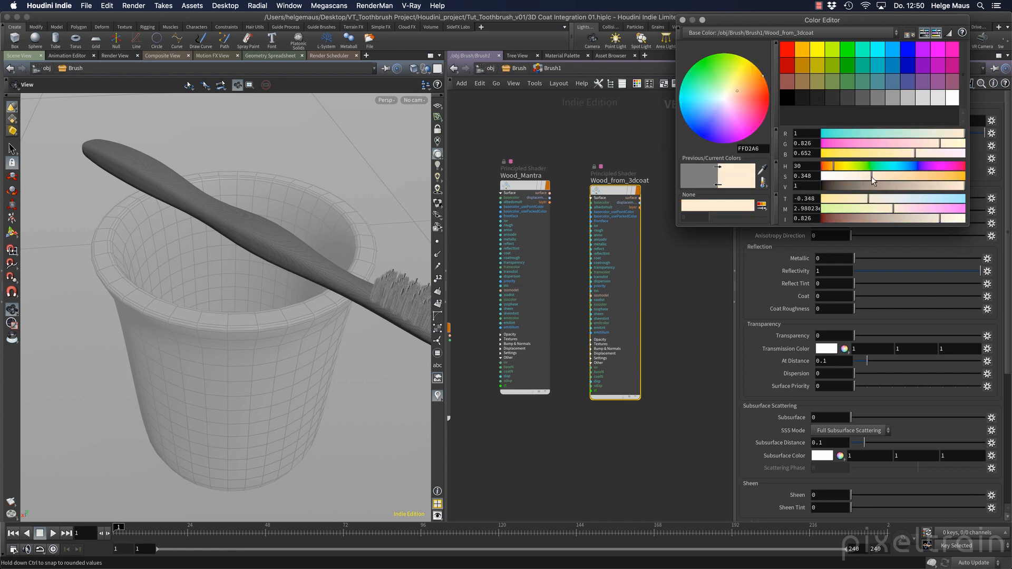
click(682, 20)
drag(615, 188, 629, 187)
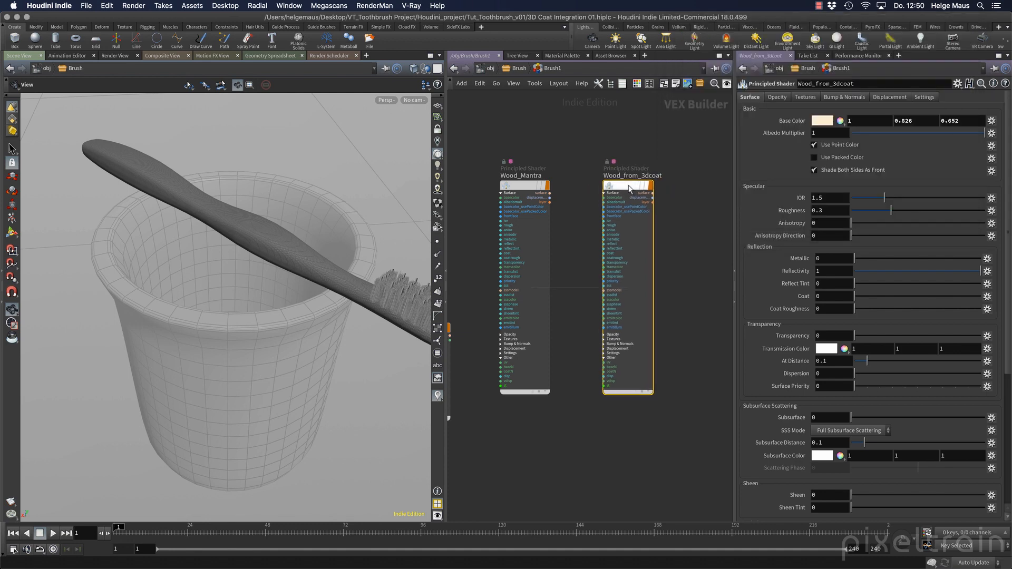
Assign obj/Brush/Brush1/Wood_from_3dcoat as the Brush geometry's material
click(520, 68)
click(506, 185)
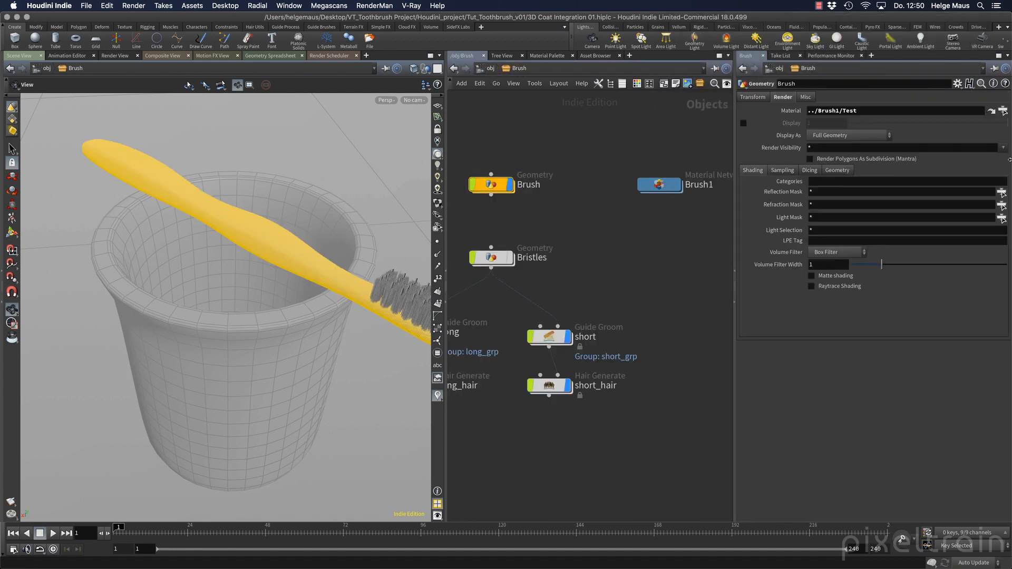
click(1003, 112)
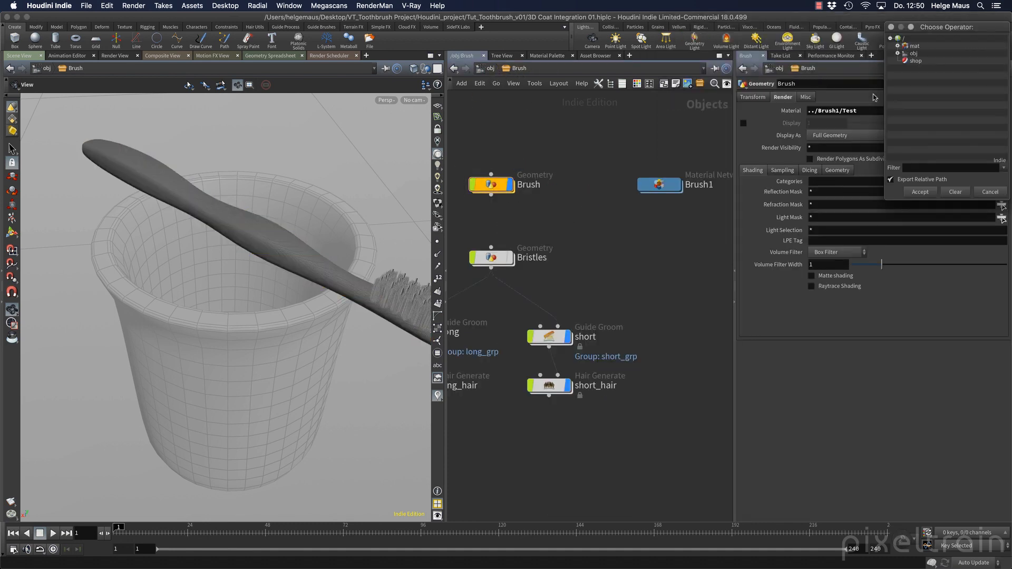
click(898, 60)
click(905, 67)
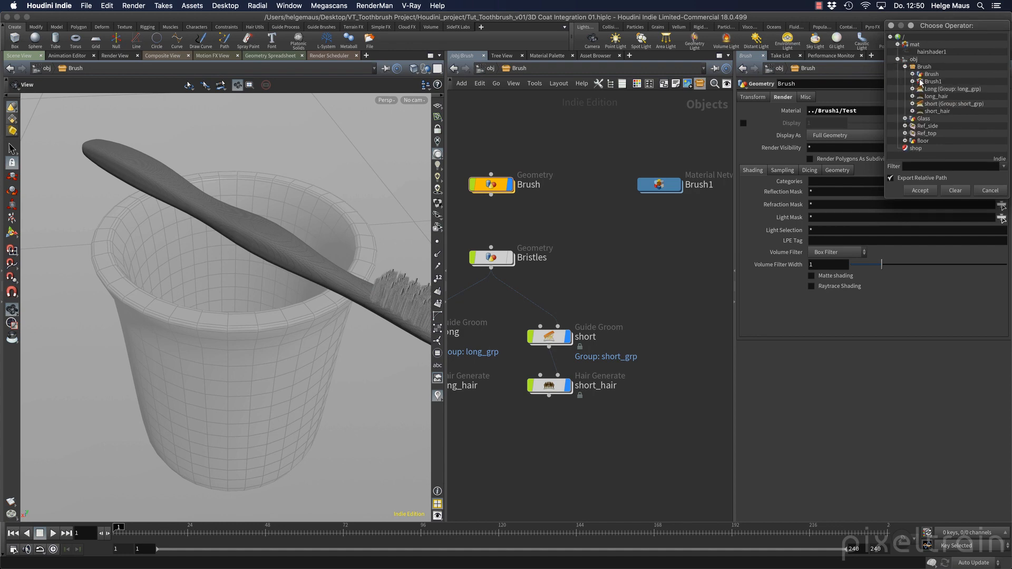
click(912, 74)
click(912, 88)
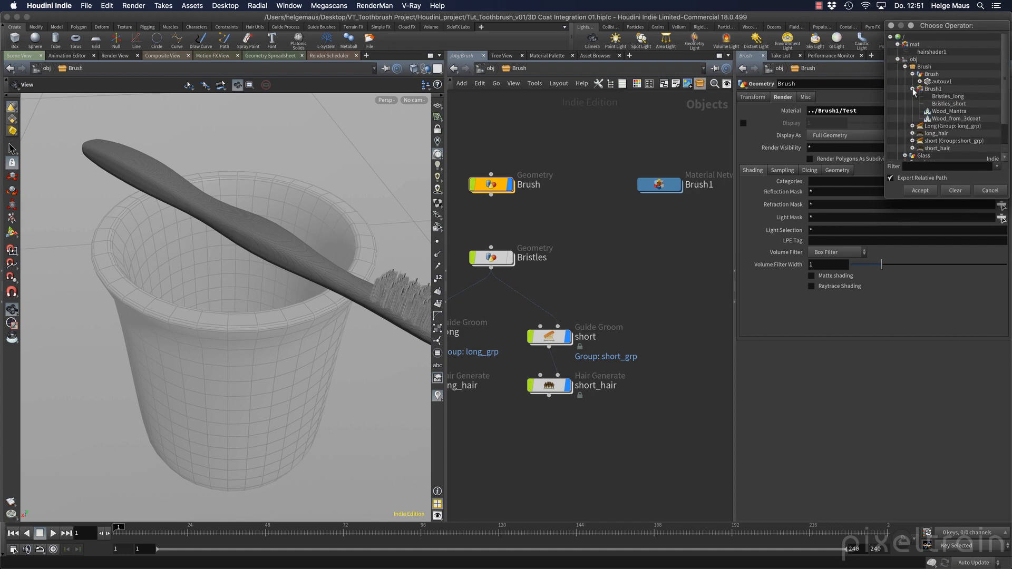
click(953, 119)
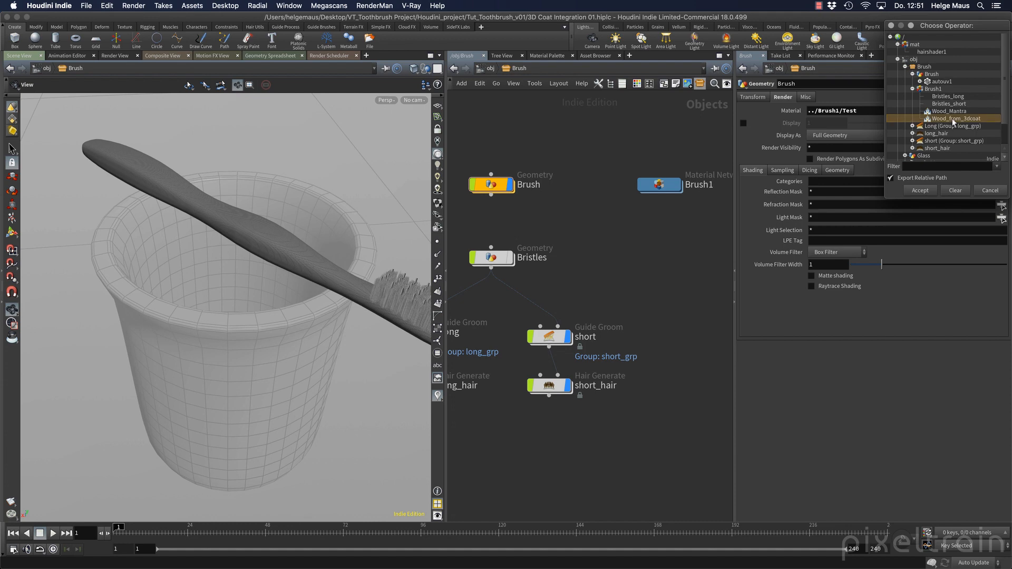
click(921, 191)
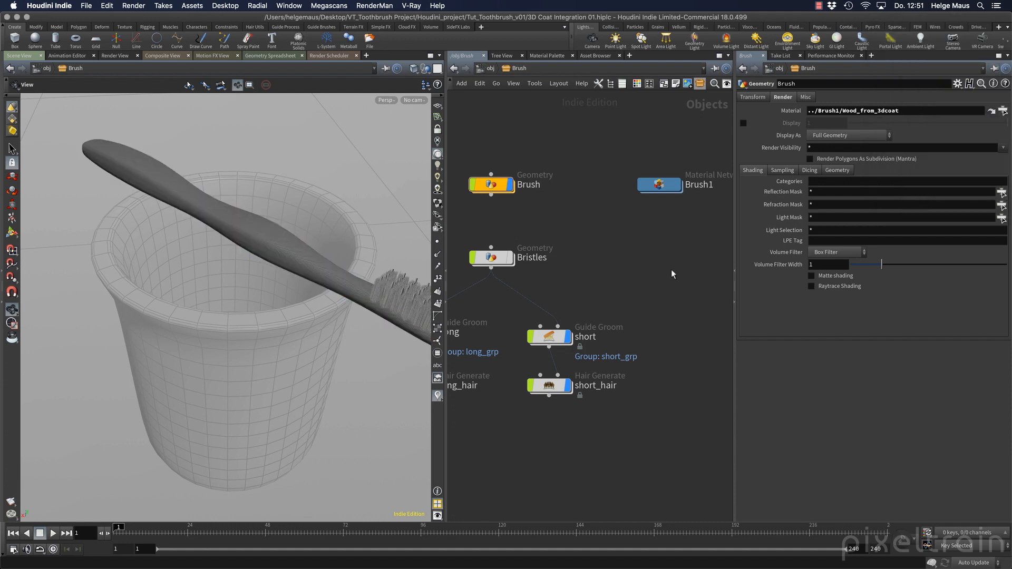
mouse_move(274, 317)
mouse_down()
mouse_move(239, 308)
mouse_move(303, 293)
mouse_move(280, 283)
mouse_move(339, 279)
mouse_up()
Run an interactive Mantra render in Render View, restricted to a region around the handle, then stop it
click(115, 55)
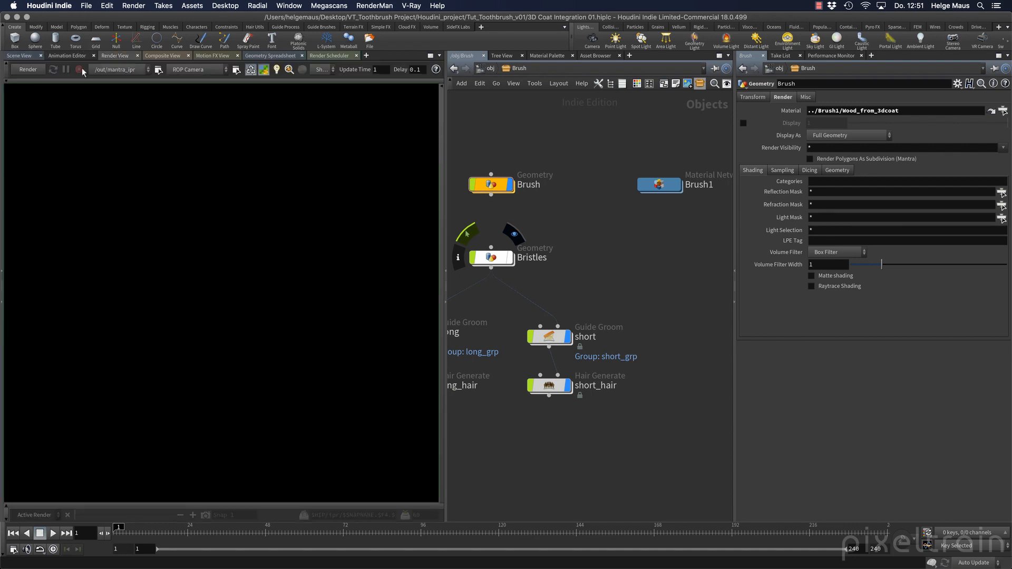
click(28, 70)
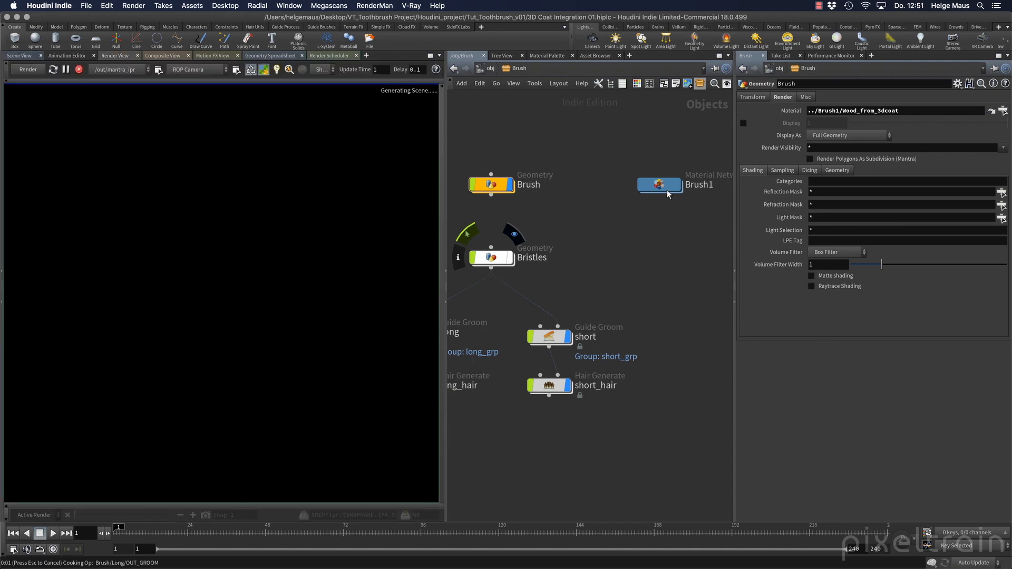
double_click(658, 184)
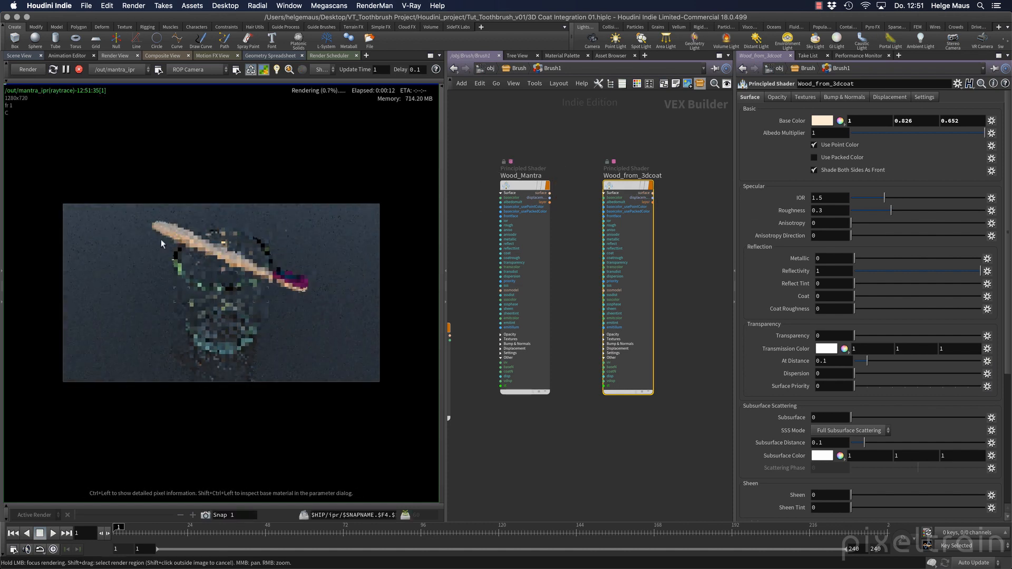
scroll(165, 232, up, 5)
scroll(165, 232, up, 4)
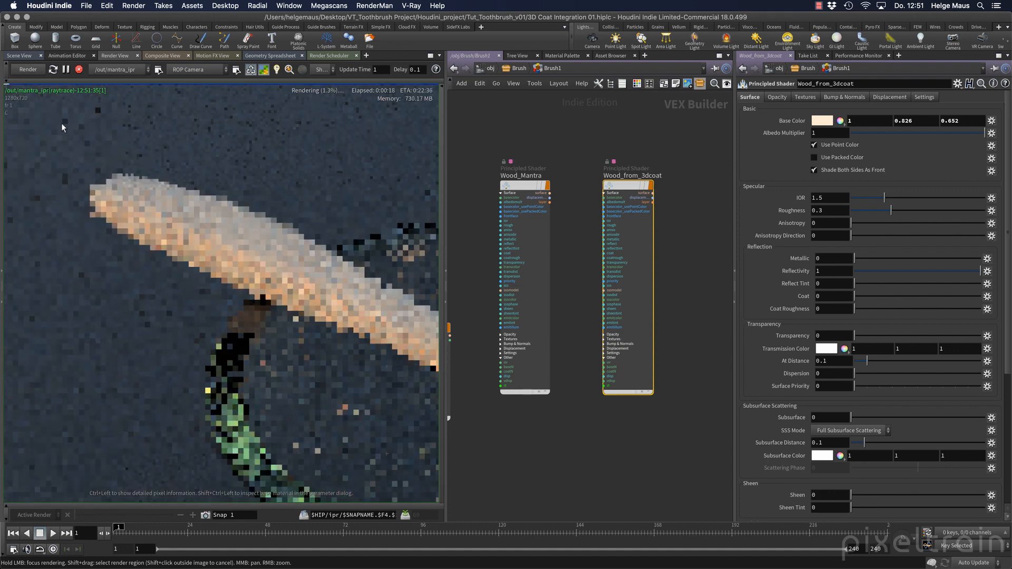
shift+drag(62, 121, 421, 369)
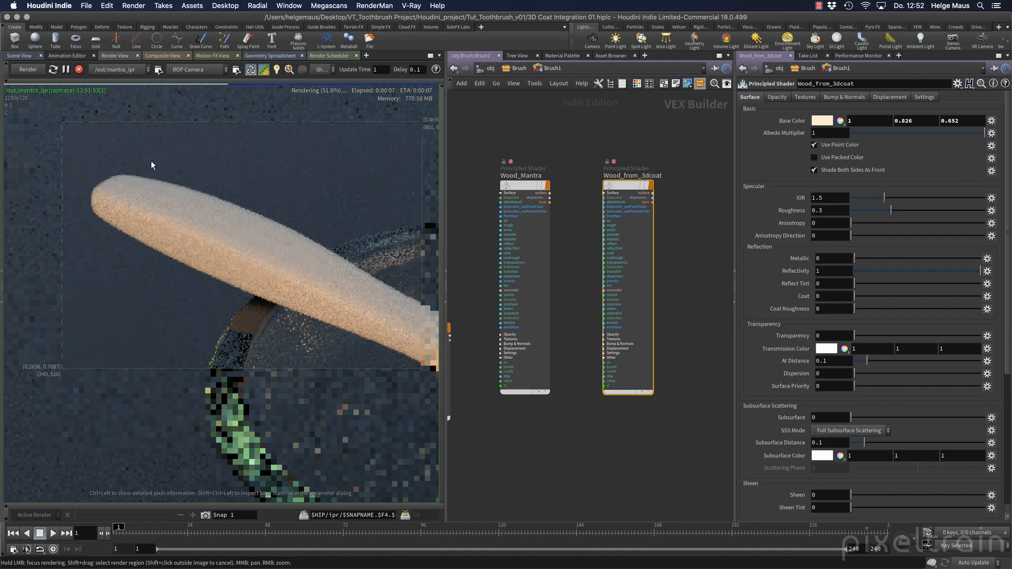
click(79, 69)
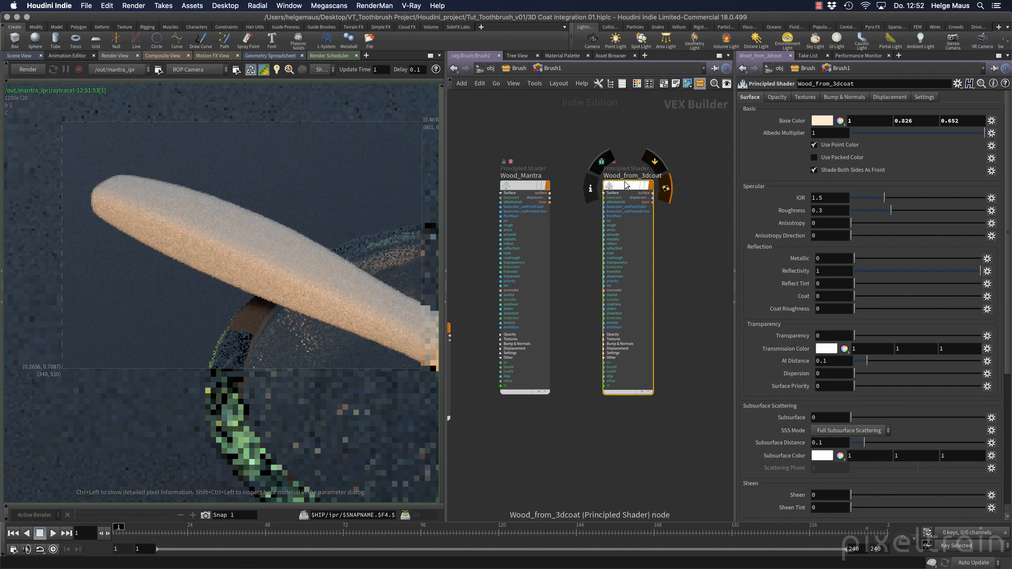
Enable Bump & Normals on Wood_from_3dcoat using _from_3dc/Normals.png, and re-render
mouse_move(628, 189)
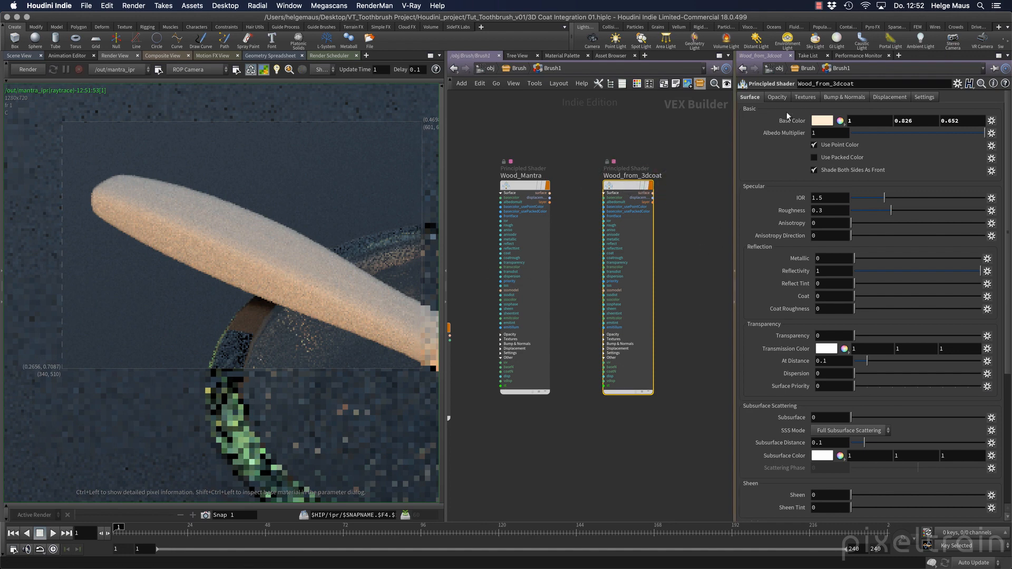
click(841, 98)
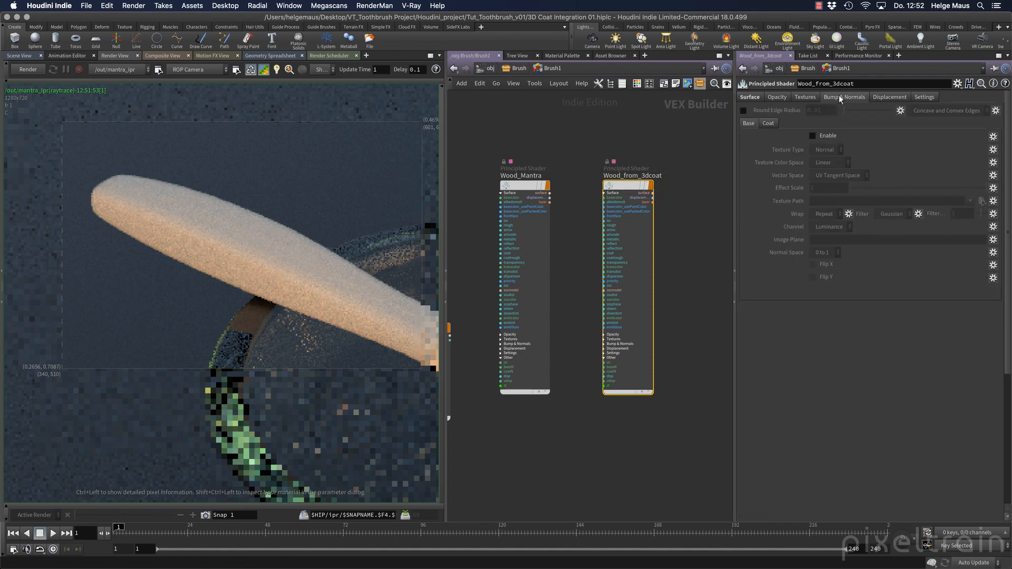
click(813, 136)
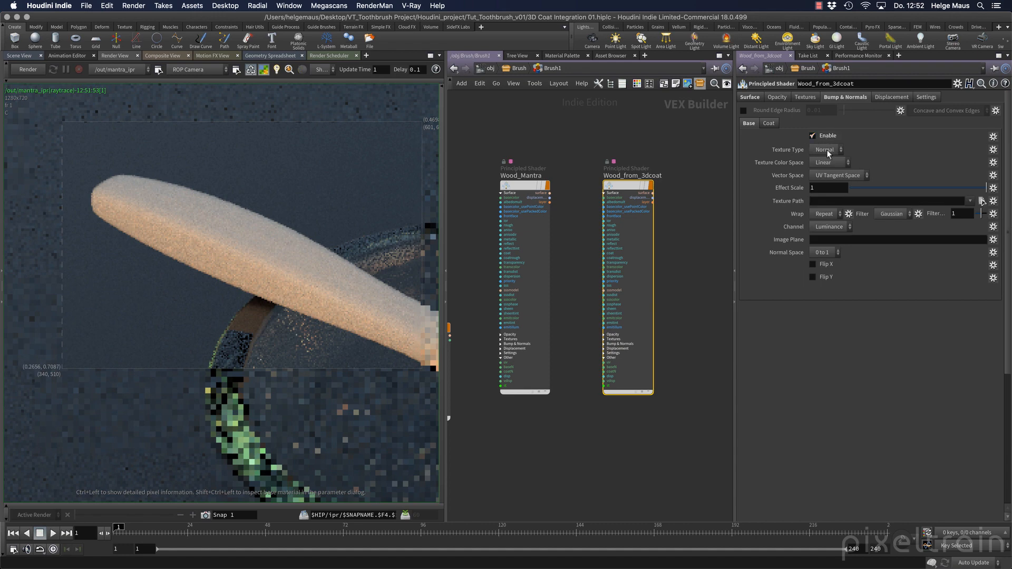
click(980, 201)
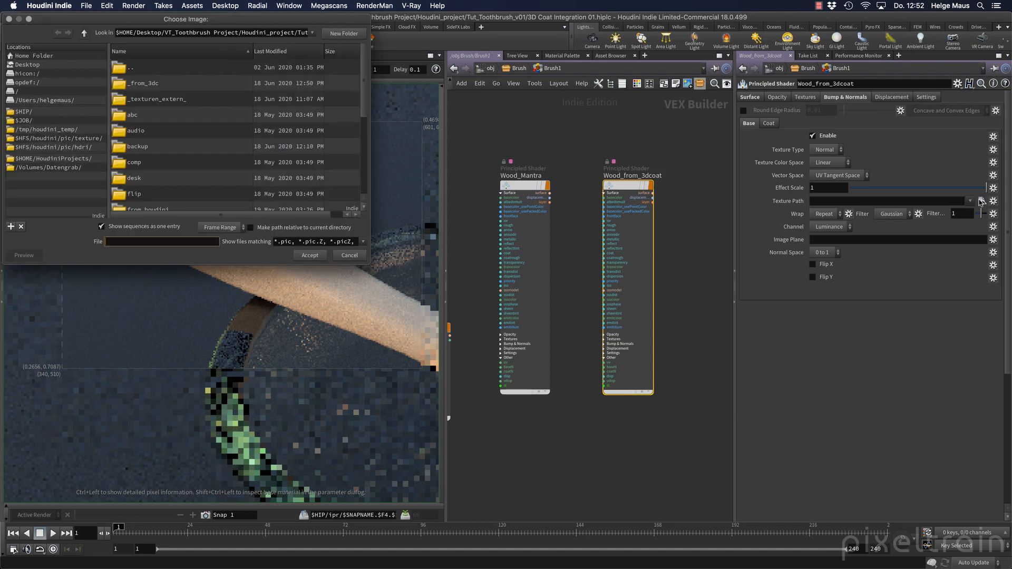
double_click(128, 84)
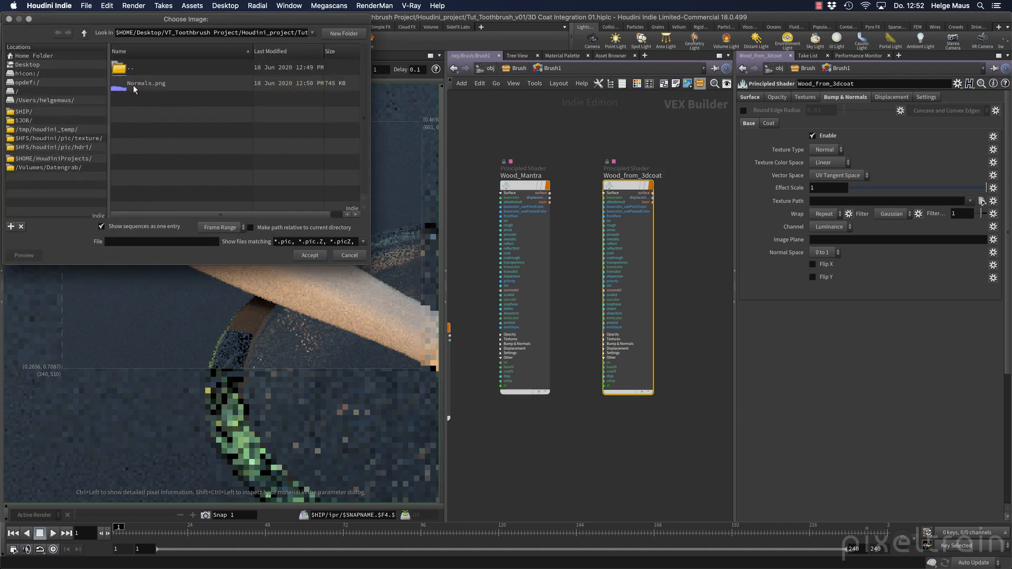
click(167, 83)
click(309, 255)
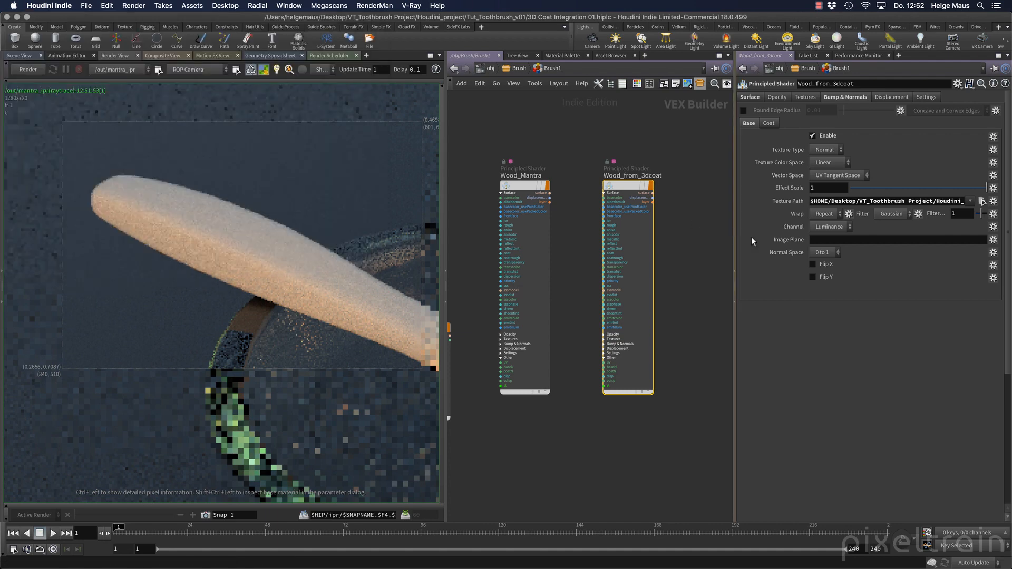
click(30, 69)
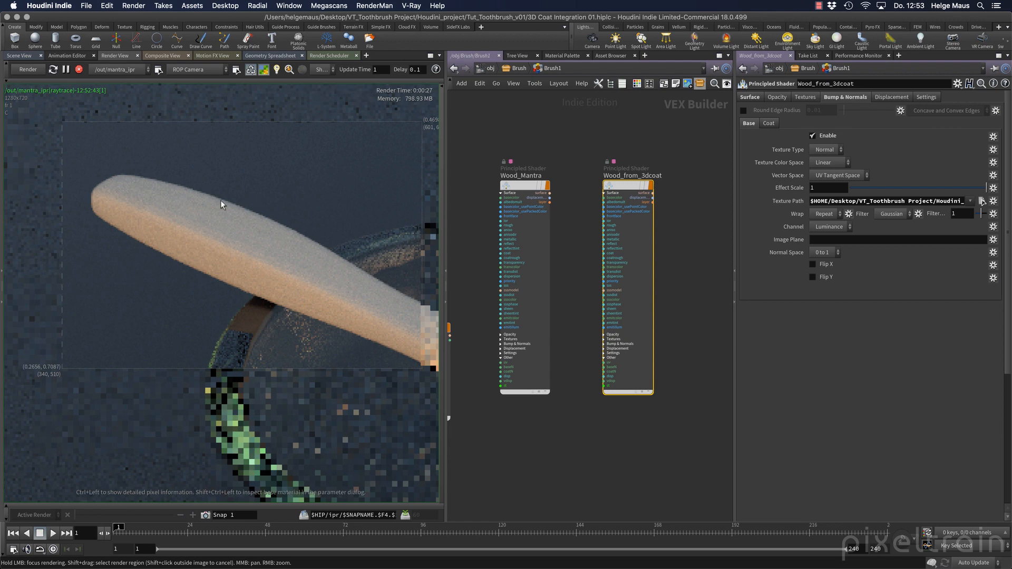
click(520, 69)
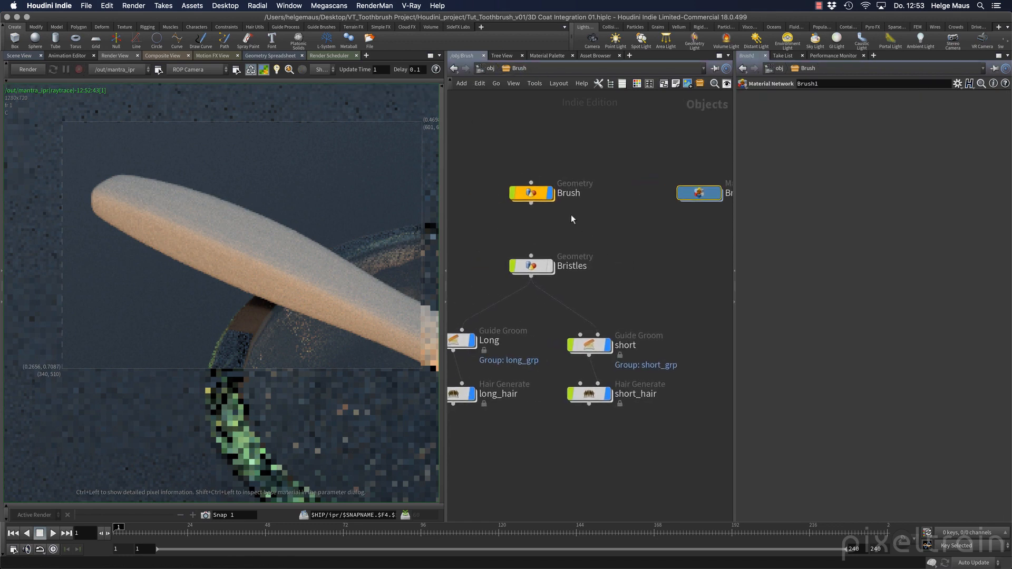
Set the display flag on LowPoly_Brush, restart the IPR render, and region-render a small area over the handle
double_click(530, 185)
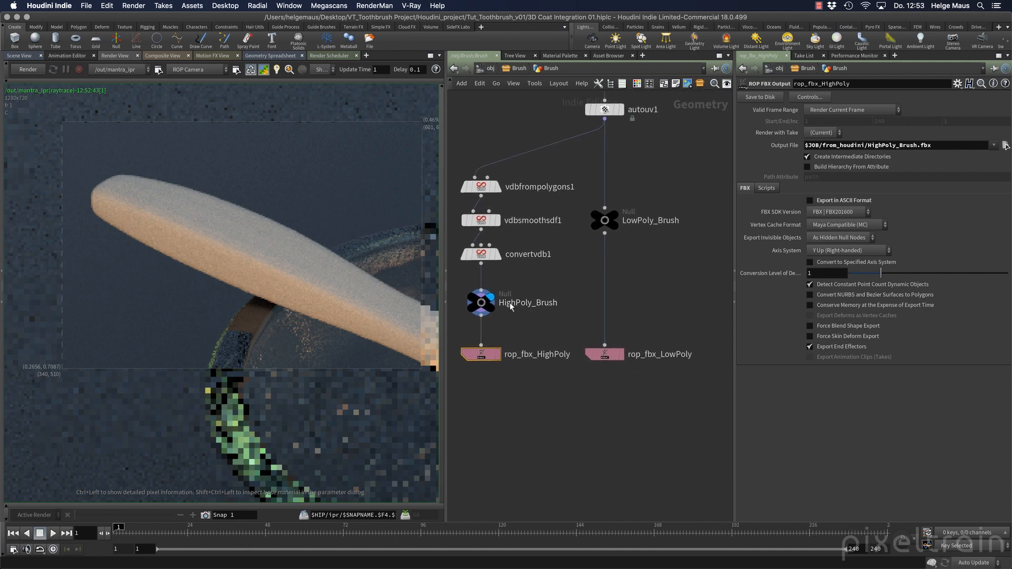
mouse_move(496, 290)
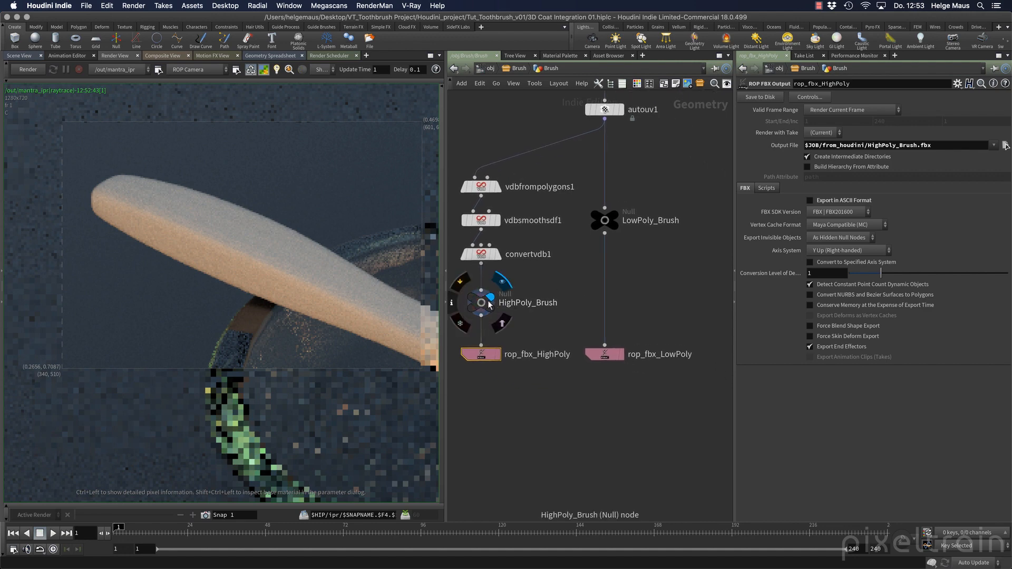
click(618, 215)
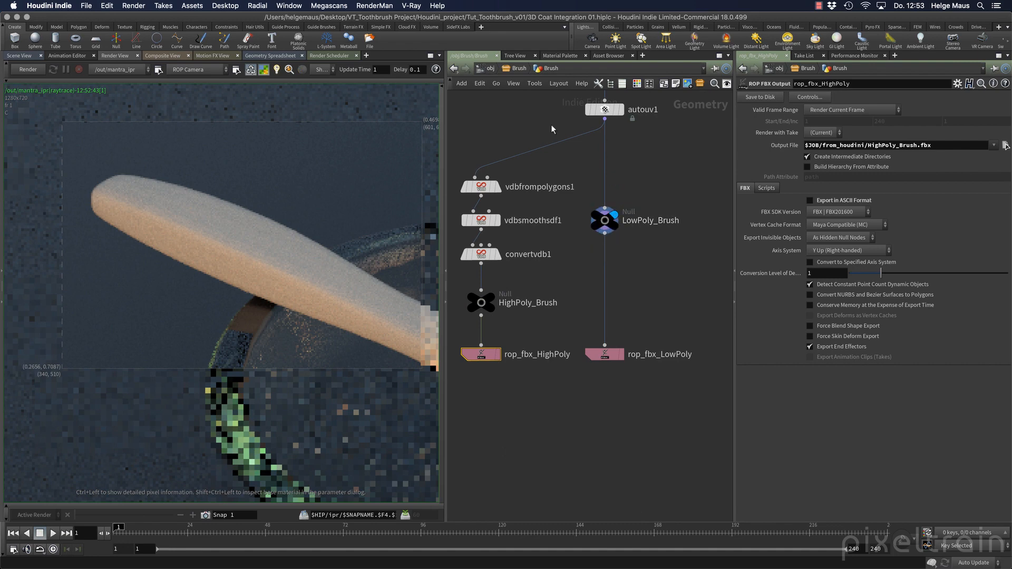
click(30, 71)
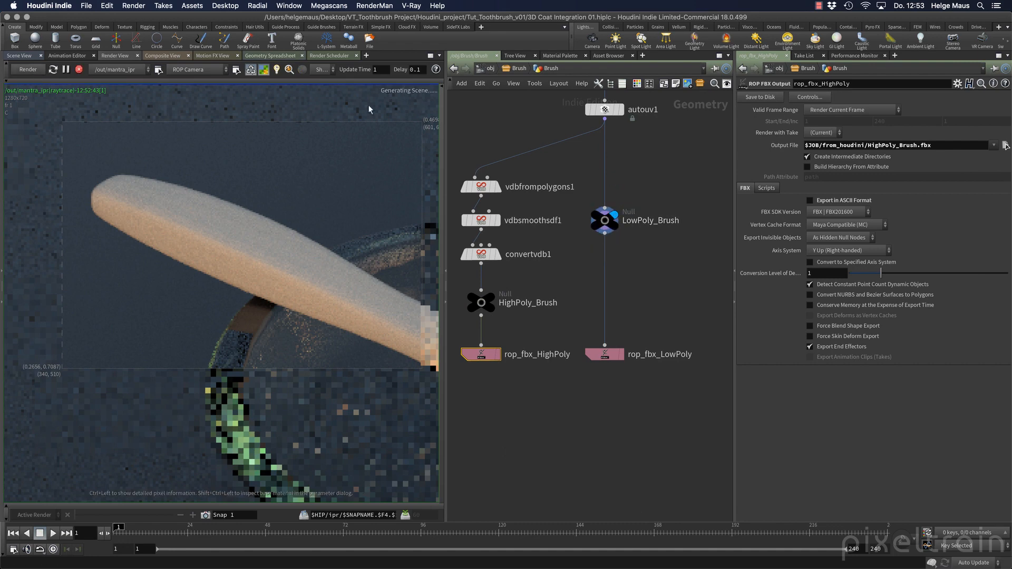
click(454, 70)
click(454, 69)
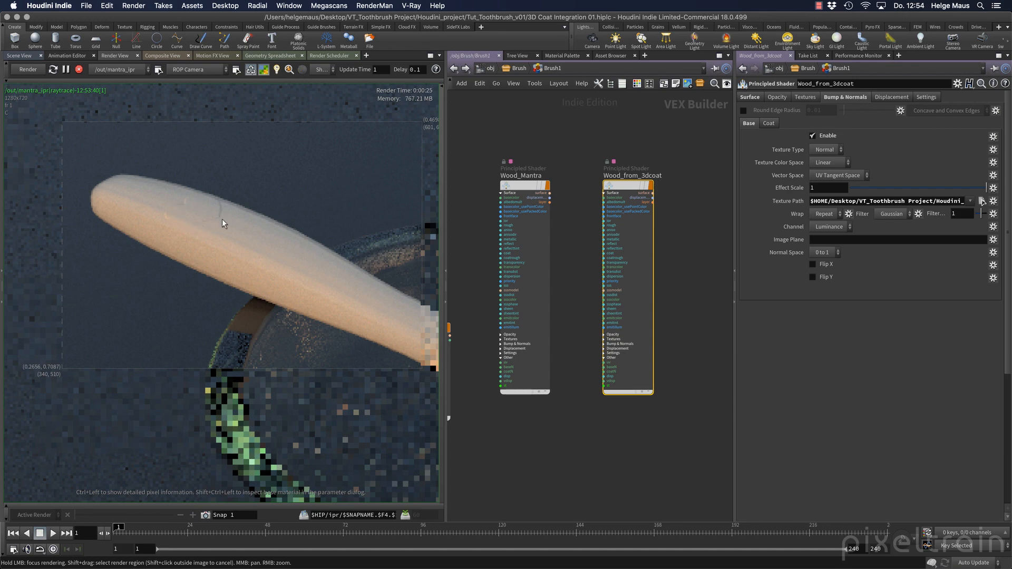
shift+drag(137, 157, 245, 266)
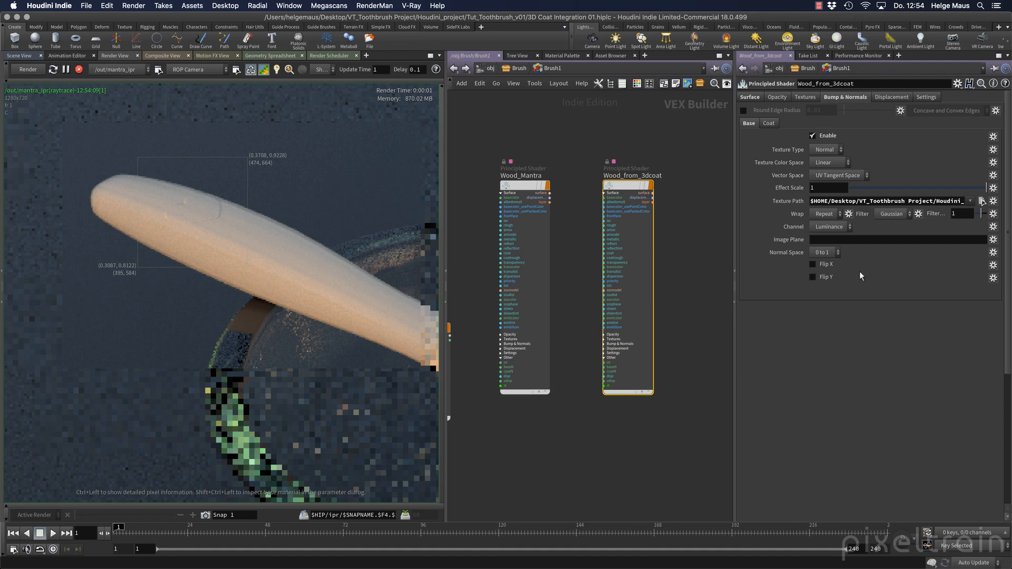
Enable Flip Y on the normal map, stop the IPR render, and orbit the model back in 3DCoat
click(826, 279)
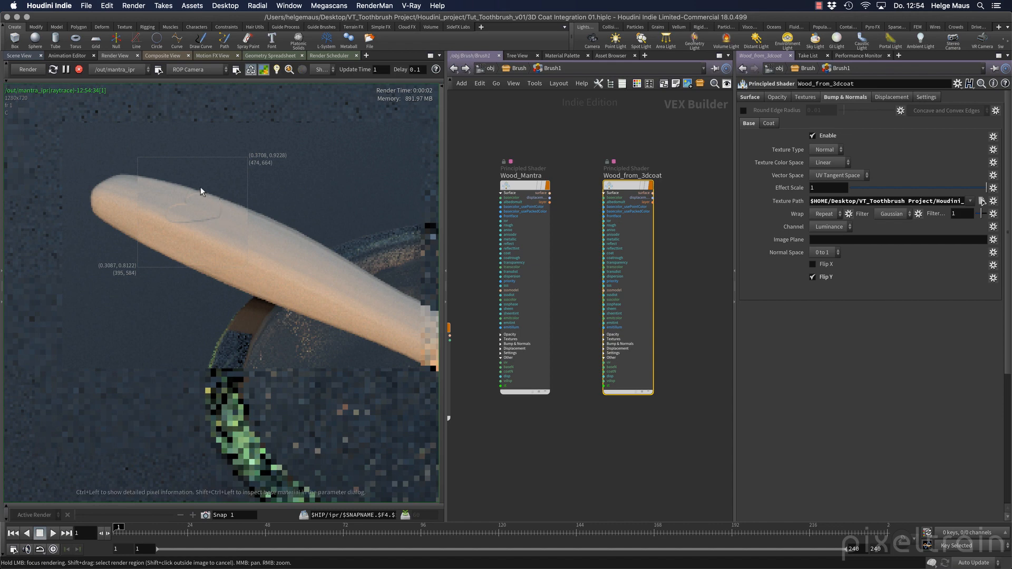
click(79, 70)
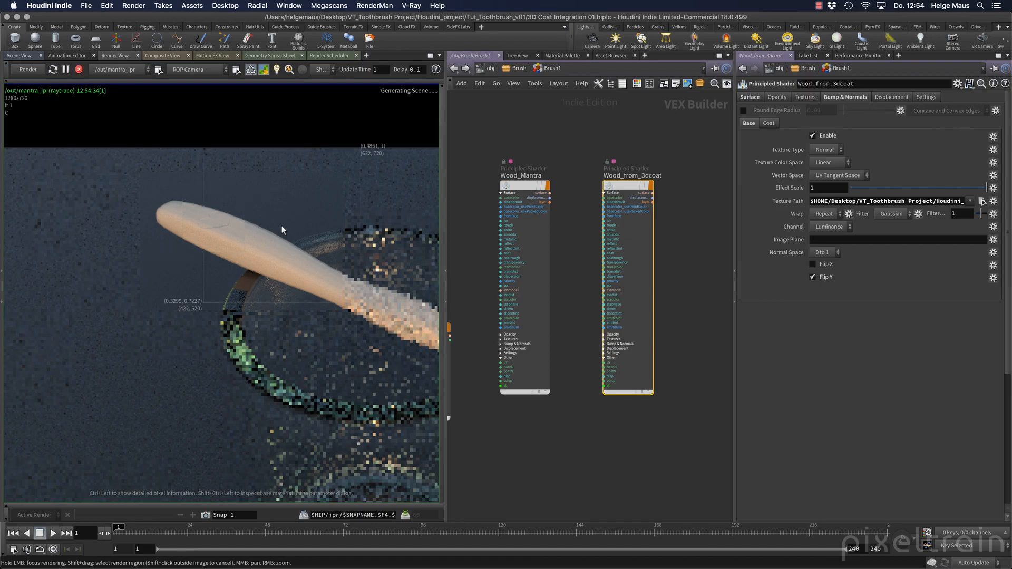
key(super+Tab)
alt+drag(417, 302, 392, 330)
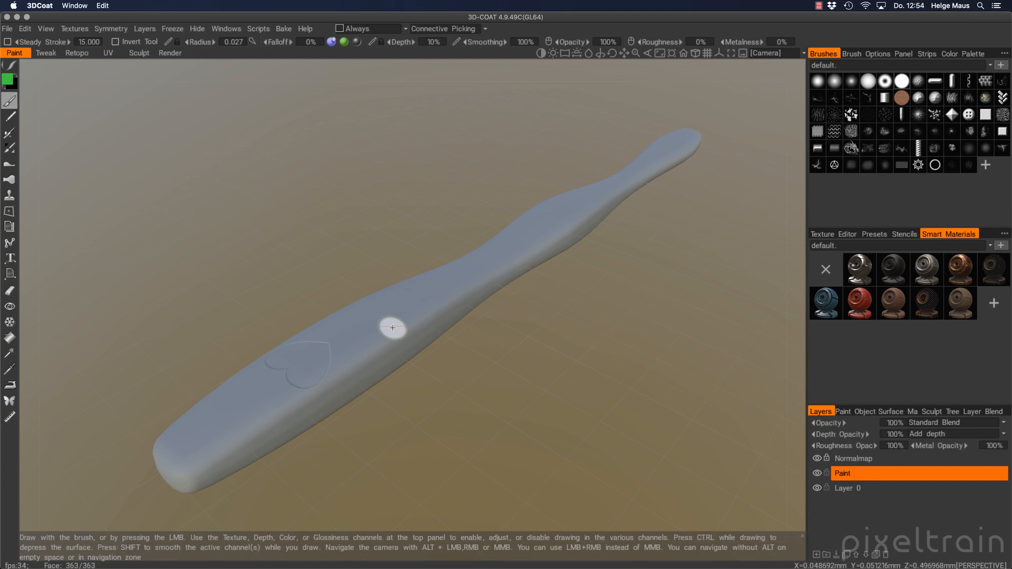
Open the Export Objects & Textures dialog for the toothbrush handle with the Houdini Mantra preset
click(8, 30)
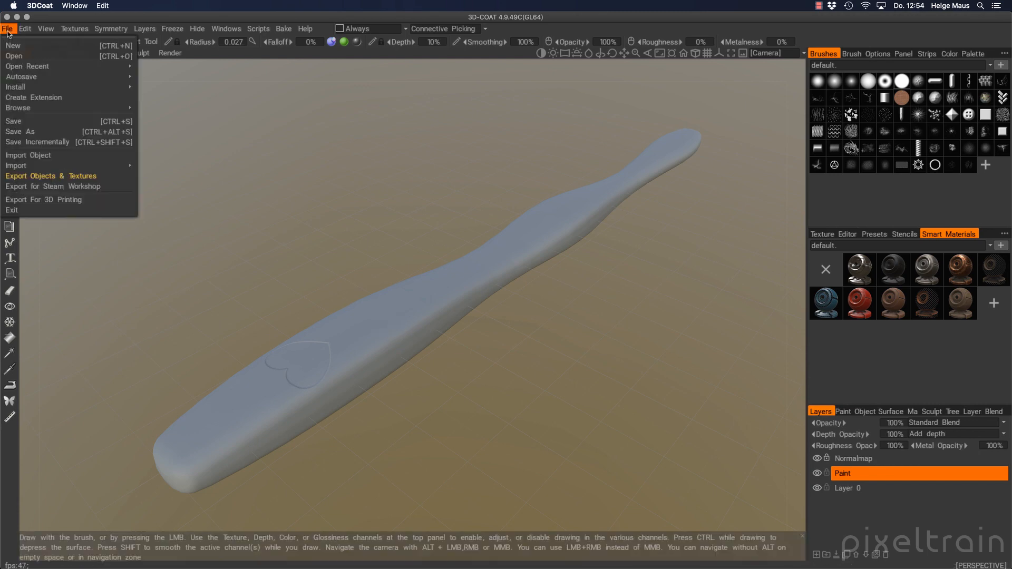
click(29, 176)
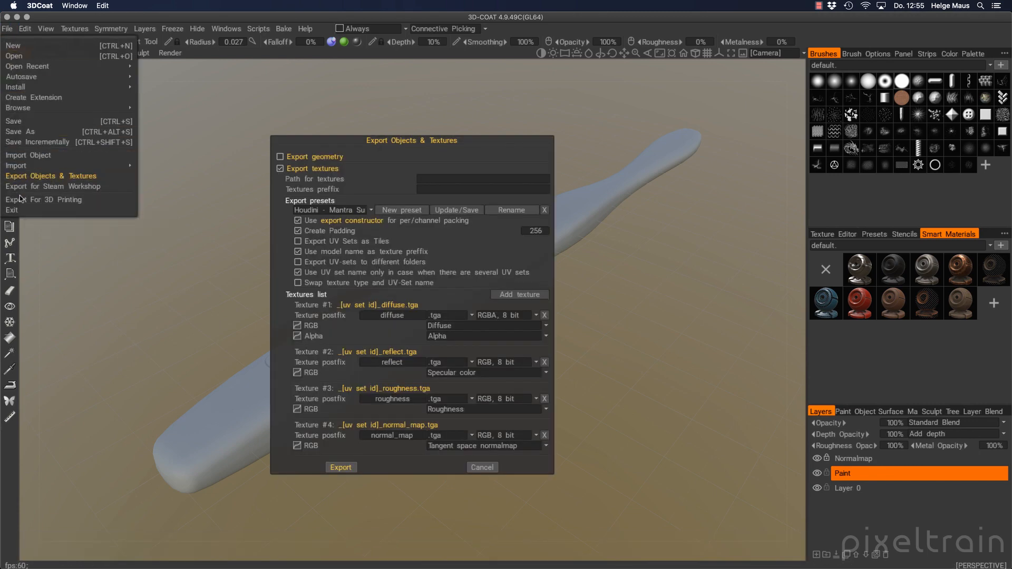